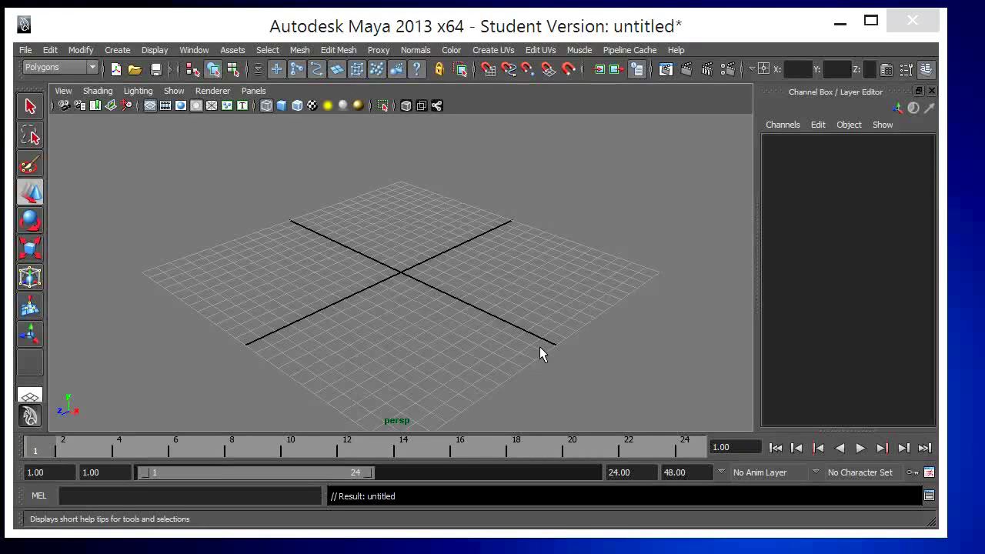
- In the empty scene, open Create > Polygon Primitives to reach the Cylinder option
{"action": "left_click", "coordinate": [398, 27]}
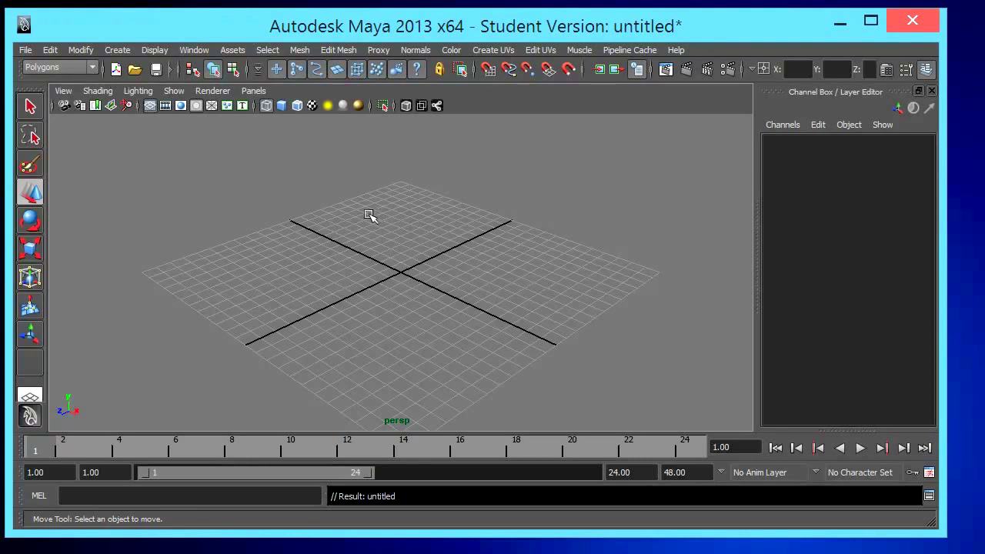
{"action": "left_click", "coordinate": [117, 50]}
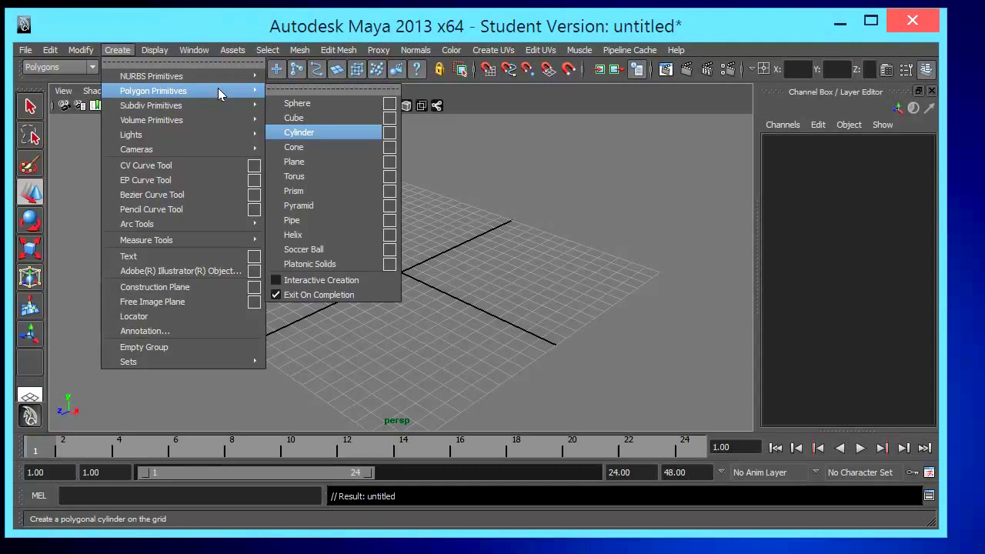
- Create a polygon cylinder and widen its radius to 8.4
{"action": "left_click", "coordinate": [304, 133]}
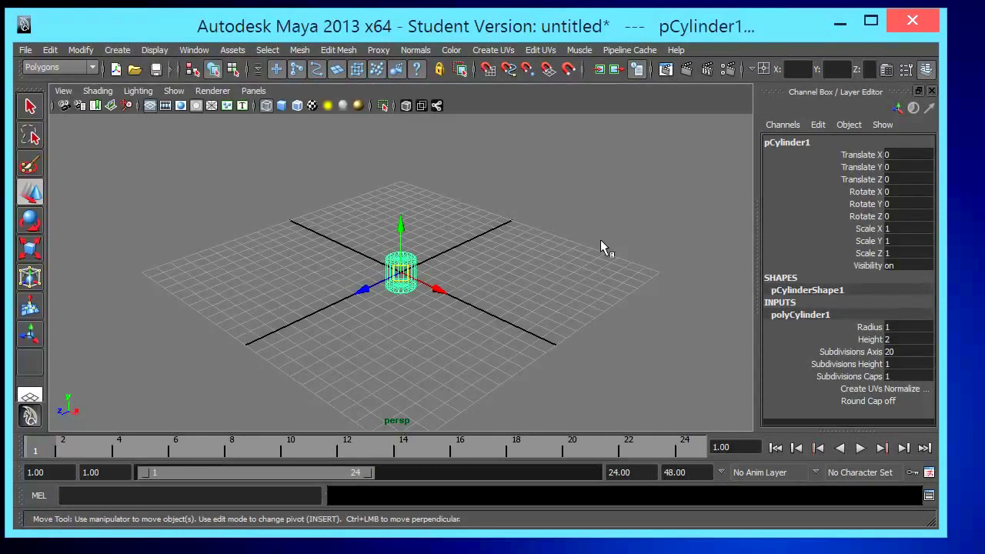
{"action": "left_click", "coordinate": [869, 327]}
{"action": "middle_click_drag", "start_coordinate": [418, 205], "coordinate": [490, 204]}
- Set the cylinder's height to 13.4 and its cap subdivisions to 0
{"action": "left_click", "coordinate": [870, 339]}
{"action": "mouse_move", "coordinate": [490, 206]}
{"action": "left_mouse_down", "text": "alt"}
{"action": "mouse_move", "coordinate": [464, 195]}
{"action": "mouse_move", "coordinate": [416, 218]}
{"action": "left_mouse_up", "text": "alt"}
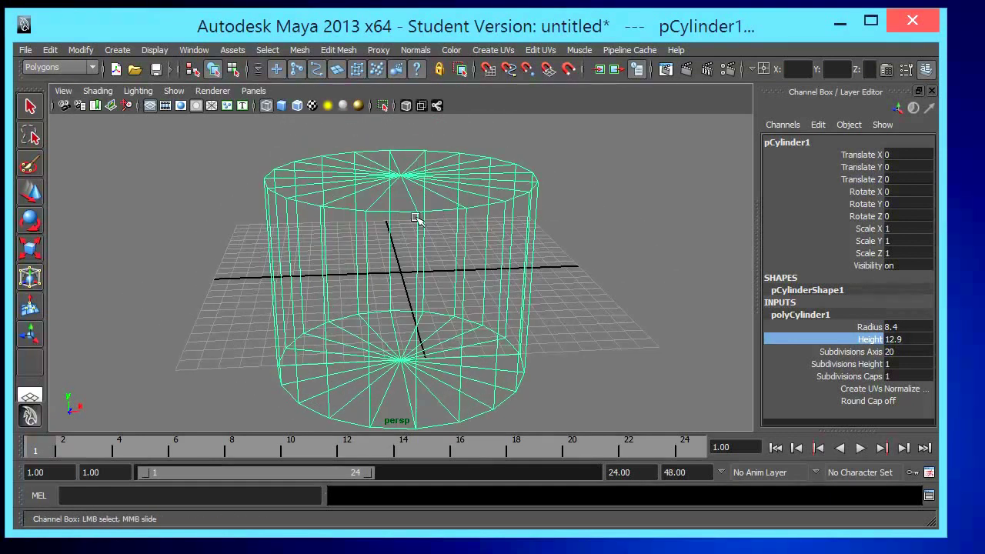
{"action": "middle_click_drag", "start_coordinate": [417, 219], "coordinate": [418, 218]}
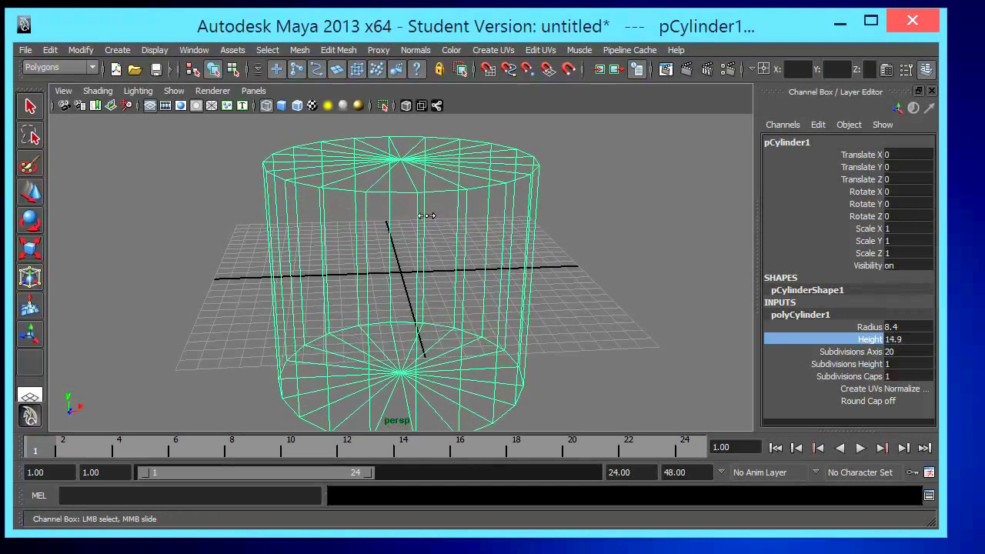
{"action": "mouse_move", "coordinate": [409, 167]}
{"action": "left_mouse_down", "text": "alt"}
{"action": "mouse_move", "coordinate": [407, 202]}
{"action": "mouse_move", "coordinate": [471, 220]}
{"action": "left_mouse_up", "text": "alt"}
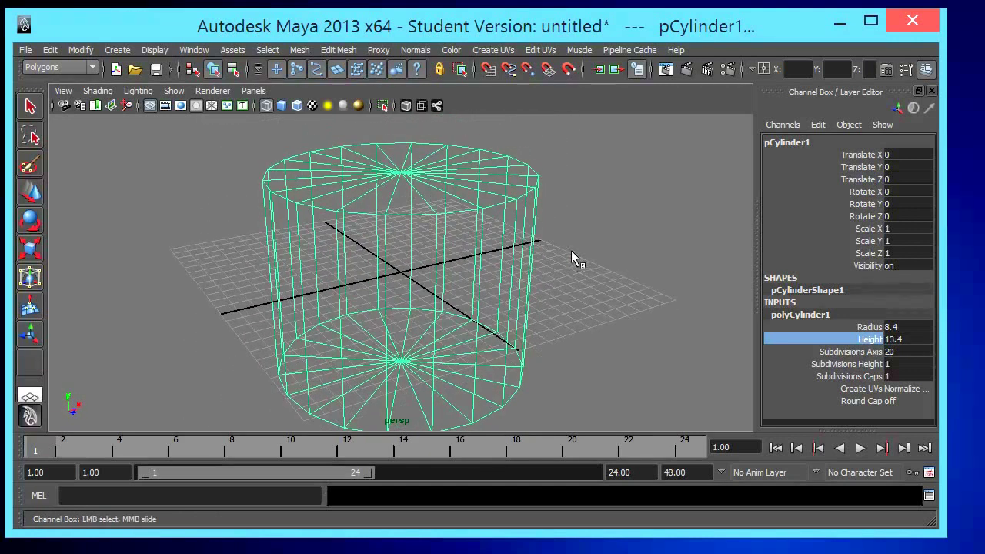
{"action": "left_click", "coordinate": [849, 376]}
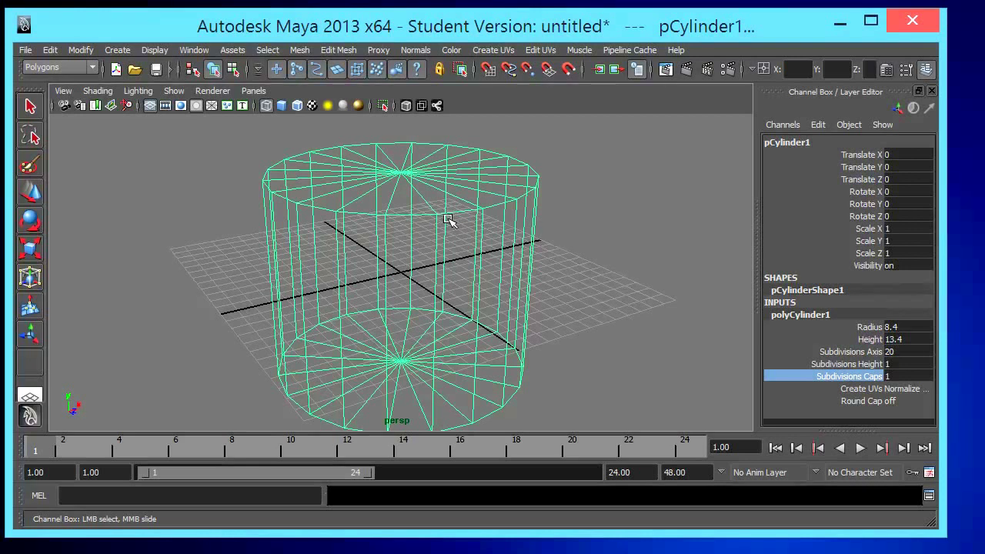
{"action": "middle_click_drag", "start_coordinate": [448, 220], "coordinate": [423, 219]}
{"action": "mouse_move", "coordinate": [393, 213]}
{"action": "left_mouse_down", "text": "alt"}
{"action": "mouse_move", "coordinate": [409, 204]}
{"action": "mouse_move", "coordinate": [400, 191]}
{"action": "mouse_move", "coordinate": [418, 154]}
{"action": "mouse_move", "coordinate": [400, 210]}
{"action": "mouse_move", "coordinate": [423, 273]}
{"action": "mouse_move", "coordinate": [395, 293]}
{"action": "mouse_move", "coordinate": [378, 266]}
{"action": "left_mouse_up", "text": "alt"}
{"action": "key", "text": "w"}
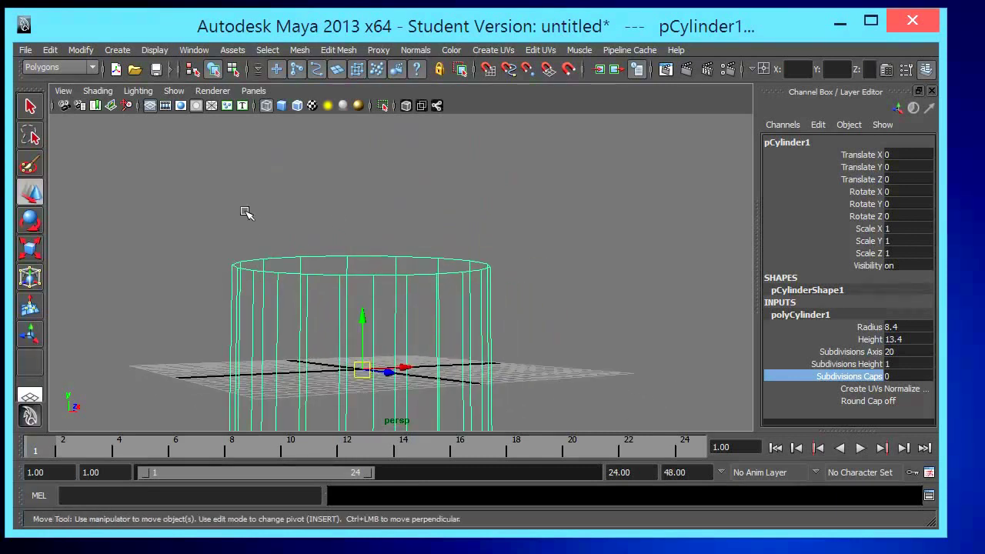
- Raise the cylinder to Translate Y 7.799 so it sits on the grid
{"action": "middle_click_drag", "start_coordinate": [241, 210], "coordinate": [236, 147]}
{"action": "mouse_move", "coordinate": [235, 147]}
{"action": "left_mouse_down", "text": "alt"}
{"action": "mouse_move", "coordinate": [285, 204]}
{"action": "mouse_move", "coordinate": [268, 223]}
{"action": "mouse_move", "coordinate": [252, 190]}
{"action": "left_mouse_up", "text": "alt"}
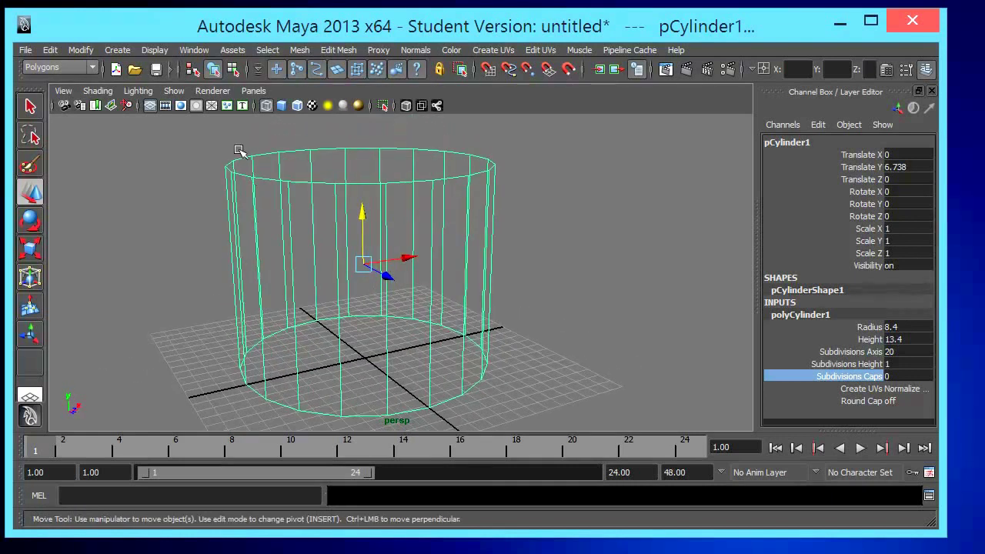
{"action": "middle_click_drag", "start_coordinate": [238, 146], "coordinate": [239, 136]}
{"action": "mouse_move", "coordinate": [238, 135]}
{"action": "left_mouse_down", "text": "alt"}
{"action": "mouse_move", "coordinate": [330, 219]}
{"action": "mouse_move", "coordinate": [428, 188]}
{"action": "left_mouse_up", "text": "alt"}
- Give the cylinder Subdivisions Axis 10 and Subdivisions Height 5
{"action": "left_click", "coordinate": [849, 352]}
{"action": "mouse_move", "coordinate": [453, 218]}
{"action": "middle_mouse_down"}
{"action": "mouse_move", "coordinate": [397, 221]}
{"action": "mouse_move", "coordinate": [405, 223]}
{"action": "middle_mouse_up"}
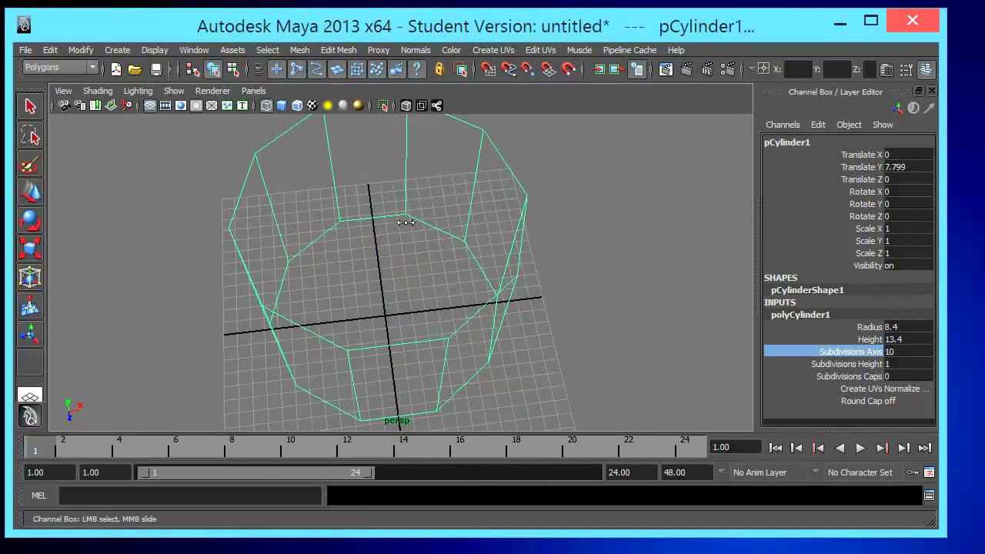
{"action": "mouse_move", "coordinate": [406, 222]}
{"action": "left_mouse_down", "text": "alt"}
{"action": "mouse_move", "coordinate": [395, 182]}
{"action": "mouse_move", "coordinate": [372, 169]}
{"action": "mouse_move", "coordinate": [376, 196]}
{"action": "mouse_move", "coordinate": [408, 183]}
{"action": "mouse_move", "coordinate": [460, 228]}
{"action": "mouse_move", "coordinate": [415, 217]}
{"action": "mouse_move", "coordinate": [403, 235]}
{"action": "mouse_move", "coordinate": [436, 185]}
{"action": "left_mouse_up", "text": "alt"}
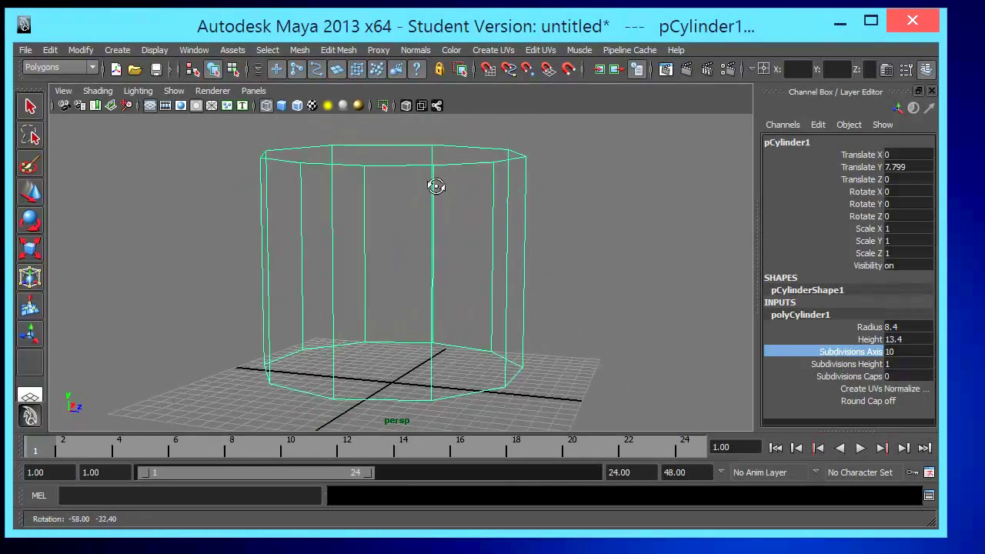
{"action": "mouse_move", "coordinate": [436, 222]}
{"action": "left_mouse_down", "text": "alt"}
{"action": "mouse_move", "coordinate": [459, 210]}
{"action": "mouse_move", "coordinate": [510, 233]}
{"action": "mouse_move", "coordinate": [411, 239]}
{"action": "mouse_move", "coordinate": [429, 239]}
{"action": "mouse_move", "coordinate": [429, 220]}
{"action": "left_mouse_up", "text": "alt"}
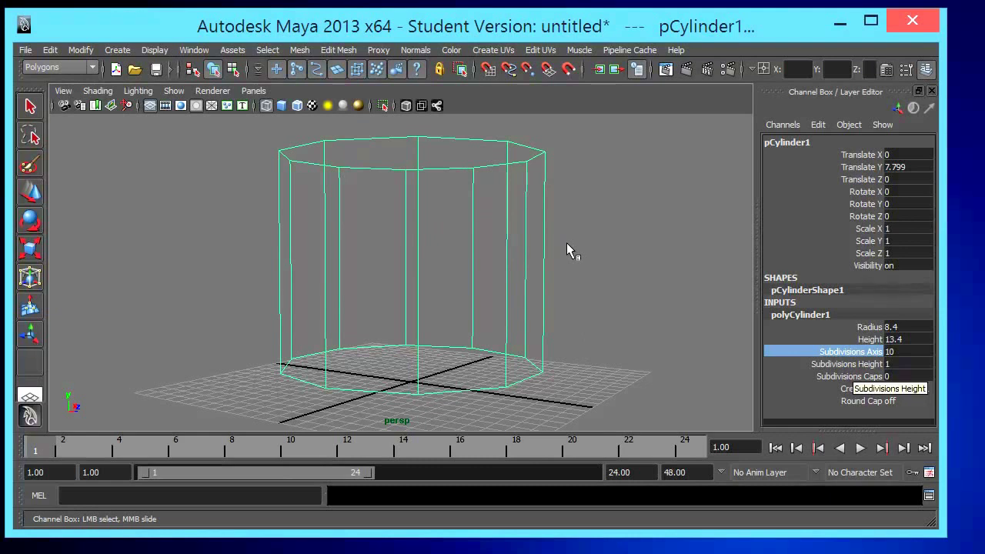
{"action": "left_click", "coordinate": [847, 364]}
{"action": "middle_click_drag", "start_coordinate": [416, 202], "coordinate": [433, 200]}
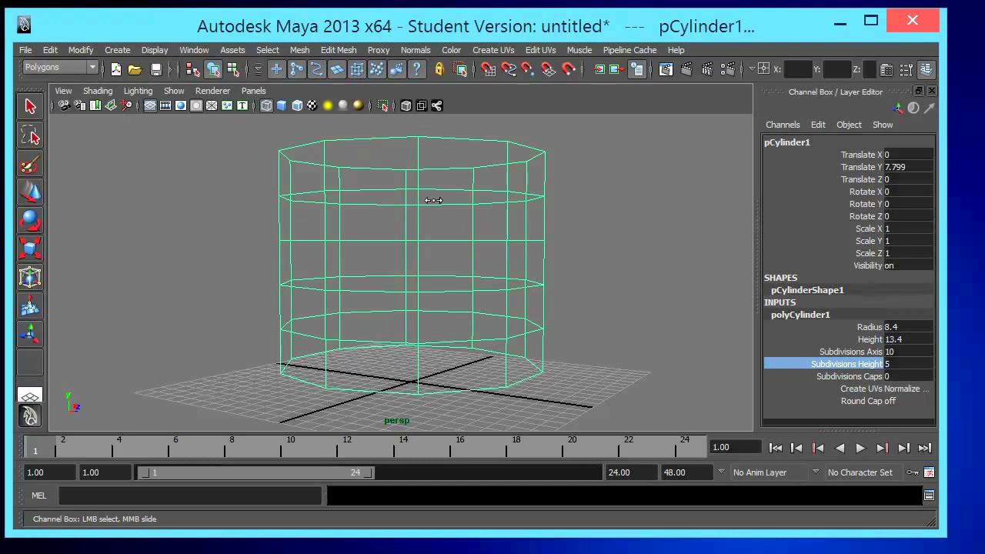
{"action": "mouse_move", "coordinate": [396, 161]}
{"action": "left_mouse_down", "text": "alt"}
{"action": "mouse_move", "coordinate": [389, 189]}
{"action": "mouse_move", "coordinate": [275, 158]}
{"action": "mouse_move", "coordinate": [351, 147]}
{"action": "mouse_move", "coordinate": [428, 220]}
{"action": "mouse_move", "coordinate": [421, 176]}
{"action": "mouse_move", "coordinate": [392, 197]}
{"action": "mouse_move", "coordinate": [400, 236]}
{"action": "left_mouse_up", "text": "alt"}
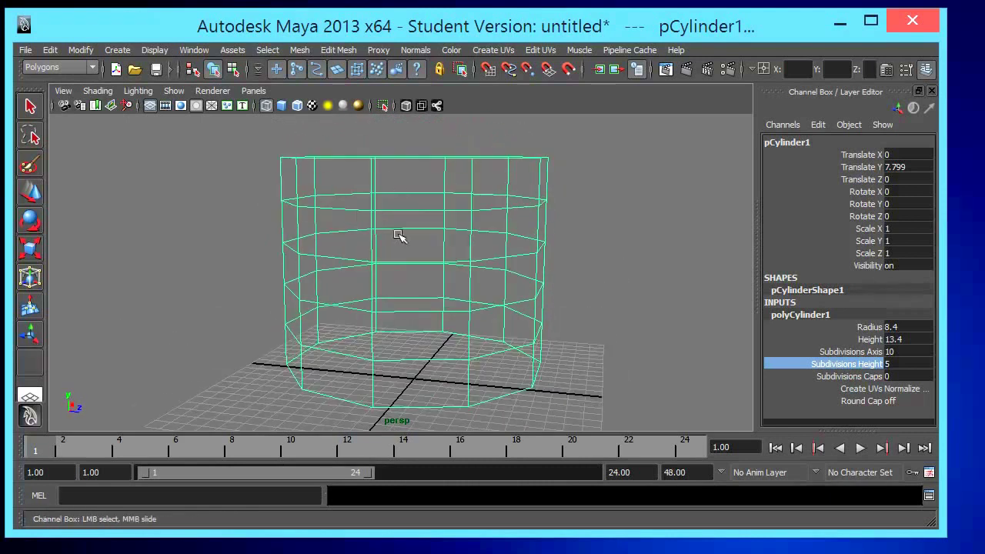
{"action": "mouse_move", "coordinate": [403, 186]}
{"action": "left_mouse_down", "text": "alt"}
{"action": "mouse_move", "coordinate": [407, 209]}
{"action": "mouse_move", "coordinate": [424, 208]}
{"action": "mouse_move", "coordinate": [401, 158]}
{"action": "left_mouse_up", "text": "alt"}
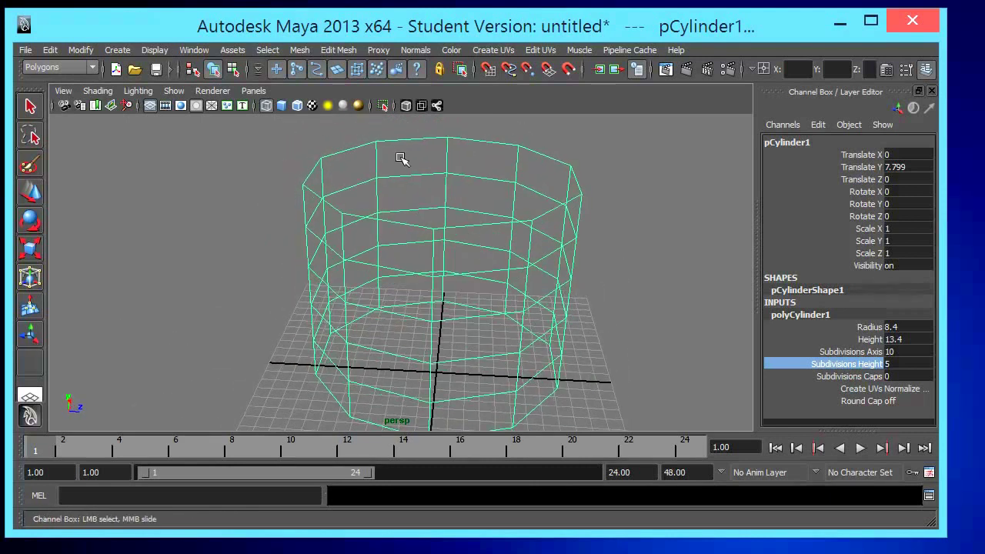
- Show the cylinder shaded and select its top face in face mode
{"action": "key", "text": "5"}
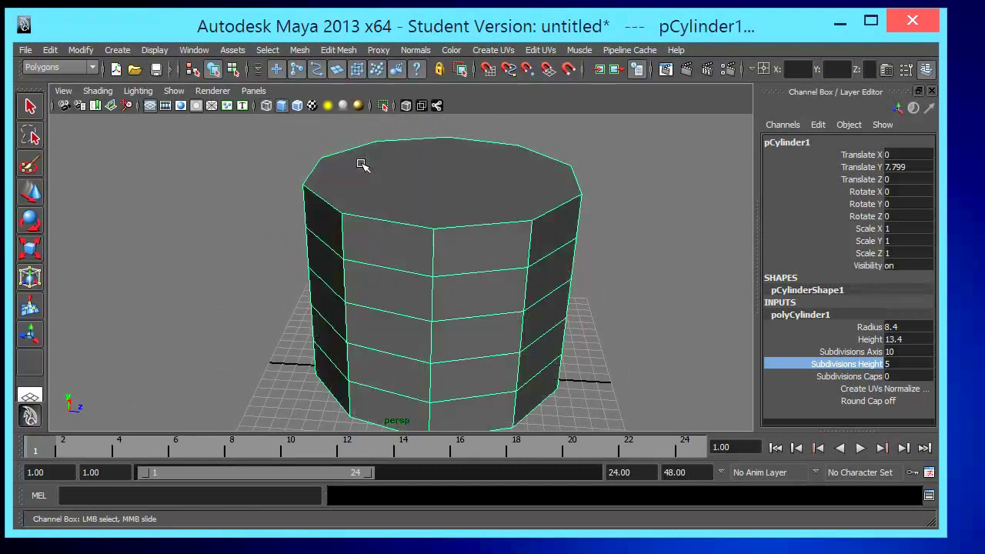
{"action": "left_click_drag", "start_coordinate": [304, 168], "coordinate": [310, 180], "text": "alt"}
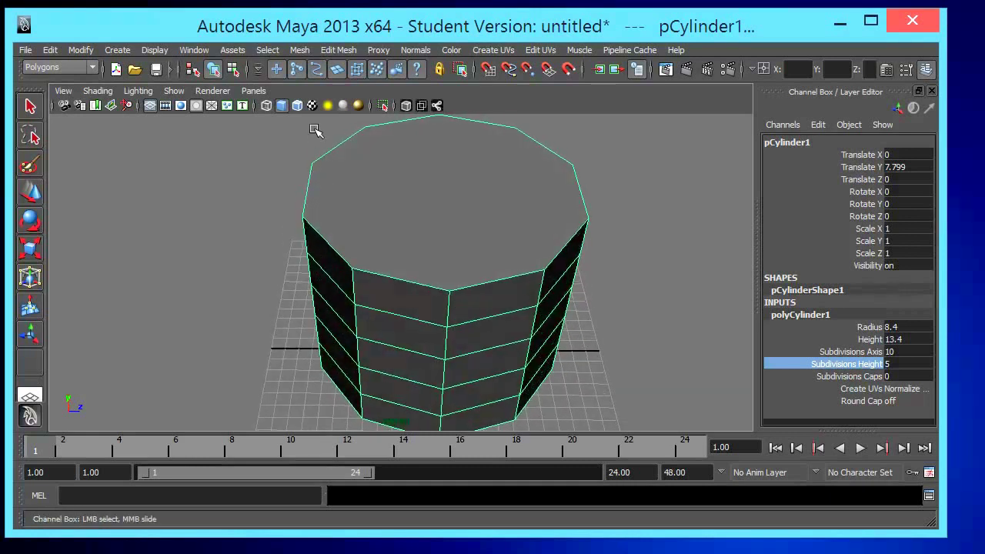
{"action": "right_click", "coordinate": [473, 194]}
{"action": "left_click", "coordinate": [321, 146]}
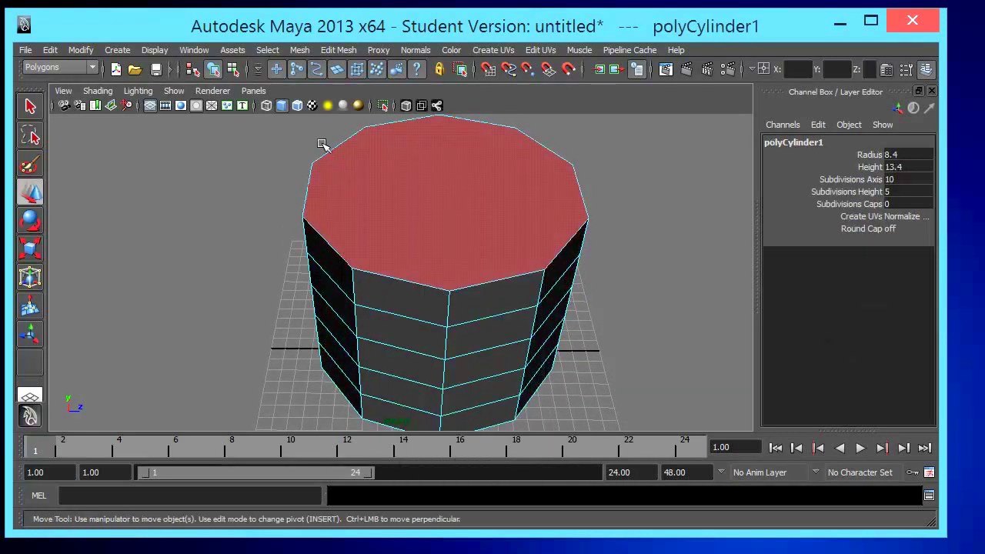
{"action": "left_click_drag", "start_coordinate": [374, 167], "coordinate": [301, 146], "text": "alt"}
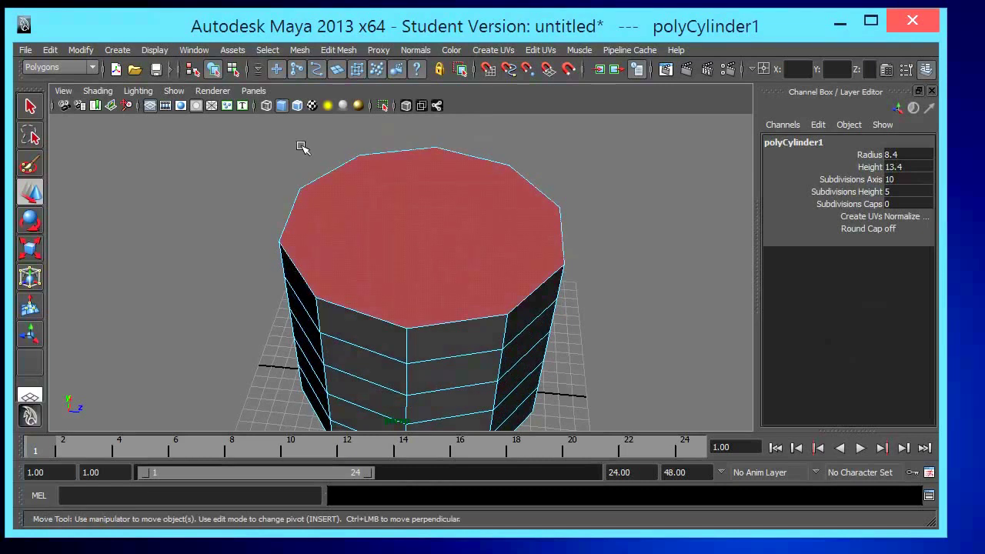
{"action": "right_click", "coordinate": [453, 220]}
{"action": "left_click", "coordinate": [303, 170]}
{"action": "key", "text": "F11"}
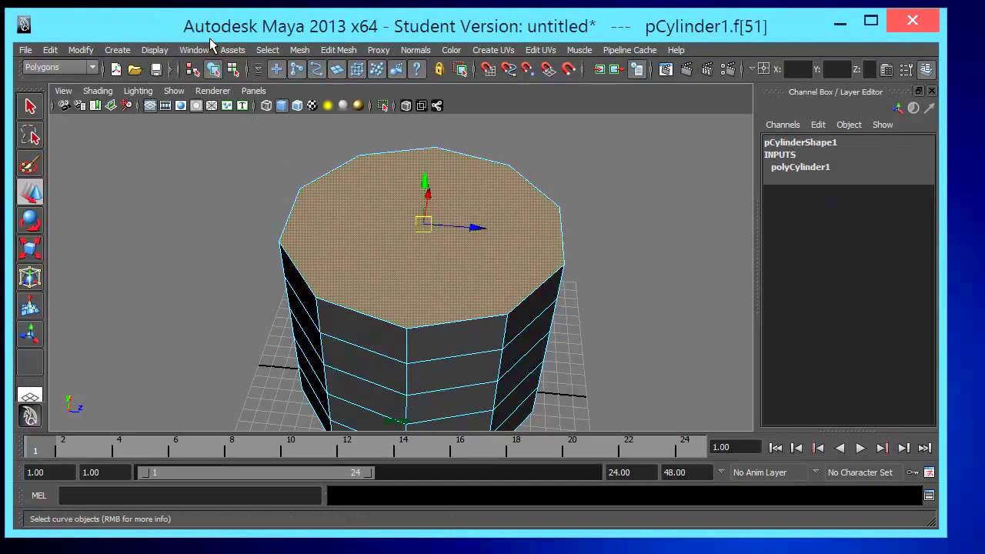
- Extrude the top face and scale it inward to about 0.883, forming a rim
{"action": "left_click", "coordinate": [338, 49]}
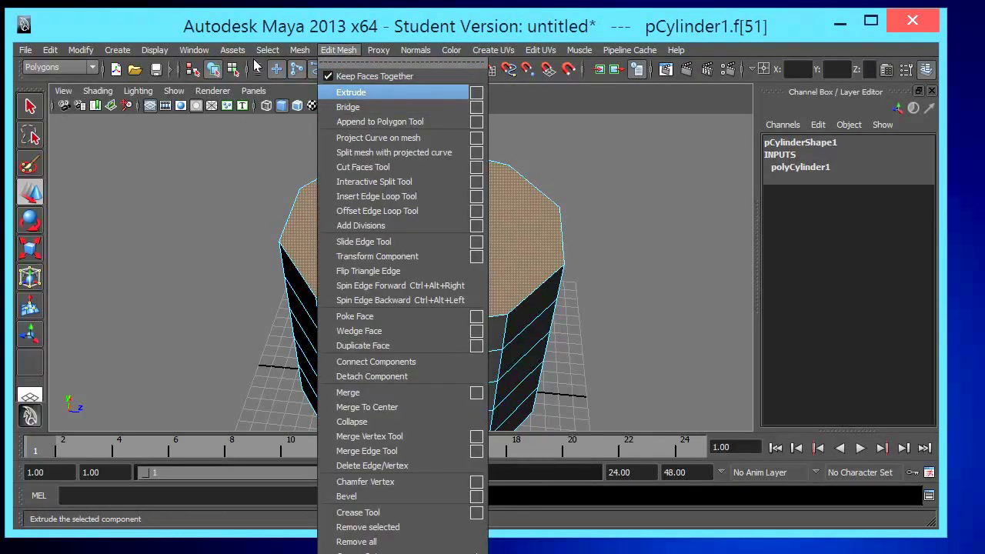
{"action": "left_click", "coordinate": [351, 92]}
{"action": "mouse_move", "coordinate": [398, 182]}
{"action": "left_mouse_down", "text": "alt"}
{"action": "mouse_move", "coordinate": [448, 206]}
{"action": "mouse_move", "coordinate": [397, 207]}
{"action": "left_mouse_up", "text": "alt"}
{"action": "mouse_move", "coordinate": [267, 179]}
{"action": "left_mouse_down", "text": "alt"}
{"action": "mouse_move", "coordinate": [280, 169]}
{"action": "mouse_move", "coordinate": [305, 174]}
{"action": "left_mouse_up", "text": "alt"}
{"action": "middle_click_drag", "start_coordinate": [278, 152], "coordinate": [278, 151]}
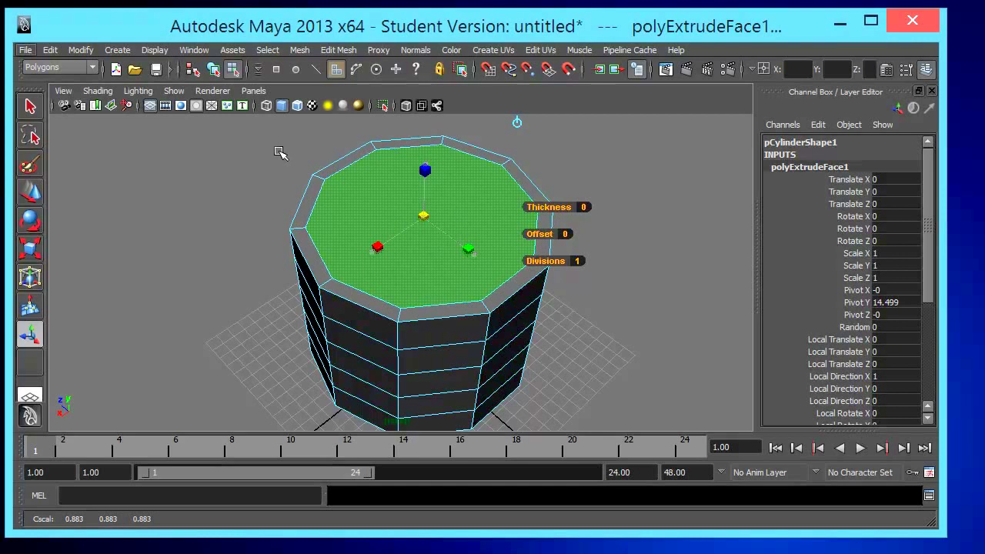
{"action": "mouse_move", "coordinate": [290, 193]}
{"action": "left_mouse_down", "text": "alt"}
{"action": "mouse_move", "coordinate": [301, 204]}
{"action": "mouse_move", "coordinate": [288, 215]}
{"action": "mouse_move", "coordinate": [278, 209]}
{"action": "left_mouse_up", "text": "alt"}
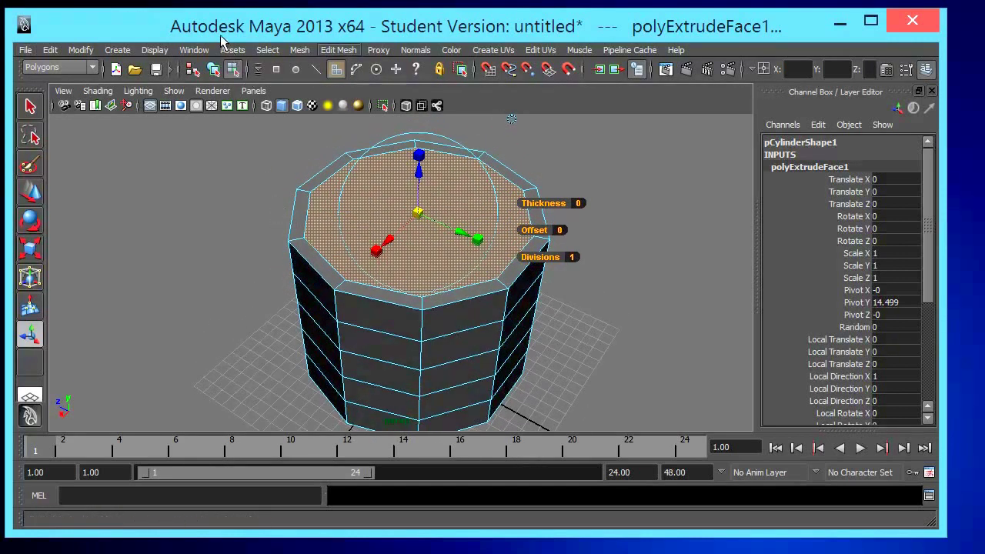
- Extrude the inset top face and push it down to local Z -11.968 in wireframe
{"action": "key", "text": "alt+e"}
{"action": "key", "text": "Down"}
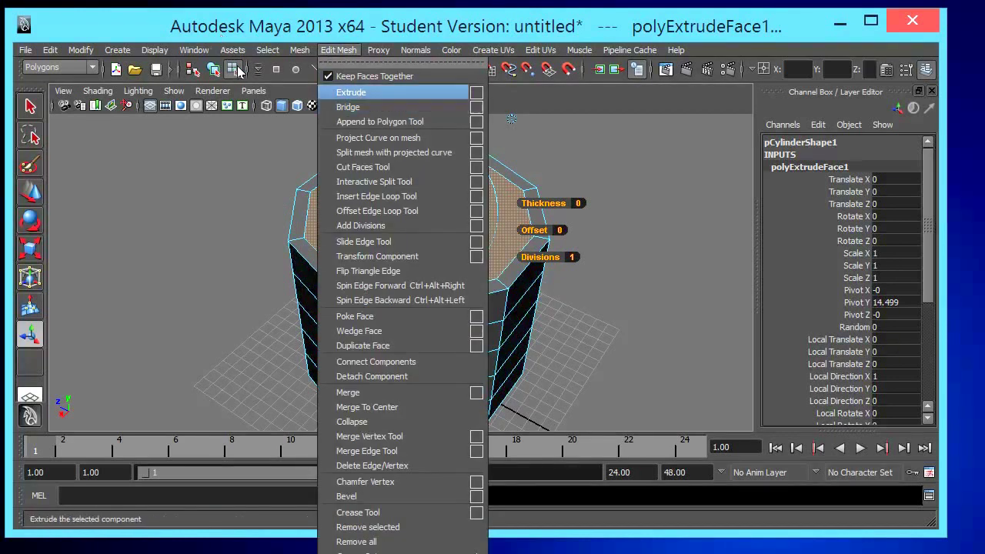
{"action": "key", "text": "Return"}
{"action": "left_click_drag", "start_coordinate": [292, 213], "coordinate": [285, 116], "text": "alt"}
{"action": "middle_click_drag", "start_coordinate": [283, 110], "coordinate": [284, 180]}
{"action": "key", "text": "4"}
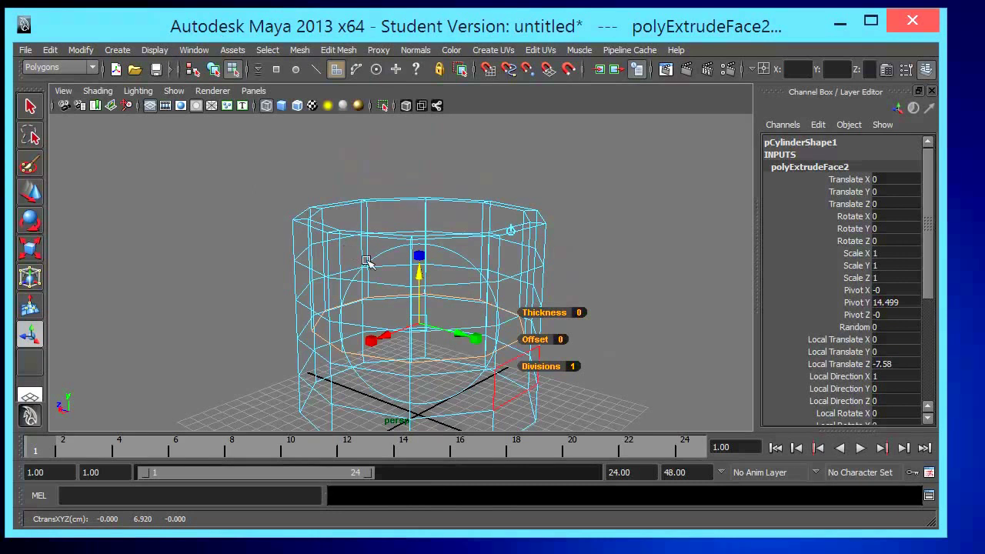
{"action": "left_click_drag", "start_coordinate": [367, 262], "coordinate": [285, 123], "text": "alt"}
{"action": "mouse_move", "coordinate": [281, 121]}
{"action": "middle_mouse_down"}
{"action": "mouse_move", "coordinate": [285, 147]}
{"action": "mouse_move", "coordinate": [297, 154]}
{"action": "middle_mouse_up"}
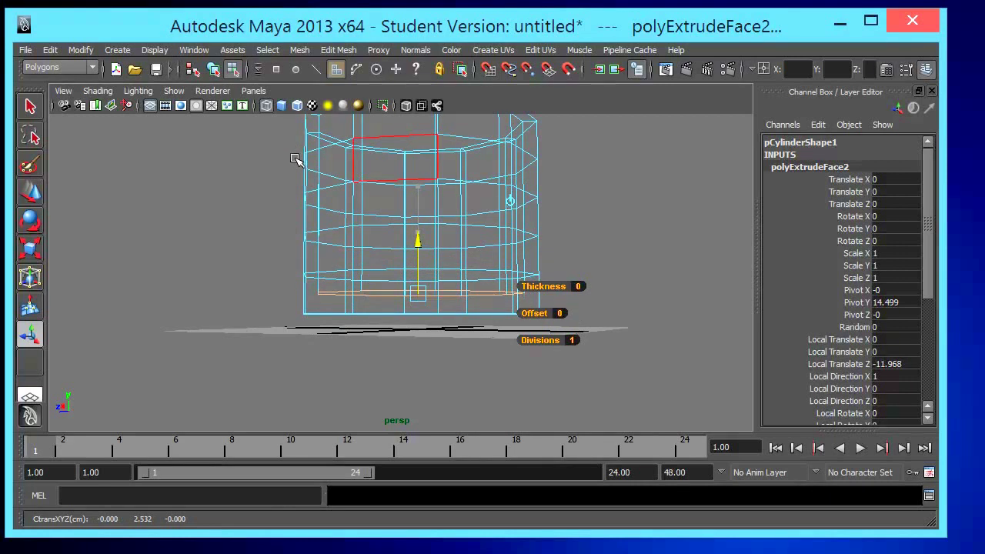
{"action": "mouse_move", "coordinate": [416, 180]}
{"action": "left_mouse_down", "text": "alt"}
{"action": "mouse_move", "coordinate": [420, 154]}
{"action": "mouse_move", "coordinate": [380, 220]}
{"action": "mouse_move", "coordinate": [370, 153]}
{"action": "mouse_move", "coordinate": [370, 198]}
{"action": "mouse_move", "coordinate": [369, 169]}
{"action": "mouse_move", "coordinate": [363, 189]}
{"action": "left_mouse_up", "text": "alt"}
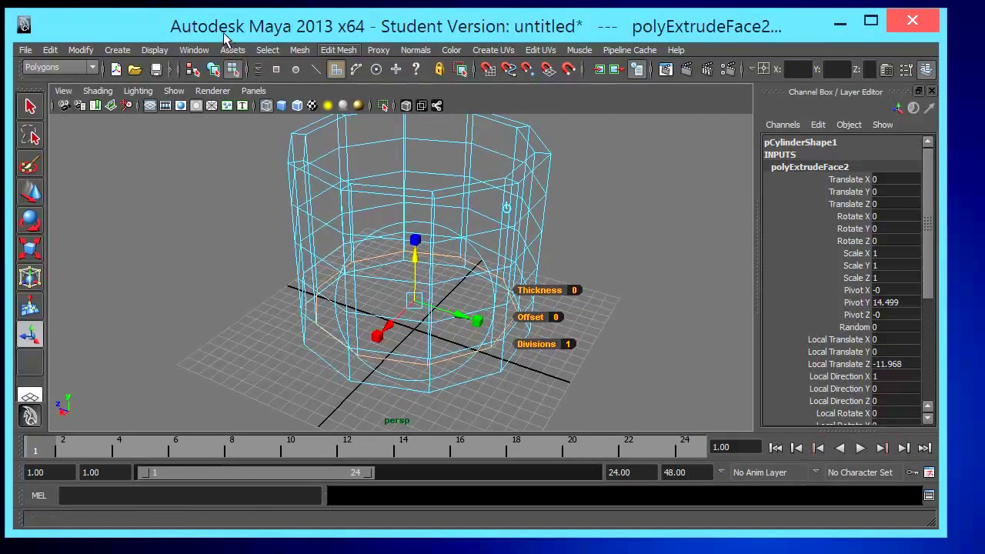
- Extrude the inner floor face and shrink it to about 0.283 of its size
{"action": "key", "text": "alt+e"}
{"action": "key", "text": "Down"}
{"action": "key", "text": "Return"}
{"action": "mouse_move", "coordinate": [377, 169]}
{"action": "left_mouse_down", "text": "alt"}
{"action": "mouse_move", "coordinate": [367, 256]}
{"action": "mouse_move", "coordinate": [318, 220]}
{"action": "mouse_move", "coordinate": [327, 233]}
{"action": "left_mouse_up", "text": "alt"}
{"action": "middle_click_drag", "start_coordinate": [337, 235], "coordinate": [273, 224]}
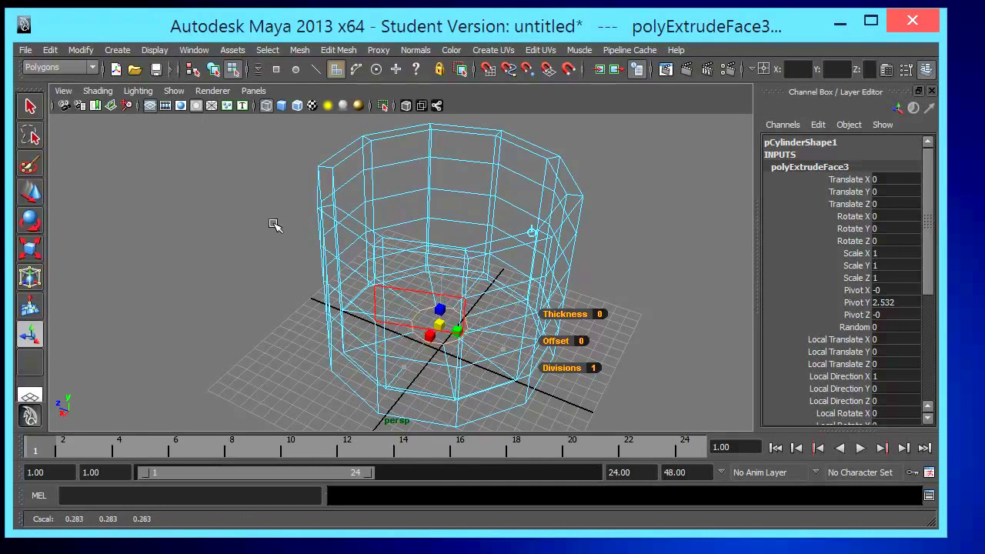
{"action": "mouse_move", "coordinate": [442, 223]}
{"action": "left_mouse_down", "text": "alt"}
{"action": "mouse_move", "coordinate": [434, 175]}
{"action": "mouse_move", "coordinate": [341, 172]}
{"action": "mouse_move", "coordinate": [318, 220]}
{"action": "mouse_move", "coordinate": [257, 204]}
{"action": "mouse_move", "coordinate": [249, 170]}
{"action": "mouse_move", "coordinate": [233, 241]}
{"action": "left_mouse_up", "text": "alt"}
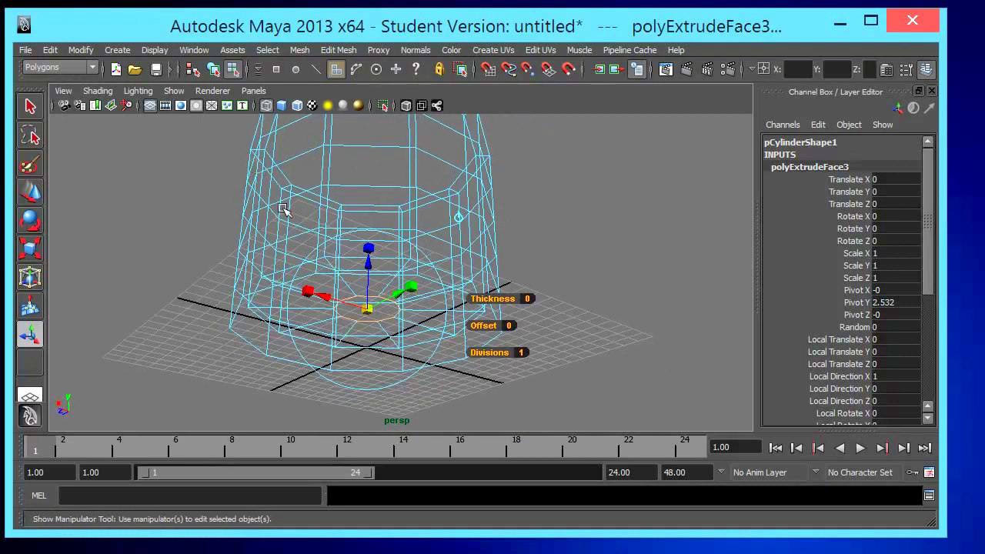
{"action": "left_click", "coordinate": [221, 229]}
- Extrude the selected bottom faces outward along local Z to 1.918
{"action": "mouse_move", "coordinate": [344, 191]}
{"action": "left_mouse_down", "text": "alt"}
{"action": "mouse_move", "coordinate": [369, 220]}
{"action": "mouse_move", "coordinate": [334, 237]}
{"action": "left_mouse_up", "text": "alt"}
{"action": "key", "text": "alt+m"}
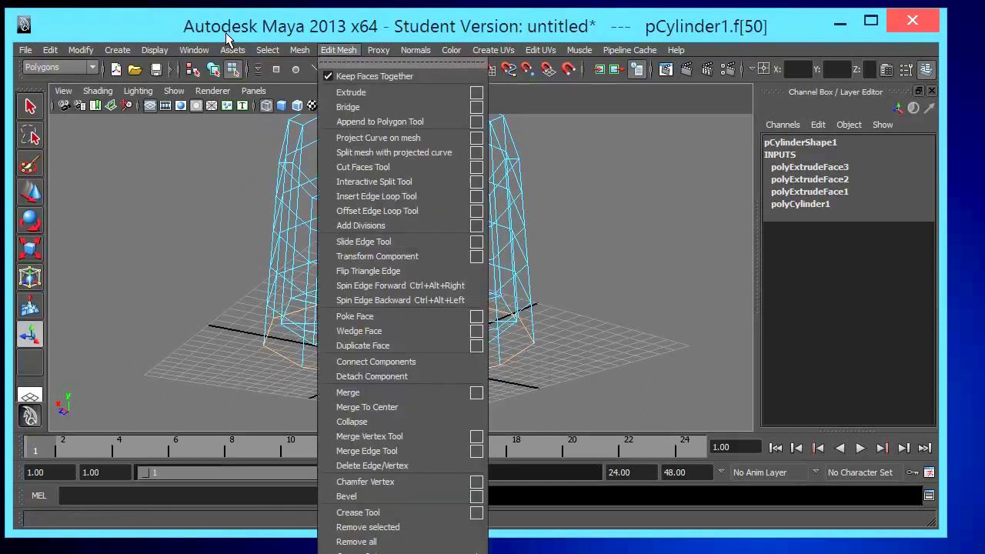
{"action": "key", "text": "Down"}
{"action": "key", "text": "Down"}
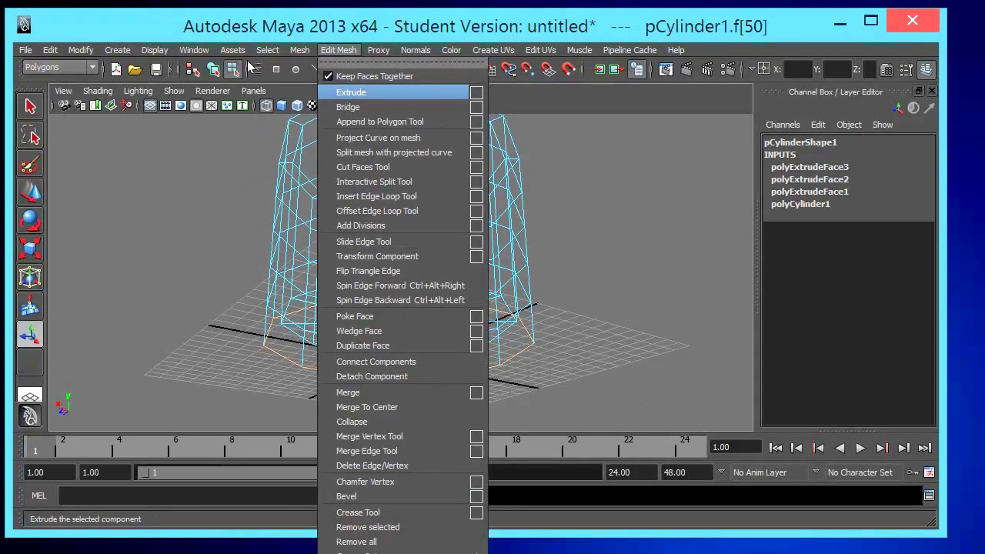
{"action": "key", "text": "Return"}
{"action": "left_click_drag", "start_coordinate": [358, 176], "coordinate": [344, 233], "text": "alt"}
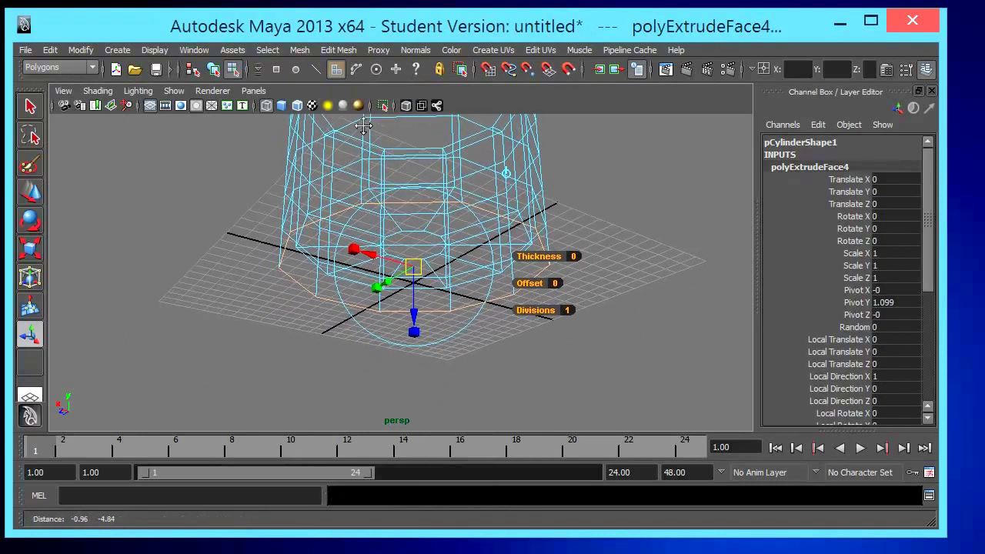
{"action": "left_click_drag", "start_coordinate": [286, 223], "coordinate": [281, 228], "text": "alt"}
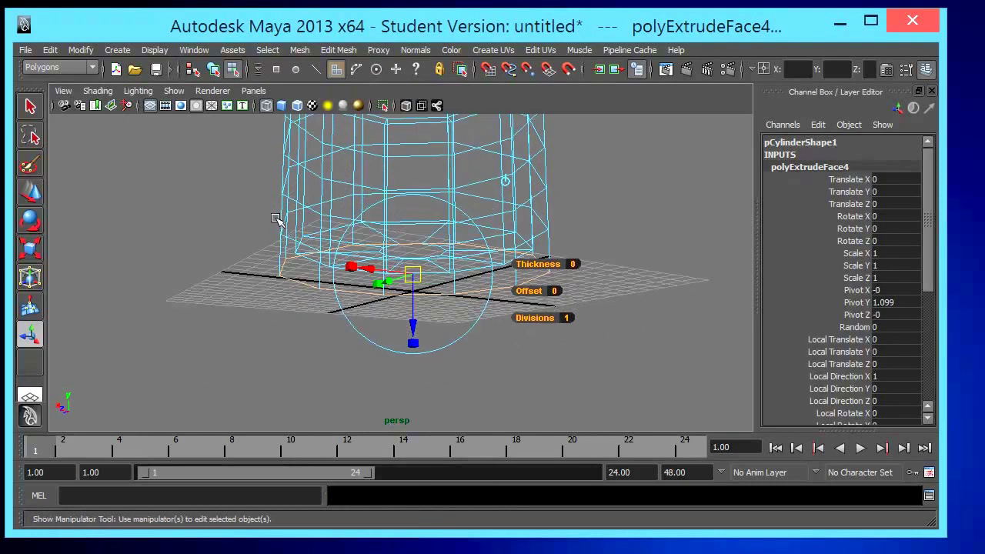
{"action": "middle_click_drag", "start_coordinate": [276, 220], "coordinate": [282, 235]}
{"action": "mouse_move", "coordinate": [284, 237]}
{"action": "left_mouse_down", "text": "alt"}
{"action": "mouse_move", "coordinate": [329, 255]}
{"action": "mouse_move", "coordinate": [285, 239]}
{"action": "left_mouse_up", "text": "alt"}
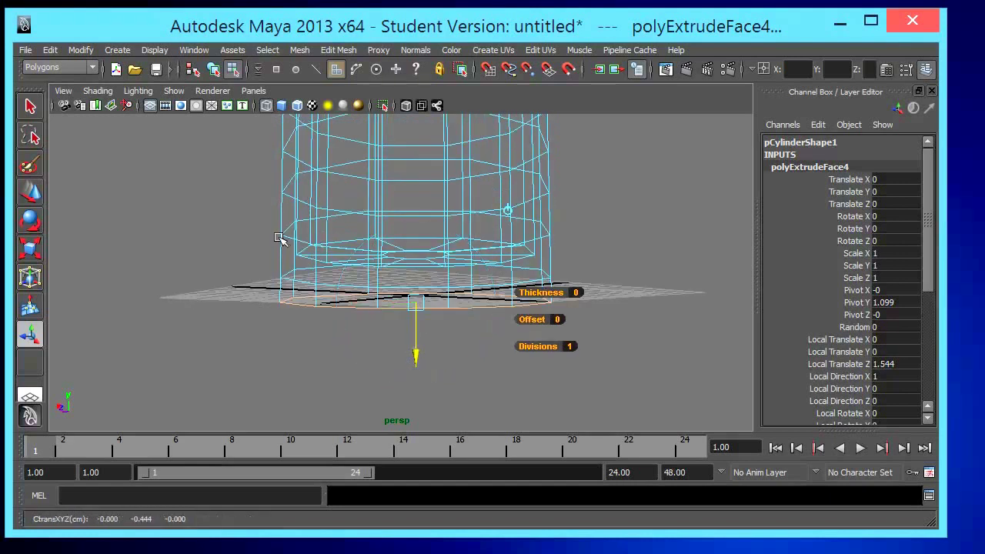
{"action": "middle_click_drag", "start_coordinate": [279, 238], "coordinate": [281, 240]}
- Scale the next extrusion of the bottom faces down to about 0.5
{"action": "left_click_drag", "start_coordinate": [319, 253], "coordinate": [279, 230], "text": "alt"}
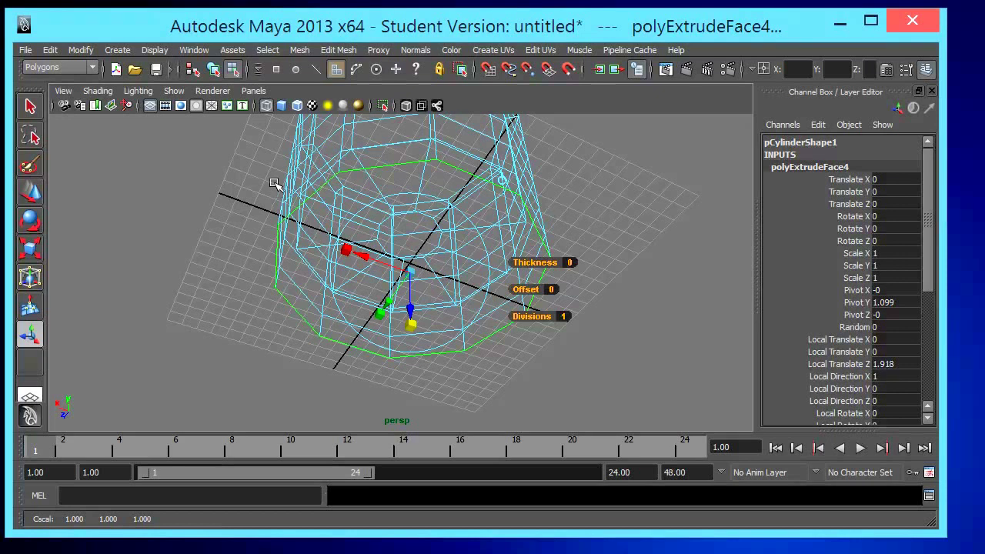
{"action": "mouse_move", "coordinate": [272, 180]}
{"action": "left_mouse_down", "text": "alt"}
{"action": "mouse_move", "coordinate": [319, 251]}
{"action": "mouse_move", "coordinate": [323, 238]}
{"action": "mouse_move", "coordinate": [288, 211]}
{"action": "mouse_move", "coordinate": [280, 158]}
{"action": "left_mouse_up", "text": "alt"}
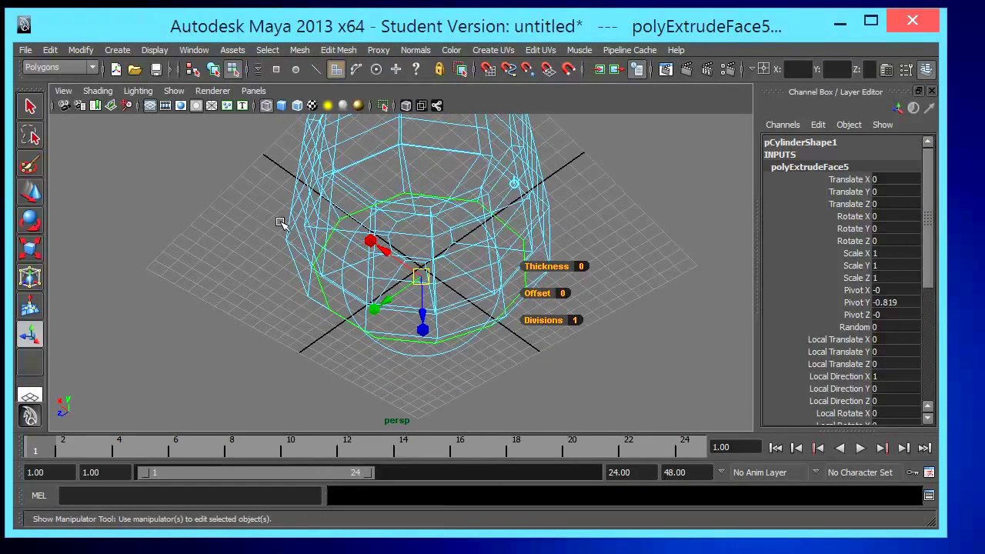
{"action": "mouse_move", "coordinate": [282, 222]}
{"action": "middle_mouse_down"}
{"action": "mouse_move", "coordinate": [283, 196]}
{"action": "mouse_move", "coordinate": [266, 198]}
{"action": "middle_mouse_up"}
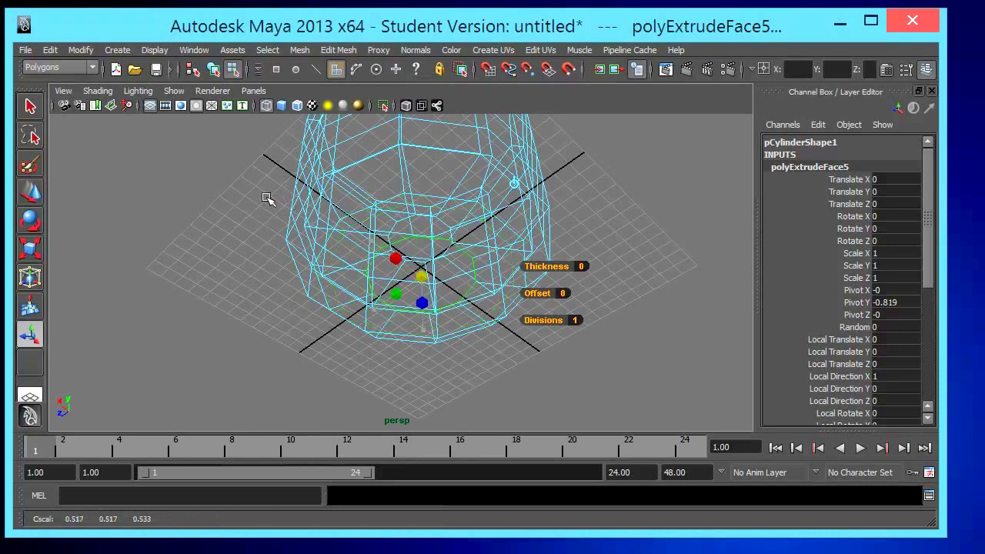
{"action": "mouse_move", "coordinate": [336, 177]}
{"action": "left_mouse_down", "text": "alt"}
{"action": "mouse_move", "coordinate": [272, 254]}
{"action": "mouse_move", "coordinate": [334, 176]}
{"action": "mouse_move", "coordinate": [334, 214]}
{"action": "mouse_move", "coordinate": [305, 180]}
{"action": "mouse_move", "coordinate": [304, 163]}
{"action": "mouse_move", "coordinate": [318, 203]}
{"action": "mouse_move", "coordinate": [324, 193]}
{"action": "mouse_move", "coordinate": [321, 233]}
{"action": "mouse_move", "coordinate": [288, 264]}
{"action": "mouse_move", "coordinate": [289, 245]}
{"action": "mouse_move", "coordinate": [301, 266]}
{"action": "mouse_move", "coordinate": [309, 201]}
{"action": "mouse_move", "coordinate": [257, 205]}
{"action": "mouse_move", "coordinate": [266, 186]}
{"action": "left_mouse_up", "text": "alt"}
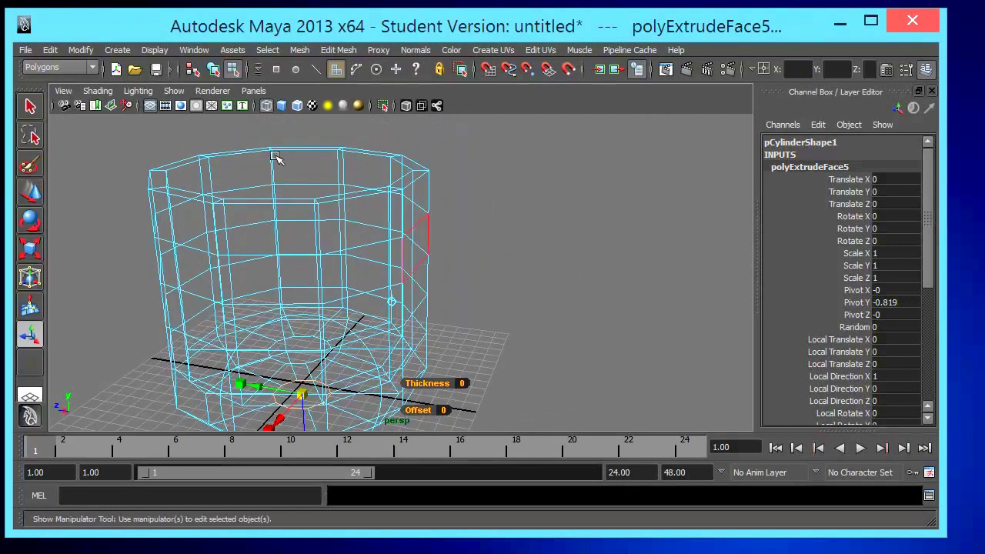
- Return to object mode, select the whole cup and display it smooth-shaded
{"action": "right_click", "coordinate": [414, 228]}
{"action": "left_click_drag", "start_coordinate": [318, 213], "coordinate": [323, 193], "text": "alt"}
{"action": "right_click_drag", "start_coordinate": [323, 193], "coordinate": [231, 123], "text": "alt"}
{"action": "key", "text": "Up"}
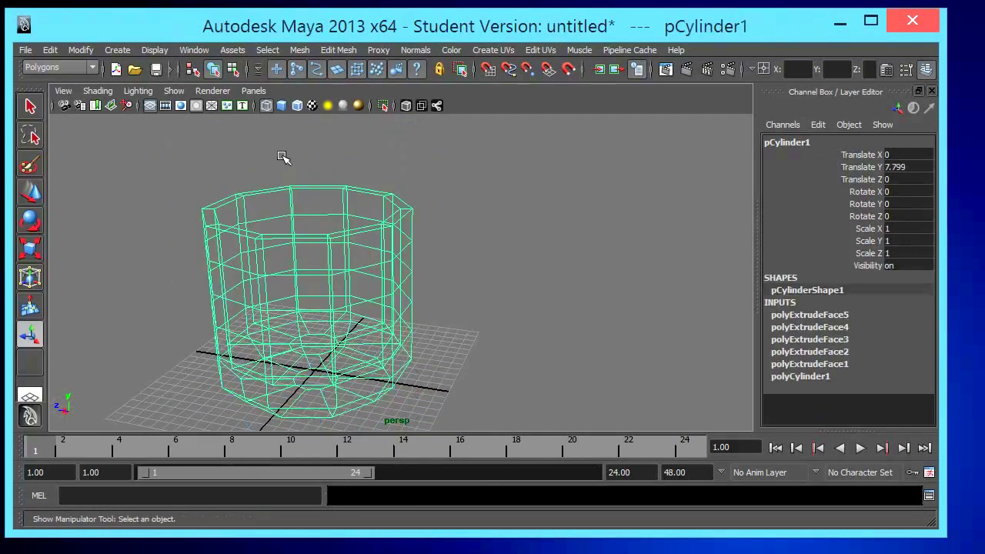
{"action": "key", "text": "5"}
{"action": "mouse_move", "coordinate": [323, 165]}
{"action": "left_mouse_down", "text": "alt"}
{"action": "mouse_move", "coordinate": [324, 205]}
{"action": "mouse_move", "coordinate": [312, 176]}
{"action": "mouse_move", "coordinate": [346, 161]}
{"action": "left_mouse_up", "text": "alt"}
{"action": "middle_click_drag", "start_coordinate": [346, 162], "coordinate": [309, 143], "text": "alt"}
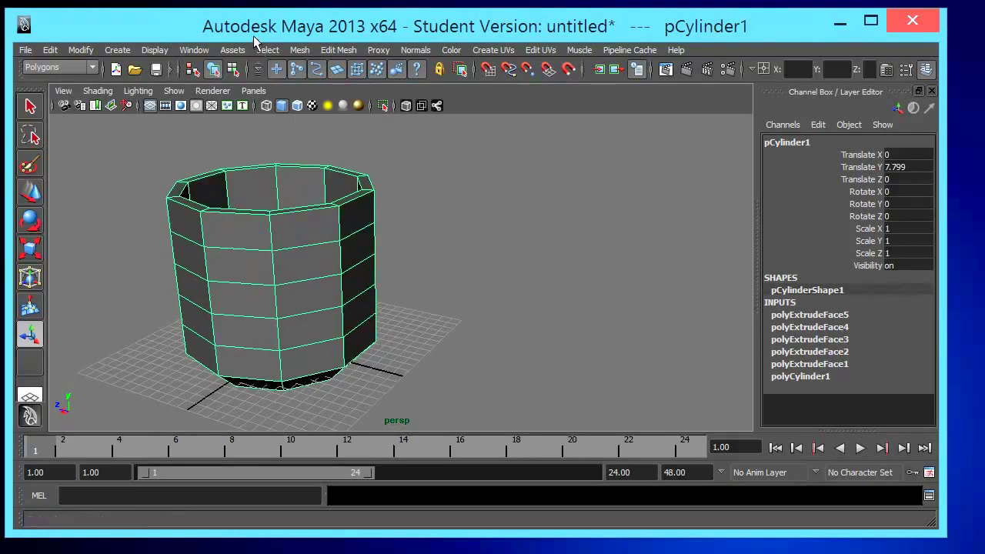
{"action": "key", "text": "alt+p"}
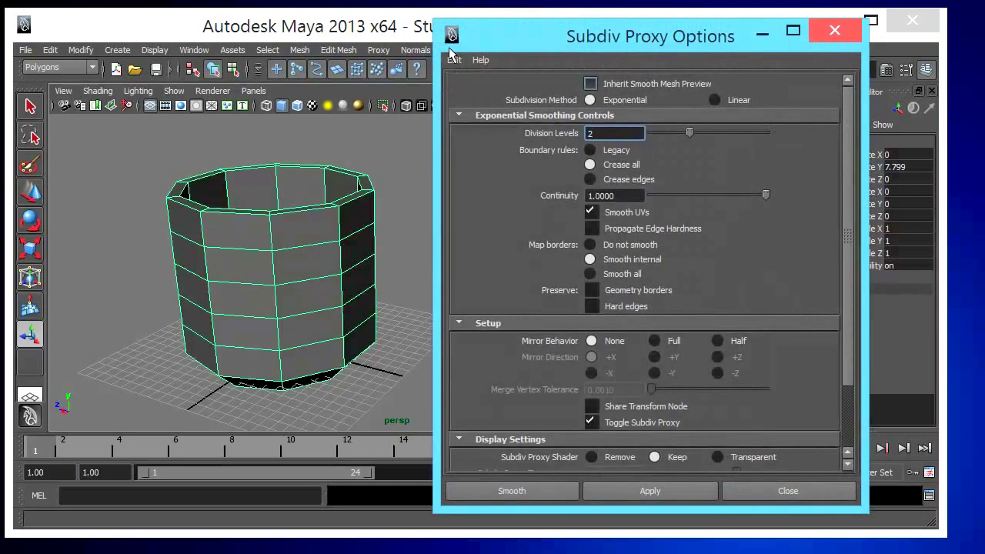
- Apply a Subdiv Proxy with Division Levels 2 and shader Keep, creating polySmoothProxy1
{"action": "left_click_drag", "start_coordinate": [449, 37], "coordinate": [483, 34]}
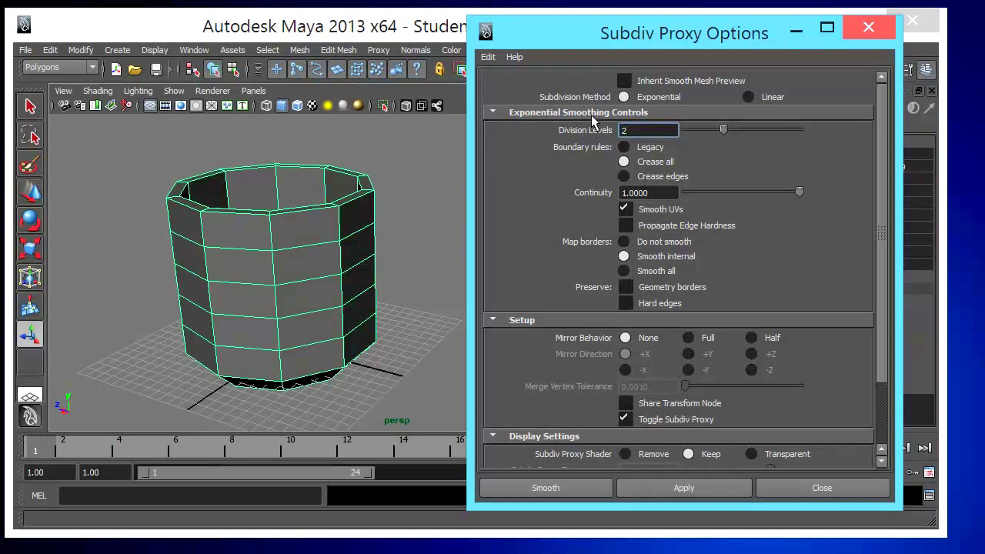
{"action": "scroll", "coordinate": [593, 210], "scroll_direction": "down", "scroll_amount": 3}
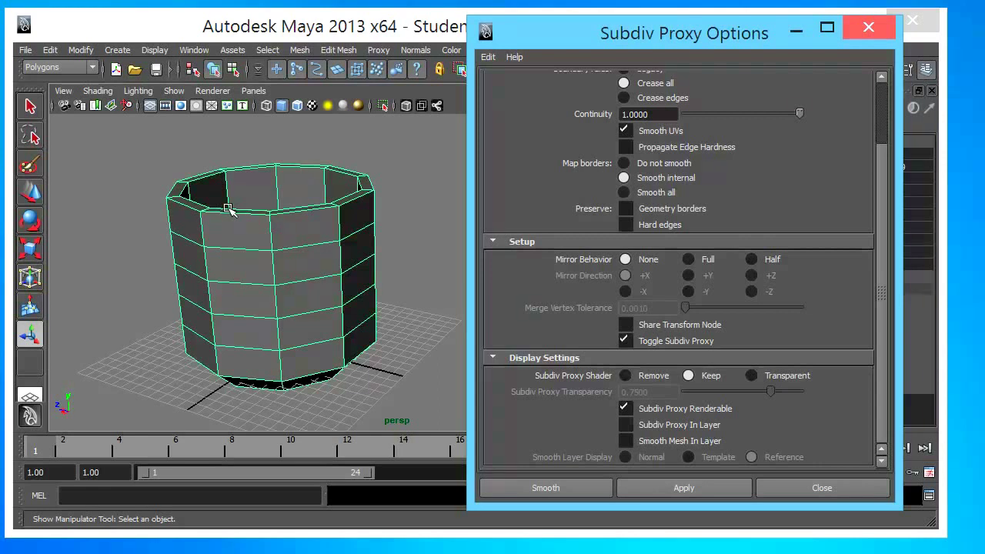
{"action": "mouse_move", "coordinate": [231, 209]}
{"action": "left_mouse_down", "text": "alt"}
{"action": "mouse_move", "coordinate": [256, 217]}
{"action": "mouse_move", "coordinate": [229, 233]}
{"action": "left_mouse_up", "text": "alt"}
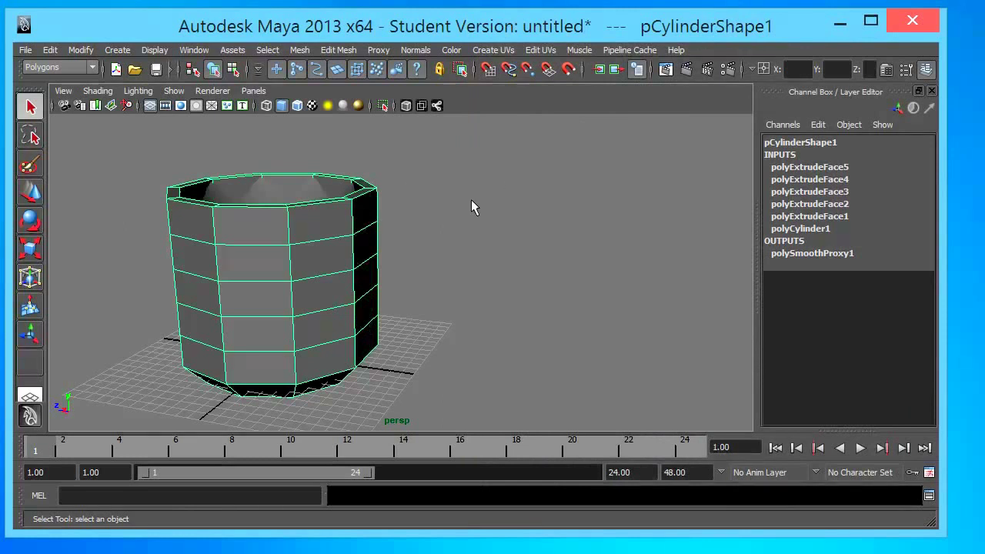
- Undo the proxy and reapply Subdiv Proxy with Smooth, producing pCylinder2
{"action": "key", "text": "ctrl+z"}
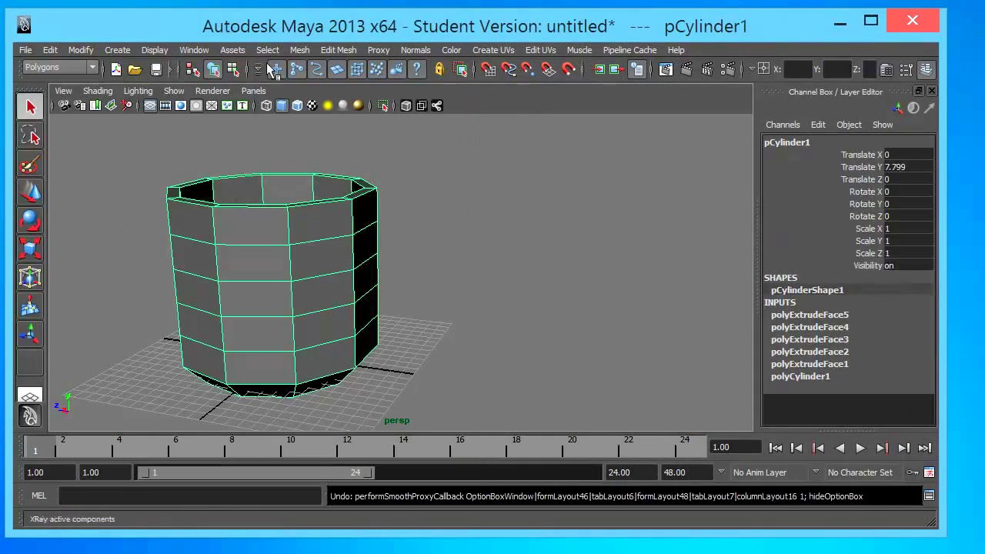
{"action": "left_click", "coordinate": [378, 50]}
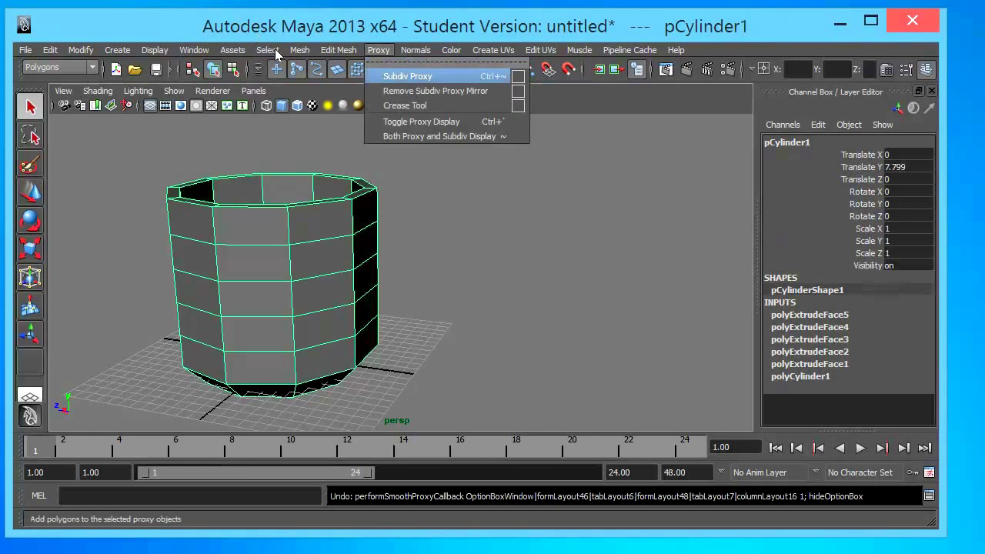
{"action": "left_click", "coordinate": [518, 76]}
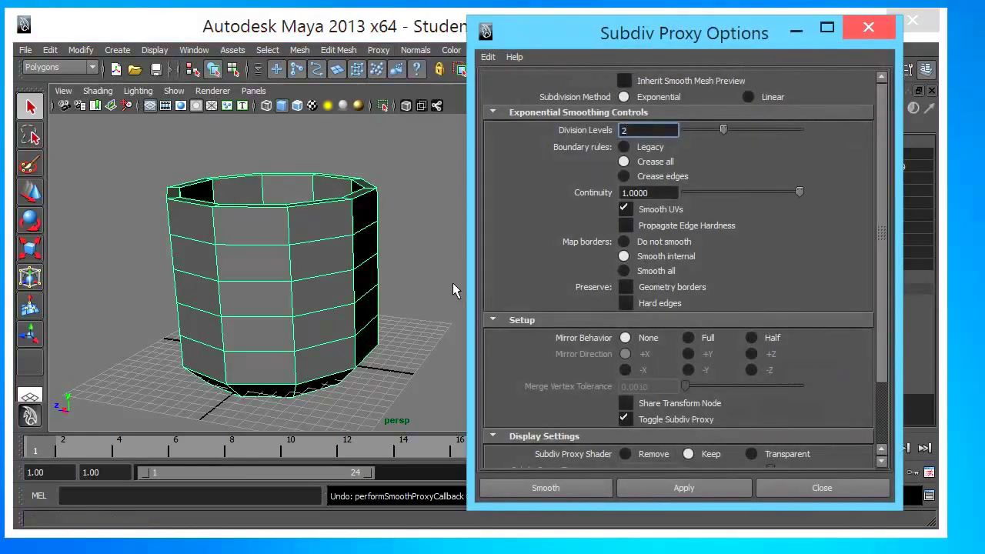
{"action": "scroll", "coordinate": [533, 223], "scroll_direction": "down", "scroll_amount": 3}
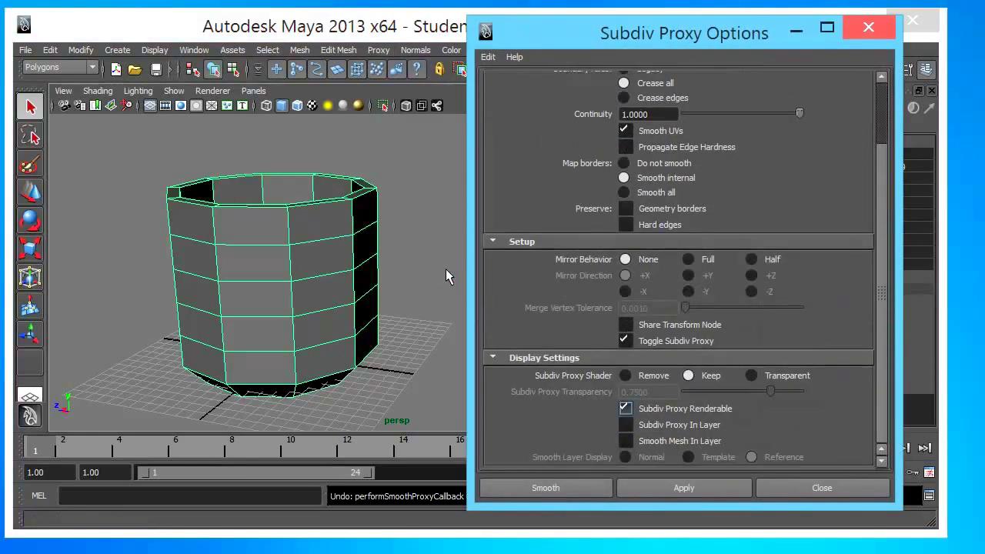
{"action": "left_click", "coordinate": [545, 488]}
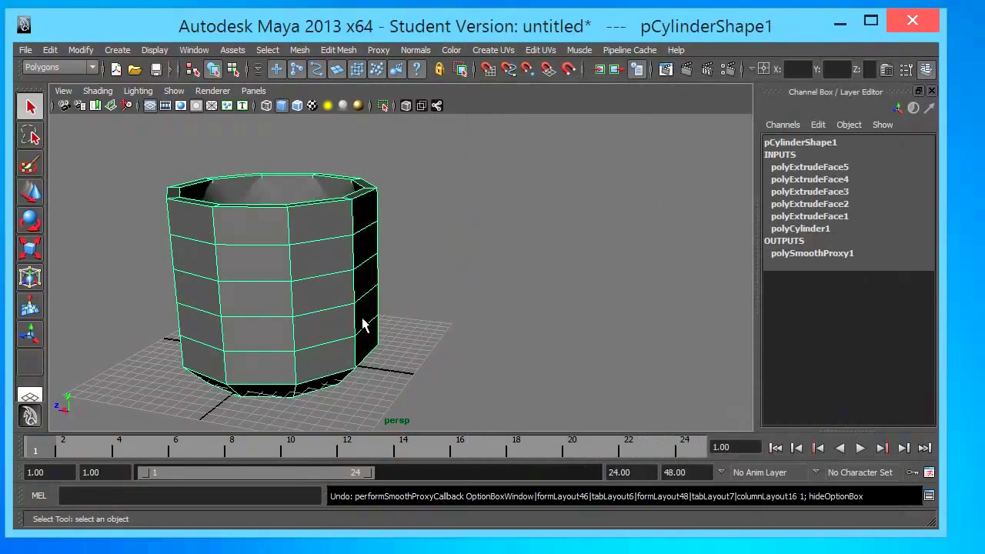
{"action": "left_click_drag", "start_coordinate": [324, 189], "coordinate": [219, 181], "text": "alt"}
- Select pCylinder2 and slide it along Z to -27.396, beside the original cup
{"action": "left_click", "coordinate": [219, 181]}
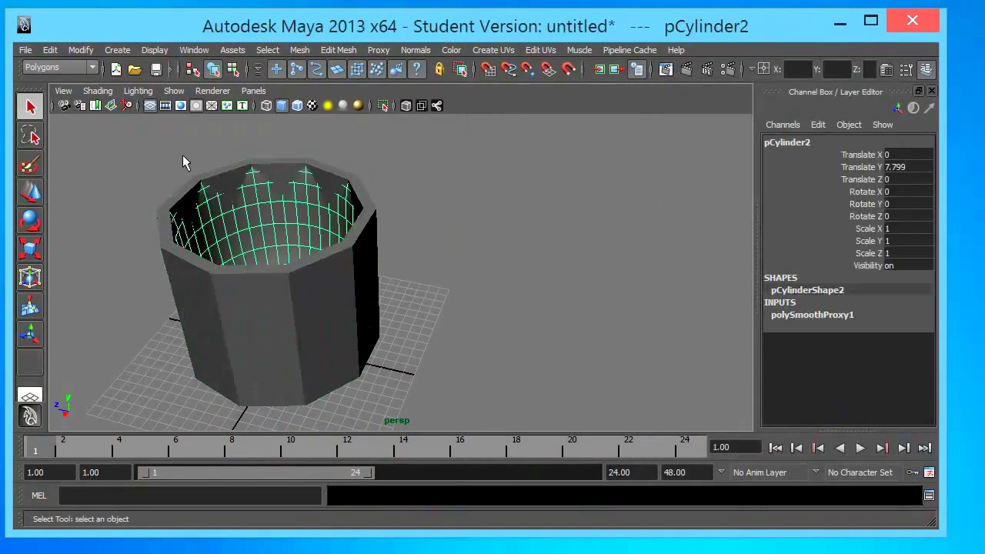
{"action": "left_click_drag", "start_coordinate": [323, 210], "coordinate": [329, 202], "text": "alt"}
{"action": "key", "text": "w"}
{"action": "mouse_move", "coordinate": [209, 227]}
{"action": "left_mouse_down", "text": "alt"}
{"action": "mouse_move", "coordinate": [228, 237]}
{"action": "mouse_move", "coordinate": [159, 255]}
{"action": "mouse_move", "coordinate": [244, 222]}
{"action": "left_mouse_up", "text": "alt"}
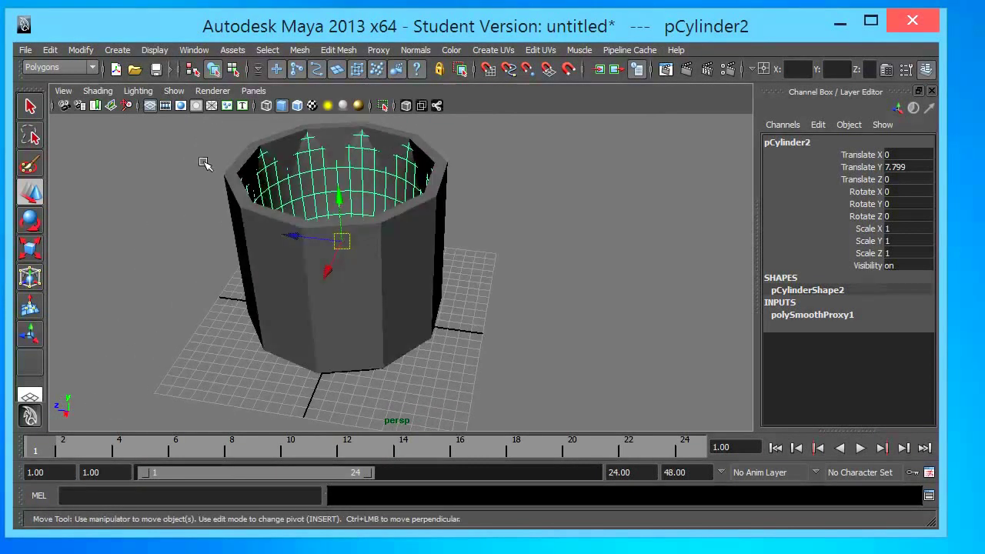
{"action": "middle_click_drag", "start_coordinate": [199, 158], "coordinate": [426, 206]}
{"action": "mouse_move", "coordinate": [418, 198]}
{"action": "left_mouse_down", "text": "alt"}
{"action": "mouse_move", "coordinate": [318, 208]}
{"action": "mouse_move", "coordinate": [347, 180]}
{"action": "mouse_move", "coordinate": [355, 196]}
{"action": "mouse_move", "coordinate": [347, 213]}
{"action": "mouse_move", "coordinate": [365, 200]}
{"action": "mouse_move", "coordinate": [353, 193]}
{"action": "mouse_move", "coordinate": [358, 156]}
{"action": "mouse_move", "coordinate": [344, 178]}
{"action": "mouse_move", "coordinate": [433, 205]}
{"action": "left_mouse_up", "text": "alt"}
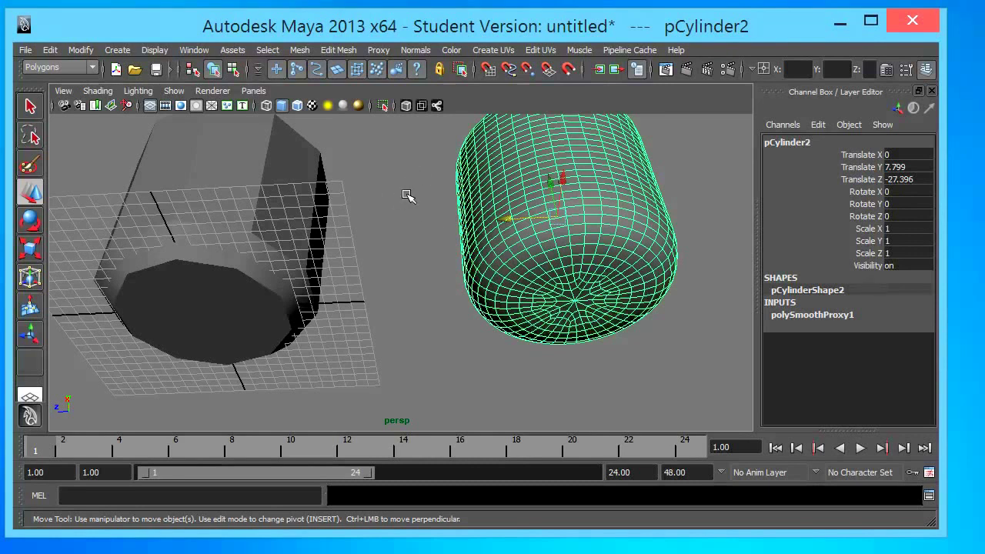
{"action": "mouse_move", "coordinate": [363, 176]}
{"action": "left_mouse_down", "text": "alt"}
{"action": "mouse_move", "coordinate": [369, 254]}
{"action": "mouse_move", "coordinate": [373, 202]}
{"action": "mouse_move", "coordinate": [325, 147]}
{"action": "left_mouse_up", "text": "alt"}
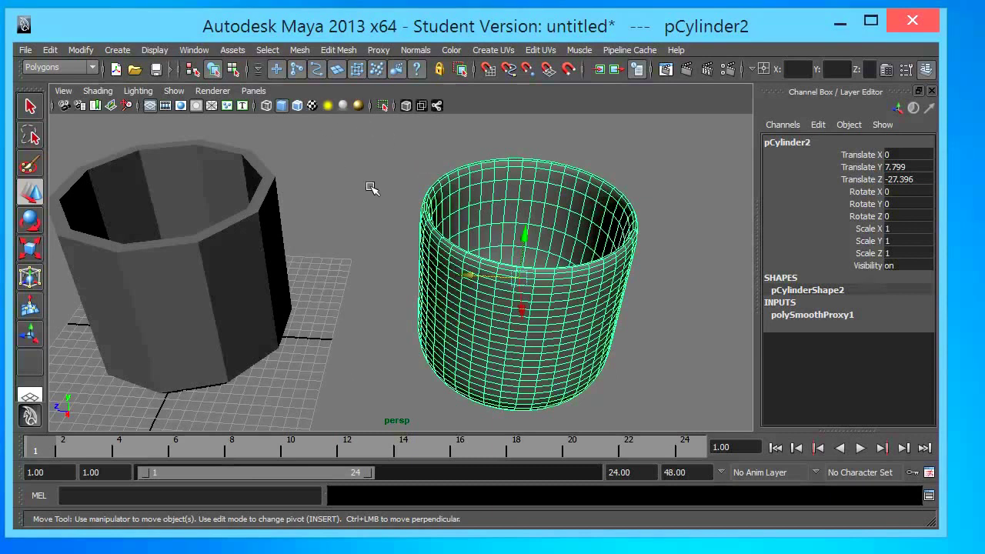
{"action": "mouse_move", "coordinate": [369, 187]}
{"action": "left_mouse_down", "text": "alt"}
{"action": "mouse_move", "coordinate": [374, 259]}
{"action": "mouse_move", "coordinate": [385, 208]}
{"action": "mouse_move", "coordinate": [334, 234]}
{"action": "mouse_move", "coordinate": [347, 207]}
{"action": "mouse_move", "coordinate": [334, 196]}
{"action": "mouse_move", "coordinate": [285, 235]}
{"action": "left_mouse_up", "text": "alt"}
{"action": "scroll", "coordinate": [290, 231], "scroll_direction": "up", "scroll_amount": 3}
{"action": "scroll", "coordinate": [290, 230], "scroll_direction": "down", "scroll_amount": 3}
- Select the octagonal cup pCylinder1 and start the Insert Edge Loop Tool
{"action": "left_click", "coordinate": [193, 182]}
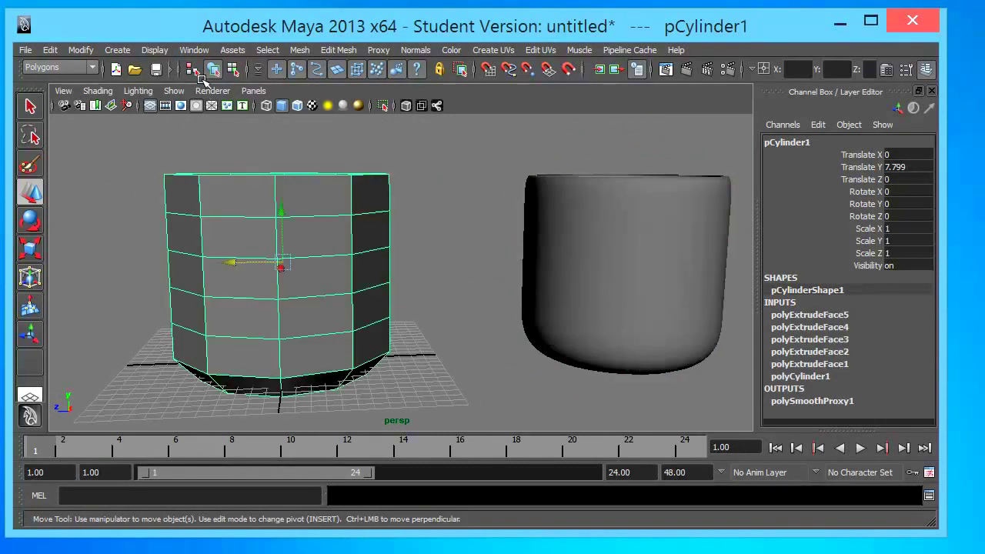
{"action": "mouse_move", "coordinate": [264, 132]}
{"action": "left_mouse_down", "text": "alt"}
{"action": "mouse_move", "coordinate": [281, 185]}
{"action": "mouse_move", "coordinate": [253, 169]}
{"action": "mouse_move", "coordinate": [249, 182]}
{"action": "left_mouse_up", "text": "alt"}
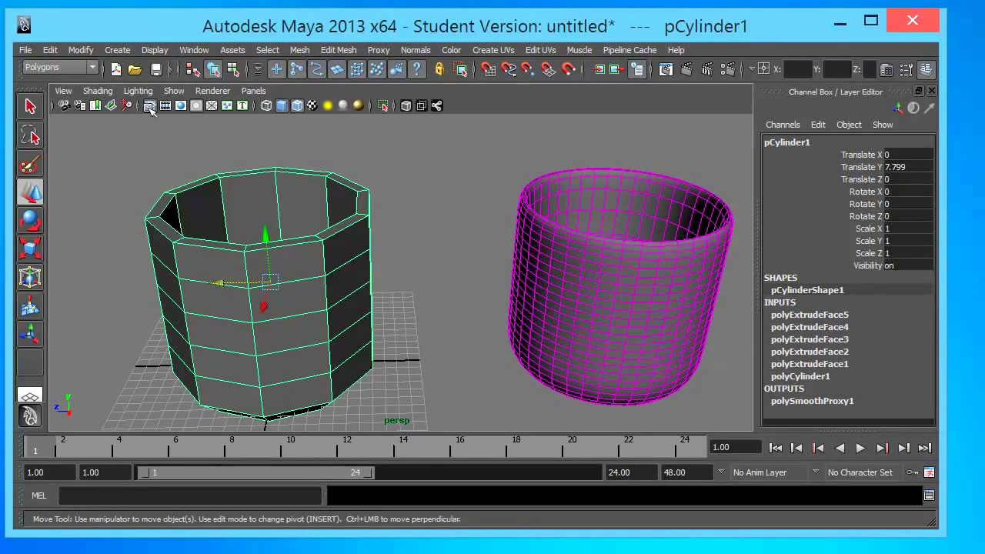
{"action": "mouse_move", "coordinate": [159, 173]}
{"action": "left_mouse_down", "text": "alt"}
{"action": "mouse_move", "coordinate": [214, 189]}
{"action": "mouse_move", "coordinate": [224, 177]}
{"action": "left_mouse_up", "text": "alt"}
{"action": "left_click", "coordinate": [338, 49]}
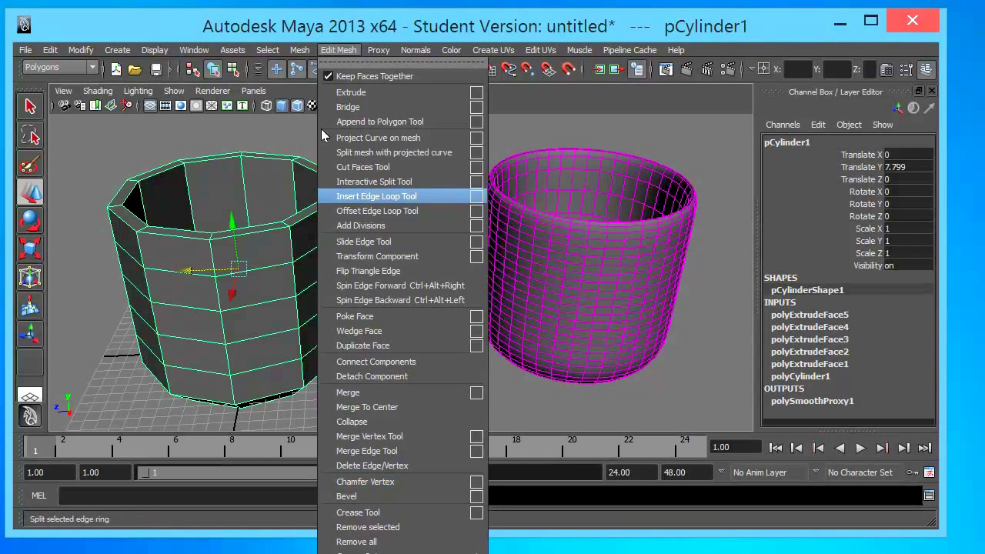
{"action": "left_click", "coordinate": [476, 196]}
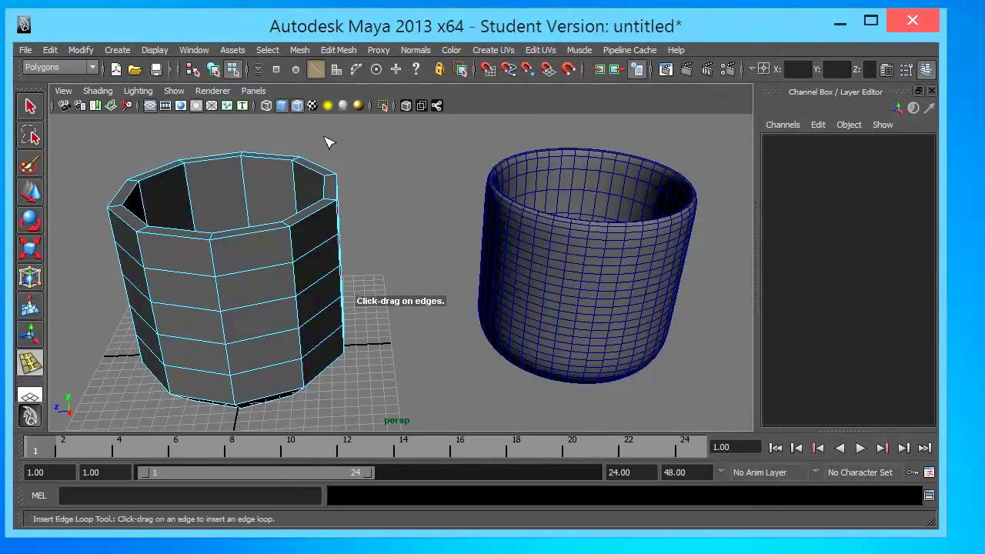
- Insert two edge loops just below the cup's rim, then return to the Move tool and deselect
{"action": "mouse_move", "coordinate": [329, 143]}
{"action": "left_mouse_down", "text": "alt"}
{"action": "mouse_move", "coordinate": [334, 176]}
{"action": "mouse_move", "coordinate": [185, 214]}
{"action": "left_mouse_up", "text": "alt"}
{"action": "scroll", "coordinate": [306, 201], "scroll_direction": "up", "scroll_amount": 5}
{"action": "scroll", "coordinate": [306, 201], "scroll_direction": "down", "scroll_amount": 3}
{"action": "left_click_drag", "start_coordinate": [284, 172], "coordinate": [274, 180], "text": "alt"}
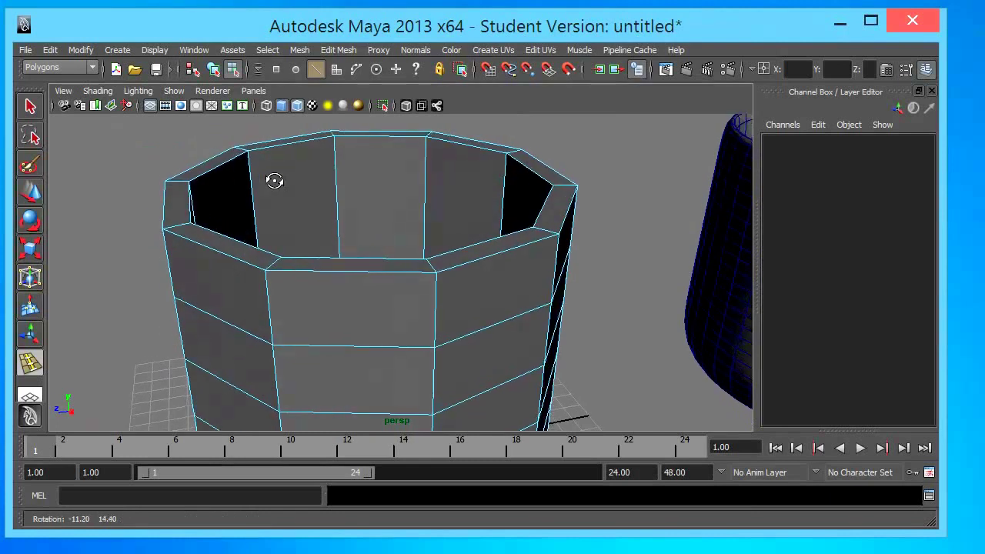
{"action": "left_click_drag", "start_coordinate": [229, 129], "coordinate": [233, 103]}
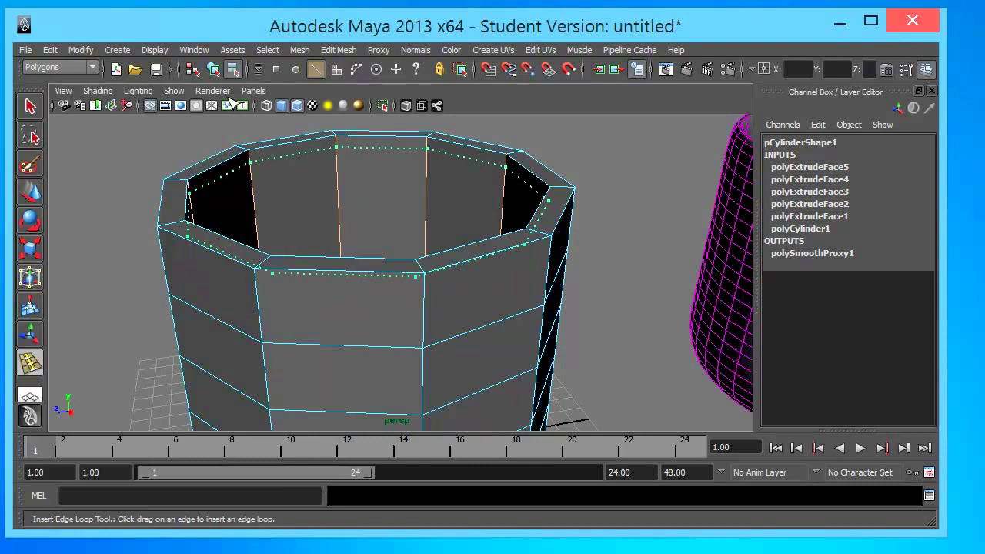
{"action": "left_click_drag", "start_coordinate": [285, 200], "coordinate": [285, 200]}
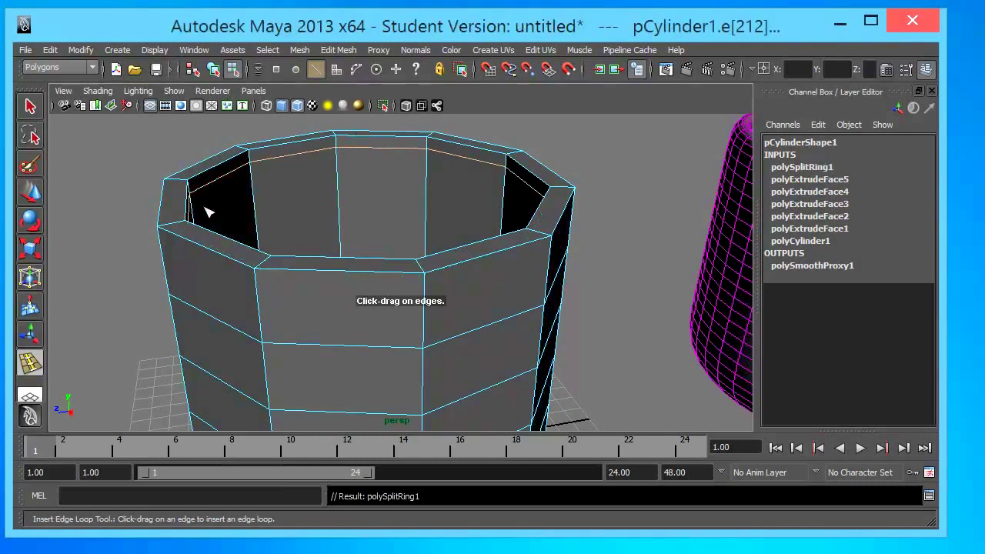
{"action": "left_click_drag", "start_coordinate": [179, 213], "coordinate": [183, 192]}
{"action": "scroll", "coordinate": [264, 171], "scroll_direction": "down", "scroll_amount": 3}
{"action": "scroll", "coordinate": [330, 167], "scroll_direction": "down", "scroll_amount": 3}
{"action": "mouse_move", "coordinate": [330, 167]}
{"action": "left_mouse_down", "text": "alt"}
{"action": "mouse_move", "coordinate": [368, 197]}
{"action": "mouse_move", "coordinate": [334, 215]}
{"action": "mouse_move", "coordinate": [323, 187]}
{"action": "mouse_move", "coordinate": [318, 205]}
{"action": "mouse_move", "coordinate": [374, 202]}
{"action": "mouse_move", "coordinate": [407, 226]}
{"action": "mouse_move", "coordinate": [357, 213]}
{"action": "mouse_move", "coordinate": [380, 209]}
{"action": "left_mouse_up", "text": "alt"}
{"action": "key", "text": "w"}
{"action": "left_click", "coordinate": [419, 217]}
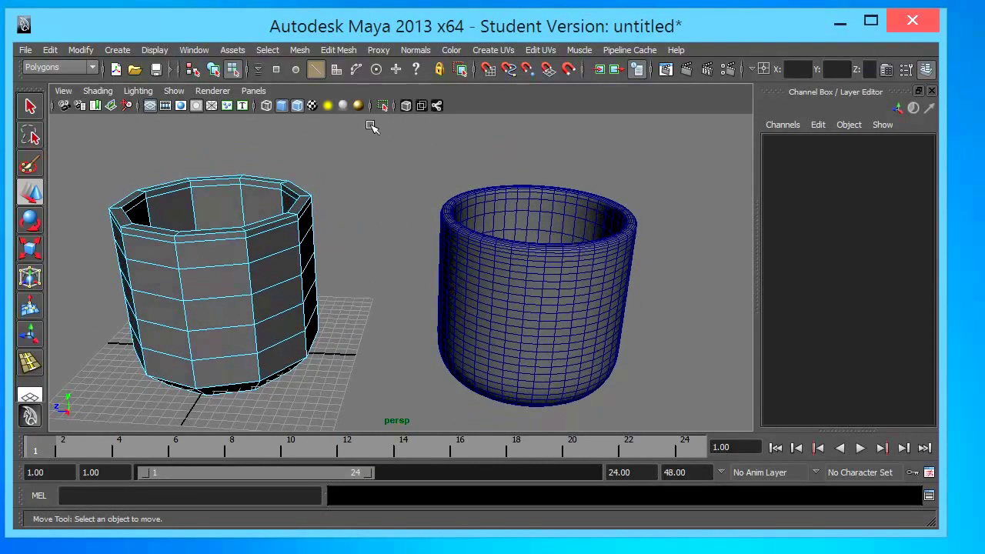
- Orbit to see the octagonal cup's stepped bottom beside the smoothed copy, then open Edit Mesh
{"action": "middle_click_drag", "start_coordinate": [326, 193], "coordinate": [345, 190], "text": "alt"}
{"action": "mouse_move", "coordinate": [346, 191]}
{"action": "left_mouse_down", "text": "alt"}
{"action": "mouse_move", "coordinate": [367, 228]}
{"action": "mouse_move", "coordinate": [385, 205]}
{"action": "mouse_move", "coordinate": [416, 235]}
{"action": "mouse_move", "coordinate": [411, 223]}
{"action": "left_mouse_up", "text": "alt"}
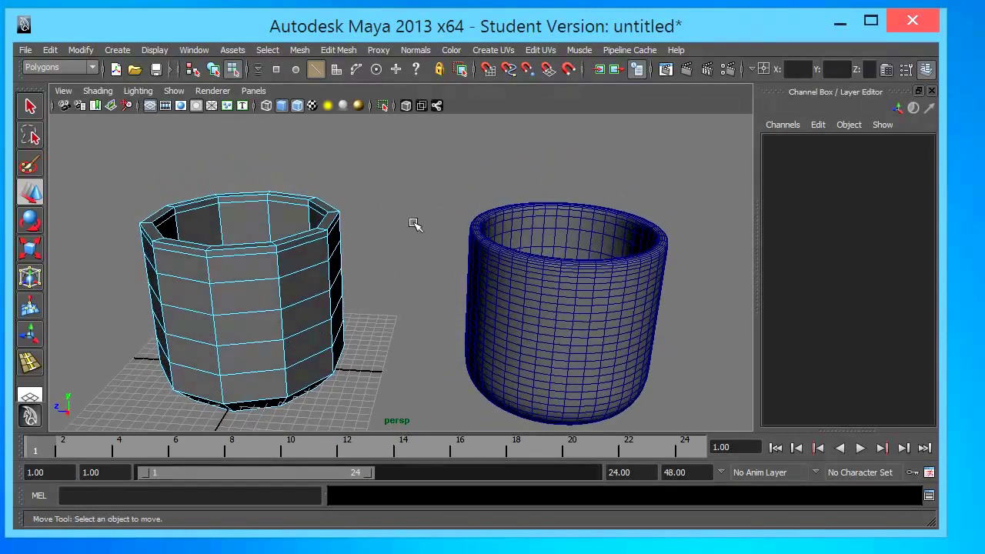
{"action": "mouse_move", "coordinate": [402, 180]}
{"action": "left_mouse_down", "text": "alt"}
{"action": "mouse_move", "coordinate": [387, 158]}
{"action": "mouse_move", "coordinate": [377, 199]}
{"action": "mouse_move", "coordinate": [397, 170]}
{"action": "left_mouse_up", "text": "alt"}
{"action": "mouse_move", "coordinate": [329, 207]}
{"action": "left_mouse_down", "text": "alt"}
{"action": "mouse_move", "coordinate": [345, 193]}
{"action": "mouse_move", "coordinate": [303, 198]}
{"action": "left_mouse_up", "text": "alt"}
{"action": "mouse_move", "coordinate": [187, 216]}
{"action": "right_mouse_down", "text": "alt"}
{"action": "mouse_move", "coordinate": [284, 214]}
{"action": "mouse_move", "coordinate": [179, 204]}
{"action": "right_mouse_up", "text": "alt"}
{"action": "left_click_drag", "start_coordinate": [179, 204], "coordinate": [330, 202], "text": "alt"}
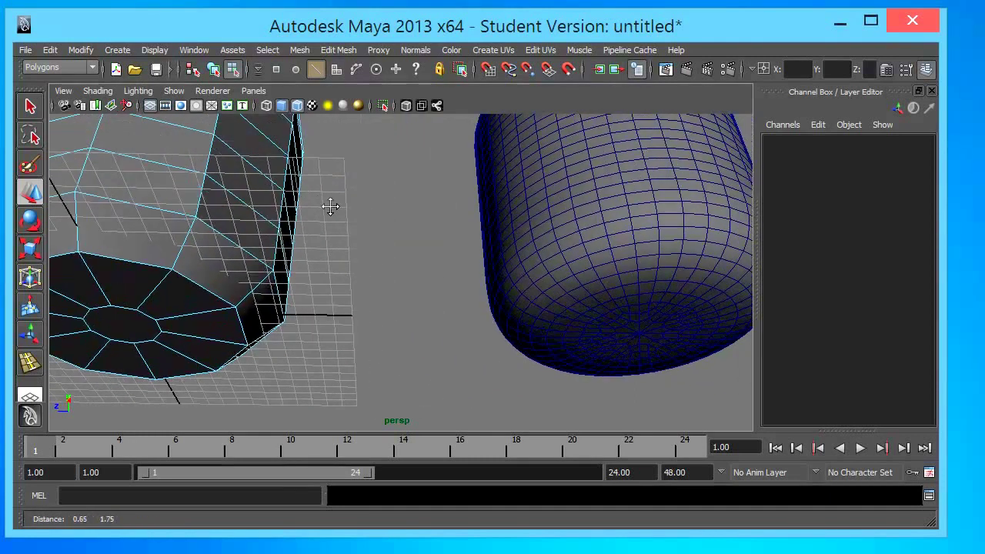
{"action": "left_click_drag", "start_coordinate": [260, 202], "coordinate": [253, 213], "text": "alt"}
{"action": "mouse_move", "coordinate": [257, 213]}
{"action": "middle_mouse_down", "text": "alt"}
{"action": "mouse_move", "coordinate": [279, 194]}
{"action": "mouse_move", "coordinate": [260, 187]}
{"action": "middle_mouse_up", "text": "alt"}
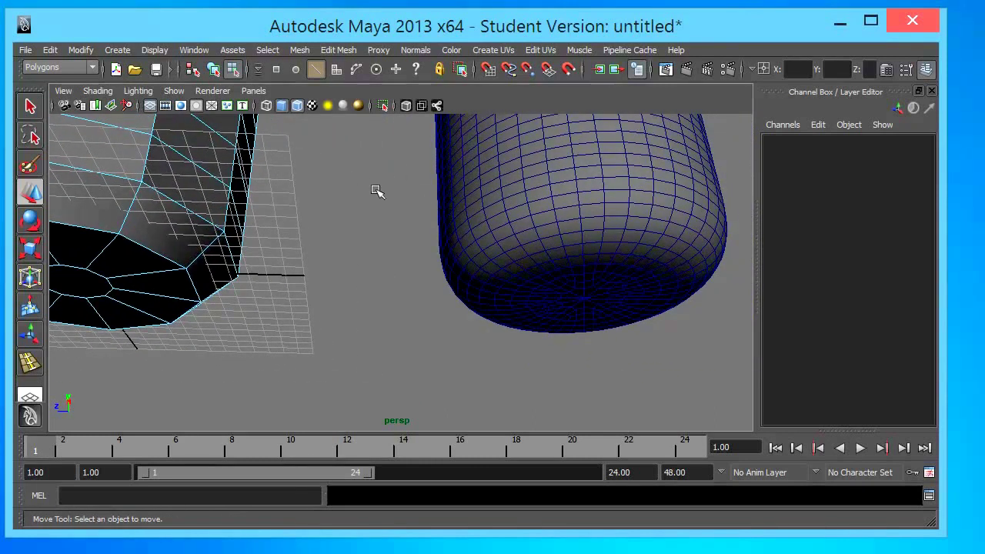
{"action": "mouse_move", "coordinate": [378, 179]}
{"action": "left_mouse_down", "text": "alt"}
{"action": "mouse_move", "coordinate": [403, 205]}
{"action": "mouse_move", "coordinate": [367, 228]}
{"action": "mouse_move", "coordinate": [378, 226]}
{"action": "mouse_move", "coordinate": [304, 178]}
{"action": "left_mouse_up", "text": "alt"}
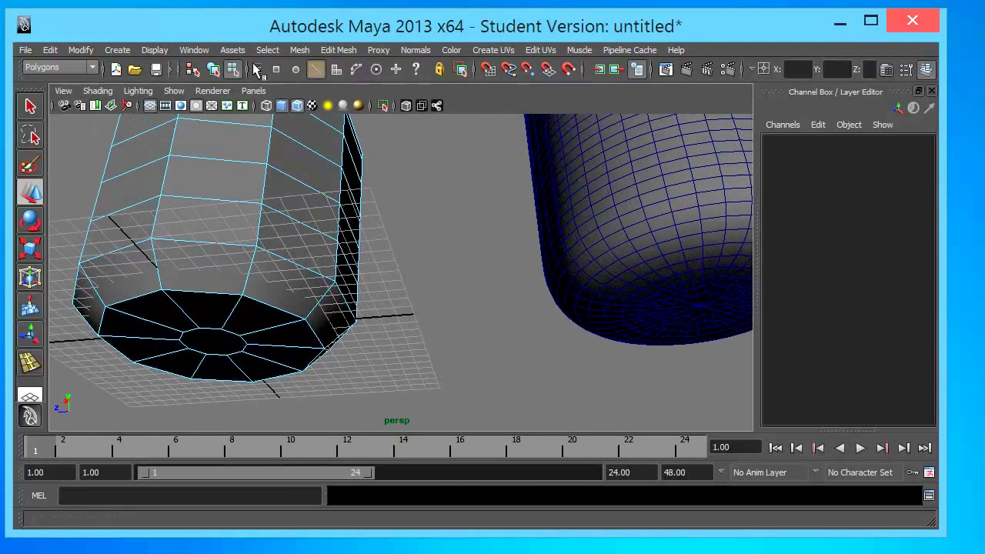
{"action": "left_click", "coordinate": [338, 50]}
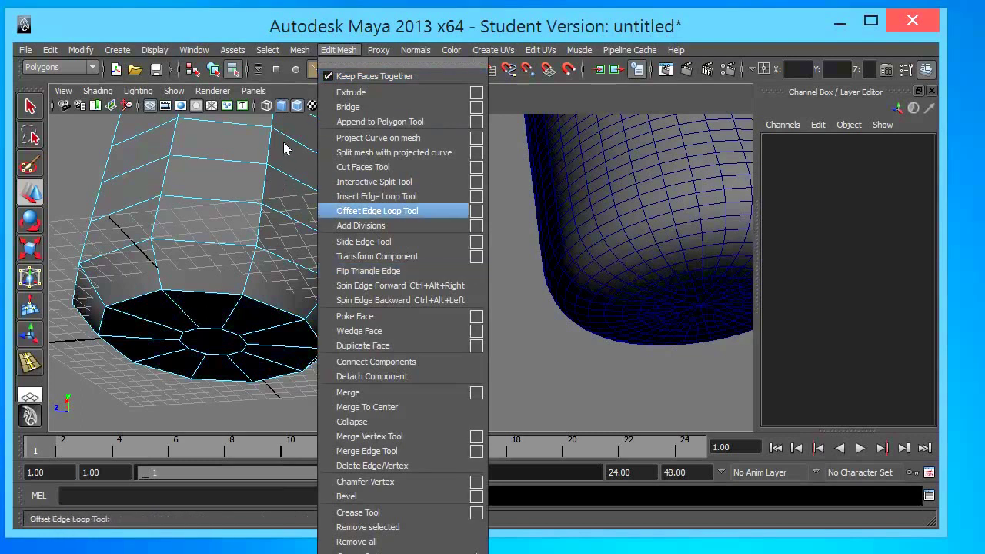
- Insert a third edge loop, polySplitRing3, near the cup's bottom rim and return to Move
{"action": "mouse_move", "coordinate": [220, 205]}
{"action": "left_mouse_down", "text": "alt"}
{"action": "mouse_move", "coordinate": [249, 243]}
{"action": "mouse_move", "coordinate": [248, 261]}
{"action": "left_mouse_up", "text": "alt"}
{"action": "mouse_move", "coordinate": [223, 223]}
{"action": "left_mouse_down", "text": "alt"}
{"action": "mouse_move", "coordinate": [237, 218]}
{"action": "mouse_move", "coordinate": [218, 228]}
{"action": "left_mouse_up", "text": "alt"}
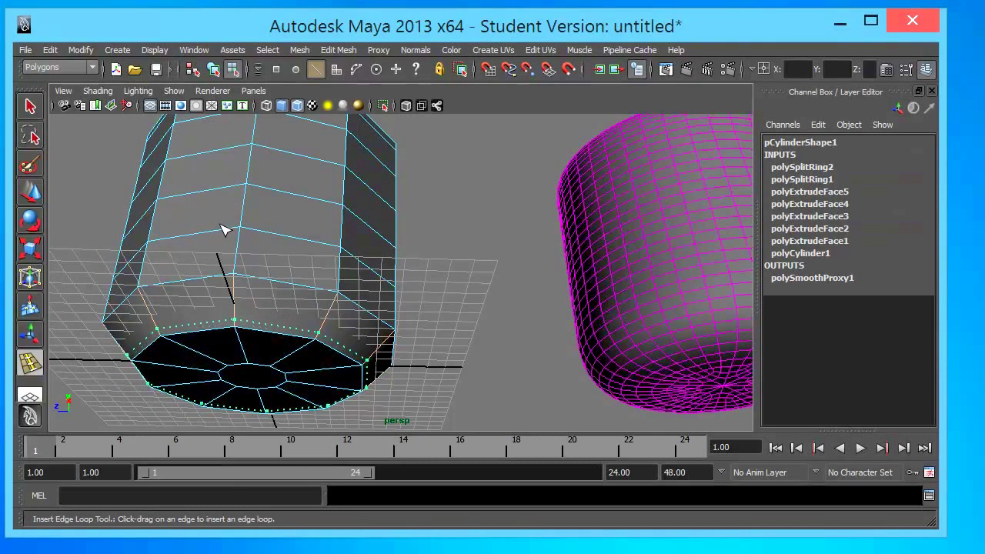
{"action": "left_click_drag", "start_coordinate": [222, 229], "coordinate": [221, 230]}
{"action": "mouse_move", "coordinate": [366, 224]}
{"action": "left_mouse_down", "text": "alt"}
{"action": "mouse_move", "coordinate": [304, 199]}
{"action": "mouse_move", "coordinate": [335, 197]}
{"action": "mouse_move", "coordinate": [388, 223]}
{"action": "mouse_move", "coordinate": [374, 255]}
{"action": "left_mouse_up", "text": "alt"}
{"action": "right_click_drag", "start_coordinate": [374, 255], "coordinate": [290, 222], "text": "alt"}
{"action": "mouse_move", "coordinate": [290, 222]}
{"action": "left_mouse_down", "text": "alt"}
{"action": "mouse_move", "coordinate": [297, 262]}
{"action": "mouse_move", "coordinate": [300, 246]}
{"action": "mouse_move", "coordinate": [293, 253]}
{"action": "mouse_move", "coordinate": [318, 235]}
{"action": "left_mouse_up", "text": "alt"}
{"action": "key", "text": "w"}
{"action": "right_click_drag", "start_coordinate": [230, 171], "coordinate": [254, 160]}
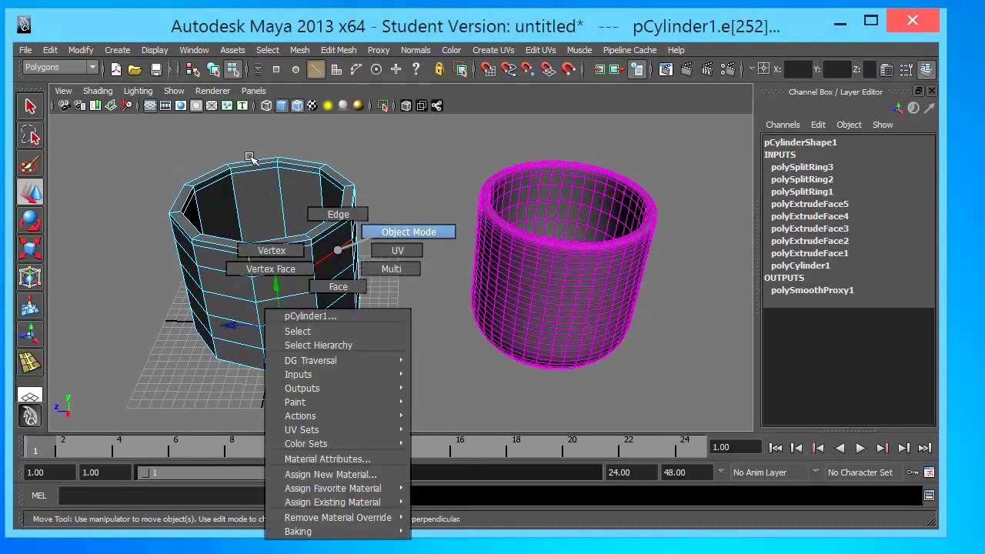
- Select the smooth proxy copy pCylinder2 and slide it farther back along Z
{"action": "mouse_move", "coordinate": [259, 209]}
{"action": "middle_mouse_down", "text": "alt"}
{"action": "mouse_move", "coordinate": [297, 205]}
{"action": "mouse_move", "coordinate": [300, 192]}
{"action": "middle_mouse_up", "text": "alt"}
{"action": "mouse_move", "coordinate": [477, 319]}
{"action": "left_mouse_down"}
{"action": "mouse_move", "coordinate": [379, 218]}
{"action": "mouse_move", "coordinate": [344, 220]}
{"action": "left_mouse_up"}
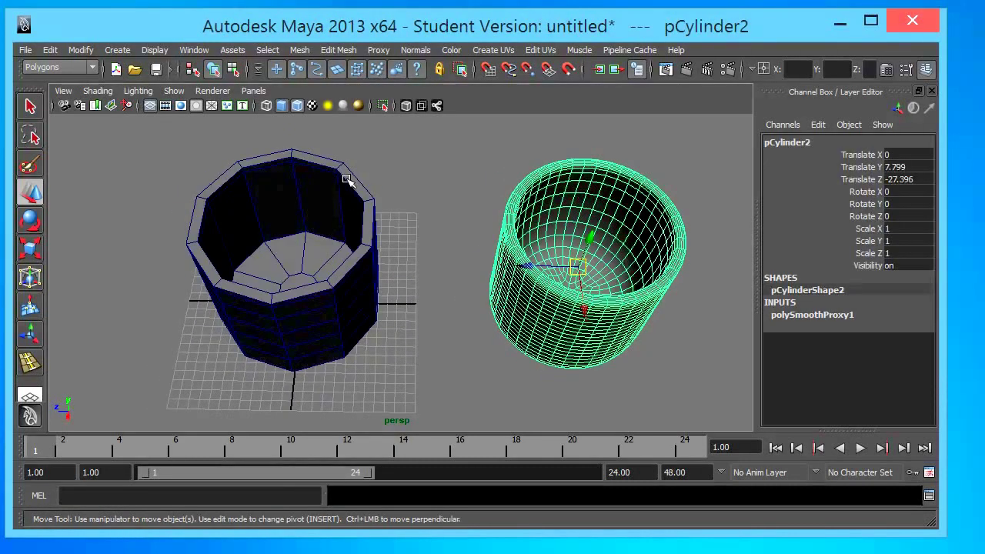
{"action": "middle_click_drag", "start_coordinate": [346, 179], "coordinate": [361, 183]}
{"action": "mouse_move", "coordinate": [362, 183]}
{"action": "left_mouse_down", "text": "alt"}
{"action": "mouse_move", "coordinate": [244, 180]}
{"action": "mouse_move", "coordinate": [257, 165]}
{"action": "left_mouse_up", "text": "alt"}
{"action": "right_click_drag", "start_coordinate": [257, 164], "coordinate": [286, 210], "text": "alt"}
{"action": "mouse_move", "coordinate": [286, 210]}
{"action": "left_mouse_down", "text": "alt"}
{"action": "mouse_move", "coordinate": [285, 182]}
{"action": "mouse_move", "coordinate": [275, 205]}
{"action": "mouse_move", "coordinate": [258, 196]}
{"action": "left_mouse_up", "text": "alt"}
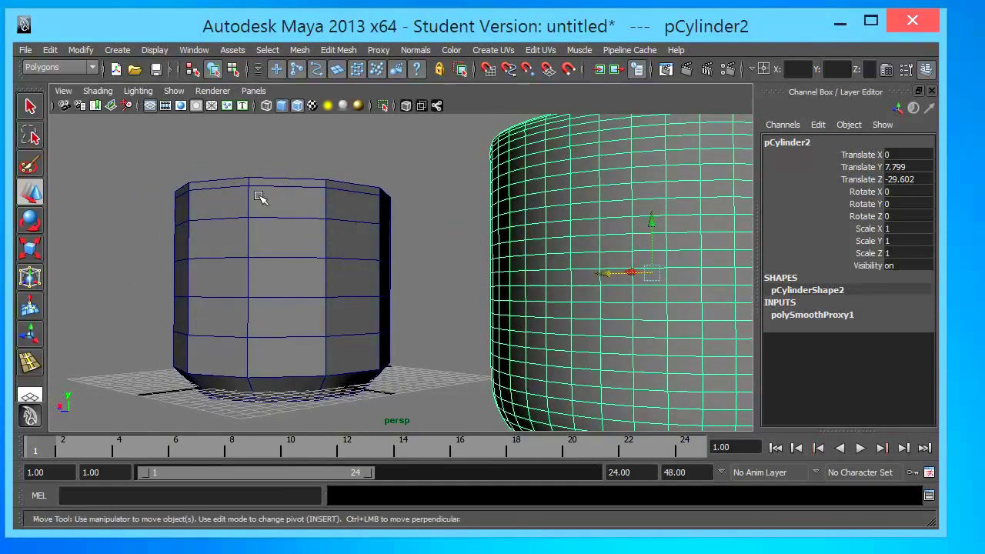
- In face mode, select an upper and a lower side face of the faceted cup
{"action": "right_click_drag", "start_coordinate": [345, 205], "coordinate": [340, 236]}
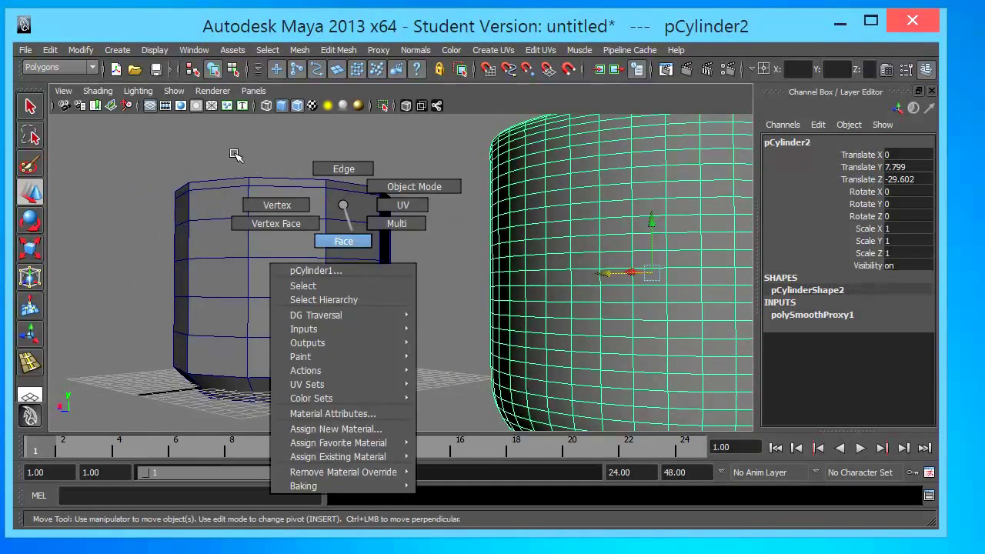
{"action": "left_click", "coordinate": [350, 207]}
{"action": "mouse_move", "coordinate": [264, 220]}
{"action": "left_mouse_down", "text": "alt"}
{"action": "mouse_move", "coordinate": [264, 244]}
{"action": "mouse_move", "coordinate": [256, 241]}
{"action": "left_mouse_up", "text": "alt"}
{"action": "left_click", "coordinate": [350, 356], "text": "shift"}
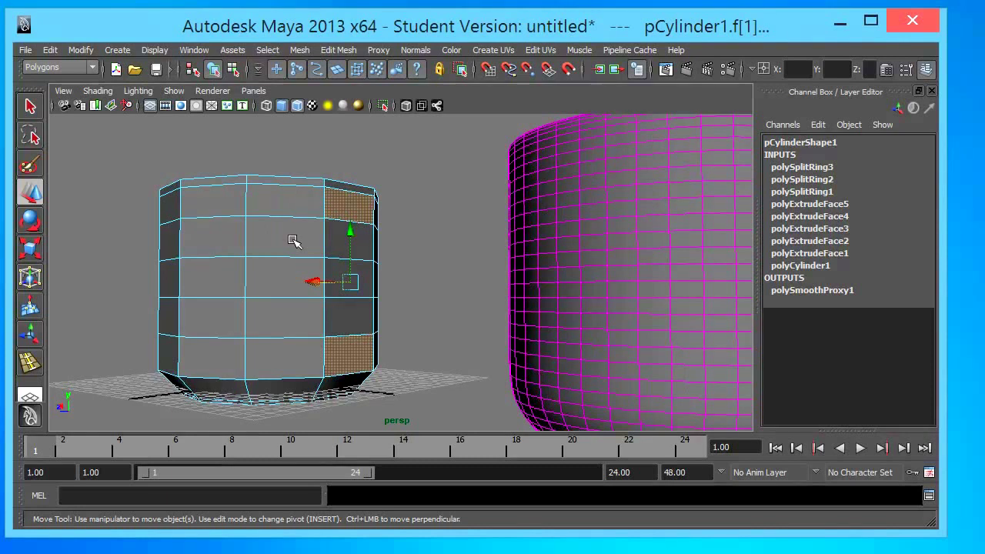
{"action": "mouse_move", "coordinate": [256, 236]}
{"action": "left_mouse_down", "text": "alt"}
{"action": "mouse_move", "coordinate": [253, 213]}
{"action": "mouse_move", "coordinate": [213, 233]}
{"action": "mouse_move", "coordinate": [238, 189]}
{"action": "mouse_move", "coordinate": [257, 220]}
{"action": "mouse_move", "coordinate": [277, 220]}
{"action": "mouse_move", "coordinate": [274, 233]}
{"action": "mouse_move", "coordinate": [254, 242]}
{"action": "mouse_move", "coordinate": [246, 220]}
{"action": "mouse_move", "coordinate": [279, 205]}
{"action": "mouse_move", "coordinate": [285, 220]}
{"action": "mouse_move", "coordinate": [275, 222]}
{"action": "mouse_move", "coordinate": [288, 191]}
{"action": "mouse_move", "coordinate": [289, 210]}
{"action": "mouse_move", "coordinate": [266, 211]}
{"action": "mouse_move", "coordinate": [282, 198]}
{"action": "mouse_move", "coordinate": [290, 207]}
{"action": "mouse_move", "coordinate": [281, 191]}
{"action": "mouse_move", "coordinate": [259, 202]}
{"action": "left_mouse_up", "text": "alt"}
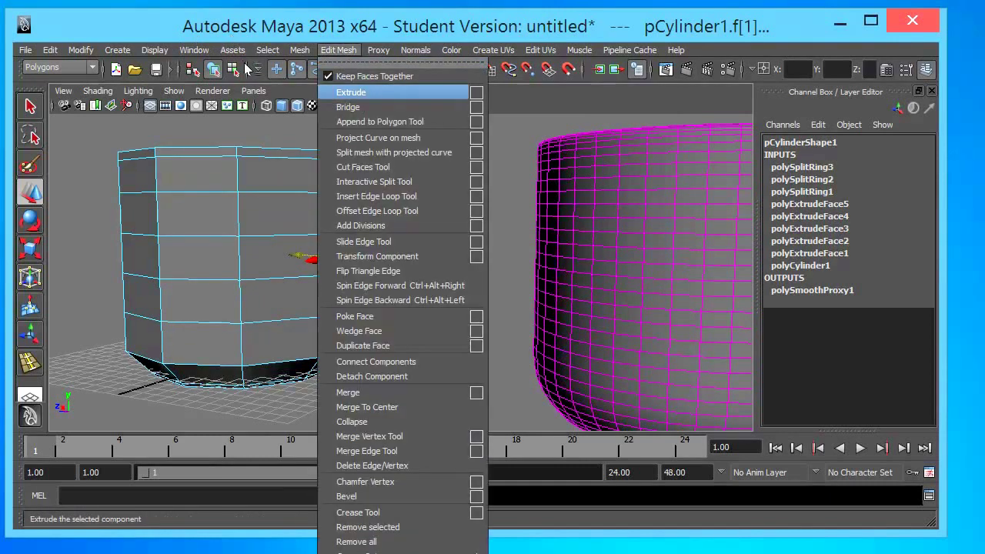
- Extrude the two selected side faces as polyExtrudeFace6
{"action": "key", "text": "Return"}
{"action": "mouse_move", "coordinate": [246, 216]}
{"action": "left_mouse_down", "text": "alt"}
{"action": "mouse_move", "coordinate": [268, 236]}
{"action": "mouse_move", "coordinate": [254, 228]}
{"action": "mouse_move", "coordinate": [222, 241]}
{"action": "left_mouse_up", "text": "alt"}
{"action": "mouse_move", "coordinate": [223, 242]}
{"action": "right_mouse_down", "text": "alt"}
{"action": "mouse_move", "coordinate": [247, 210]}
{"action": "mouse_move", "coordinate": [243, 197]}
{"action": "right_mouse_up", "text": "alt"}
{"action": "left_click_drag", "start_coordinate": [254, 156], "coordinate": [254, 198], "text": "alt"}
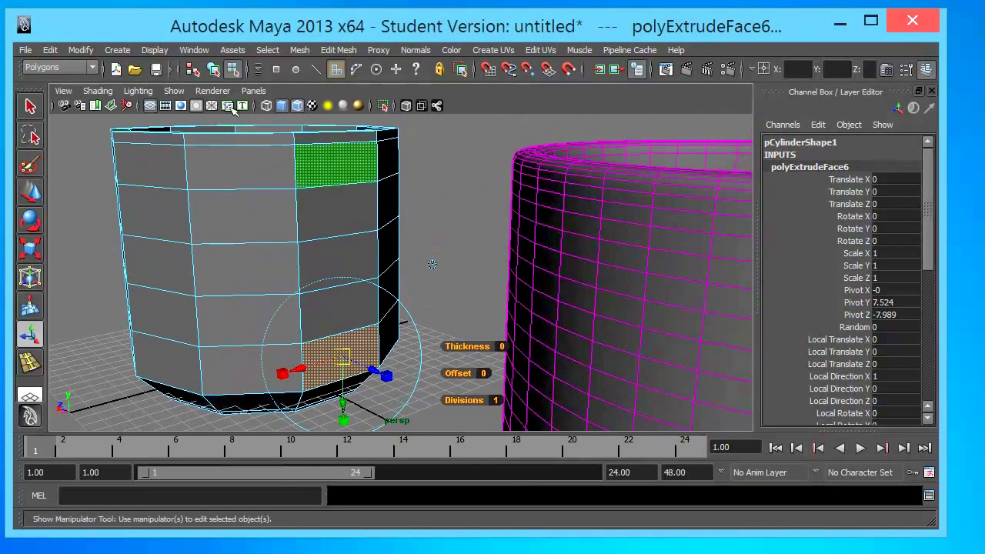
{"action": "middle_click_drag", "start_coordinate": [257, 204], "coordinate": [246, 168], "text": "alt"}
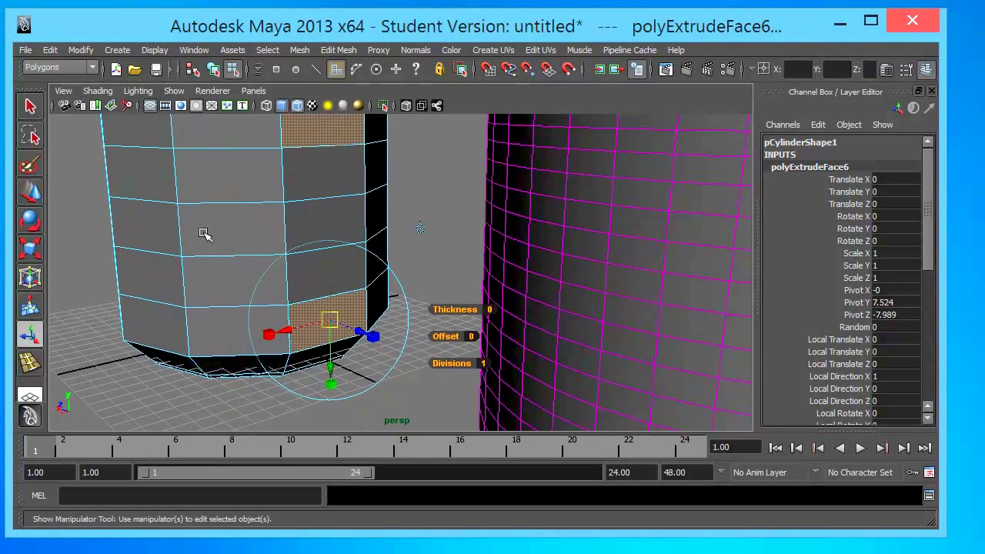
{"action": "left_click_drag", "start_coordinate": [222, 229], "coordinate": [180, 232], "text": "alt"}
- Scale the extruded faces down to about 0.67 into small attachment patches
{"action": "middle_click_drag", "start_coordinate": [180, 224], "coordinate": [194, 224]}
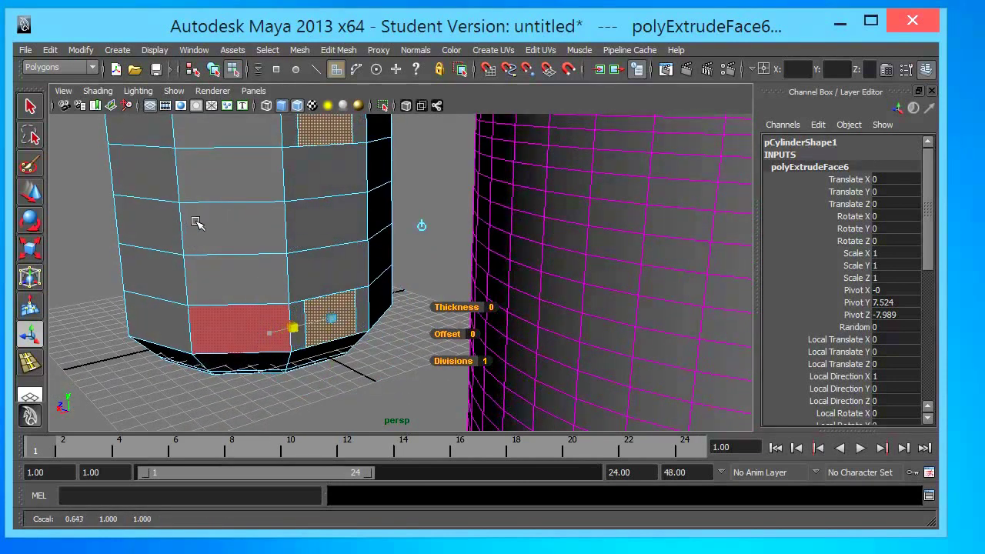
{"action": "mouse_move", "coordinate": [196, 223]}
{"action": "left_mouse_down", "text": "alt"}
{"action": "mouse_move", "coordinate": [229, 183]}
{"action": "mouse_move", "coordinate": [230, 220]}
{"action": "mouse_move", "coordinate": [236, 178]}
{"action": "mouse_move", "coordinate": [233, 226]}
{"action": "mouse_move", "coordinate": [248, 231]}
{"action": "left_mouse_up", "text": "alt"}
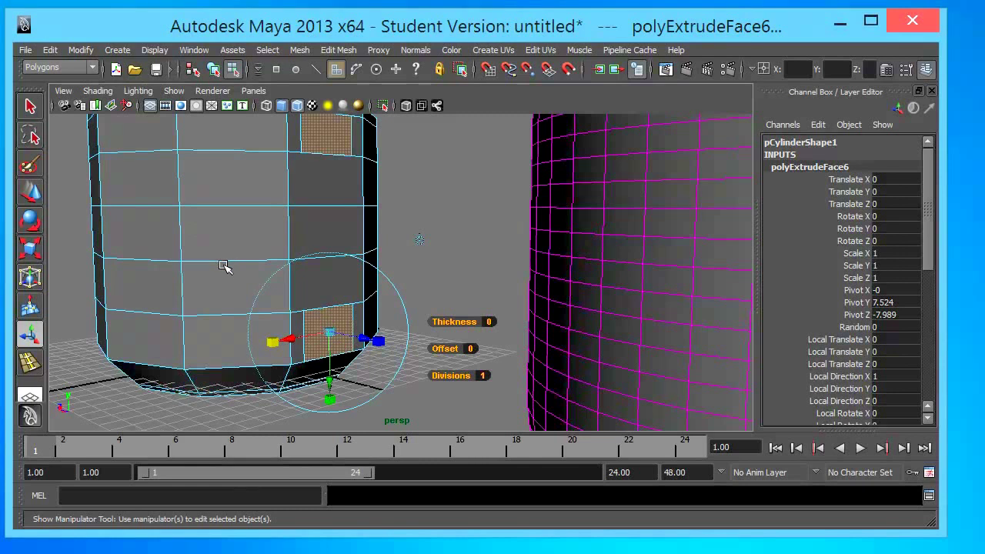
{"action": "middle_click_drag", "start_coordinate": [221, 267], "coordinate": [226, 254]}
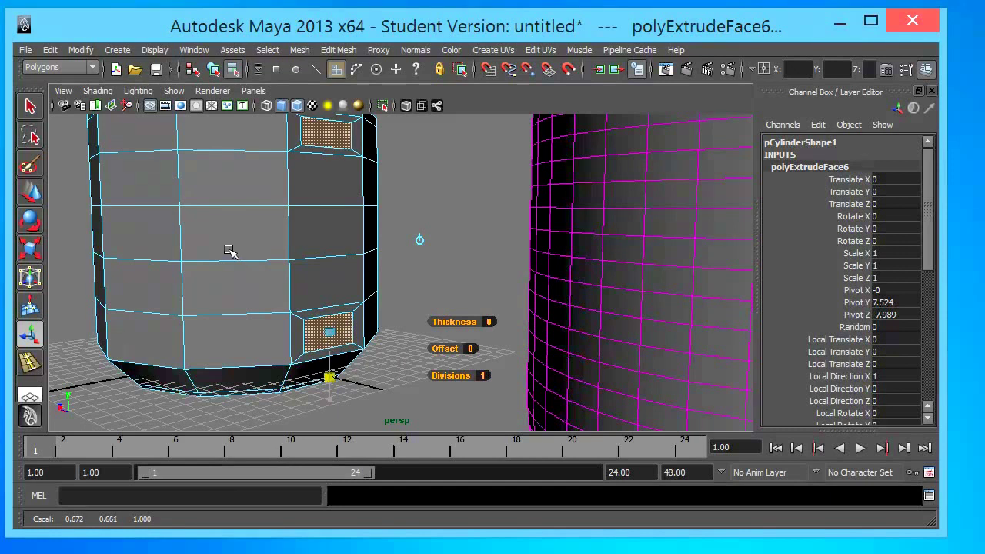
{"action": "mouse_move", "coordinate": [238, 211]}
{"action": "left_mouse_down", "text": "alt"}
{"action": "mouse_move", "coordinate": [176, 194]}
{"action": "mouse_move", "coordinate": [193, 197]}
{"action": "mouse_move", "coordinate": [182, 177]}
{"action": "mouse_move", "coordinate": [301, 165]}
{"action": "mouse_move", "coordinate": [272, 176]}
{"action": "left_mouse_up", "text": "alt"}
{"action": "scroll", "coordinate": [215, 167], "scroll_direction": "down", "scroll_amount": 3}
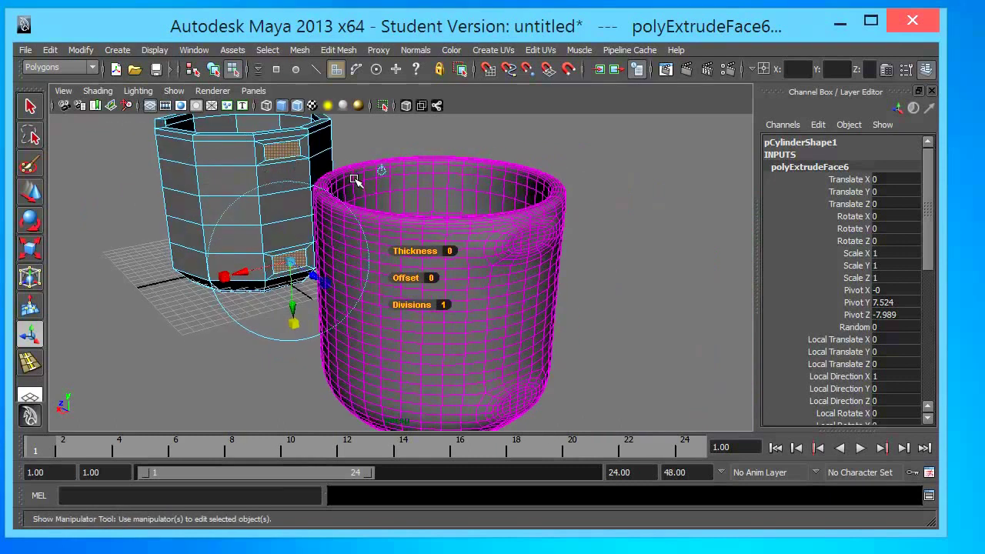
{"action": "mouse_move", "coordinate": [245, 233]}
{"action": "left_mouse_down", "text": "alt"}
{"action": "mouse_move", "coordinate": [231, 200]}
{"action": "mouse_move", "coordinate": [198, 187]}
{"action": "mouse_move", "coordinate": [229, 220]}
{"action": "mouse_move", "coordinate": [262, 220]}
{"action": "mouse_move", "coordinate": [211, 181]}
{"action": "mouse_move", "coordinate": [204, 128]}
{"action": "left_mouse_up", "text": "alt"}
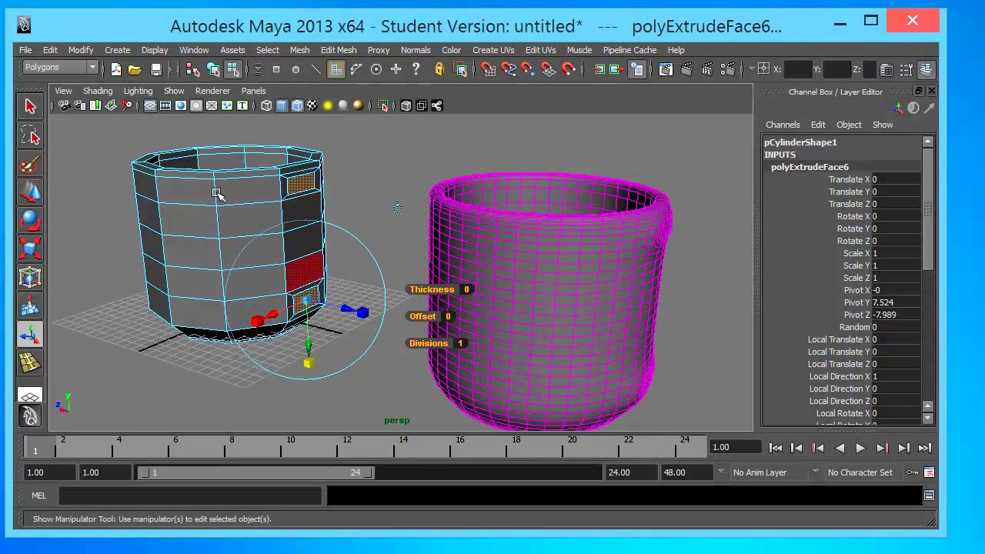
{"action": "mouse_move", "coordinate": [352, 216]}
{"action": "left_mouse_down", "text": "alt"}
{"action": "mouse_move", "coordinate": [326, 202]}
{"action": "mouse_move", "coordinate": [352, 226]}
{"action": "mouse_move", "coordinate": [342, 206]}
{"action": "mouse_move", "coordinate": [384, 220]}
{"action": "left_mouse_up", "text": "alt"}
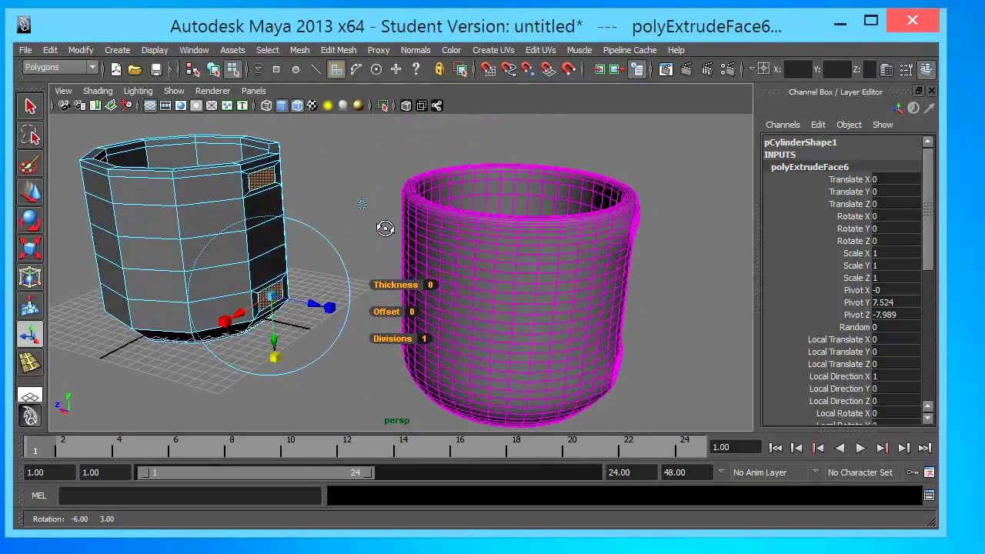
- Extrude the two patches and pull them outward into short horizontal stubs
{"action": "key", "text": "alt+m"}
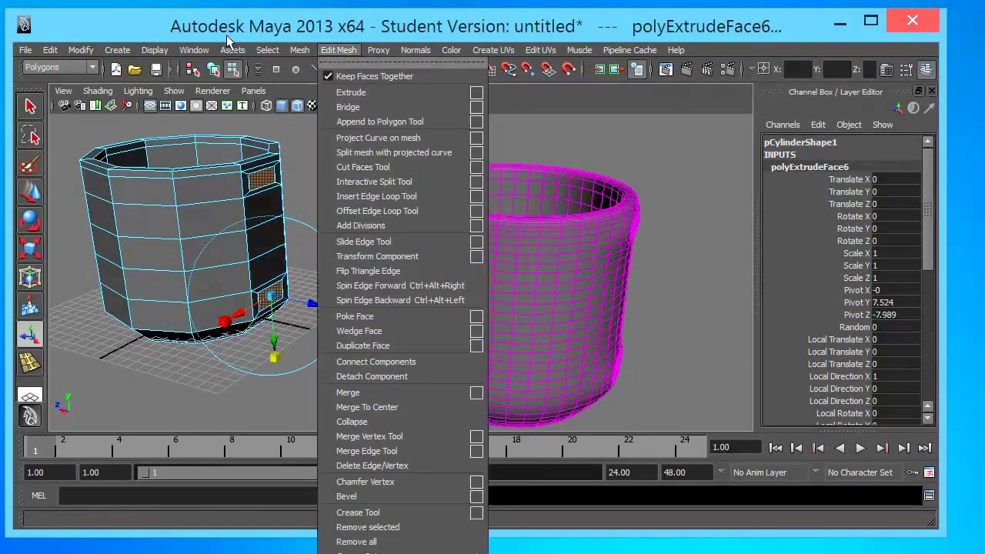
{"action": "key", "text": "Return"}
{"action": "mouse_move", "coordinate": [176, 226]}
{"action": "left_mouse_down", "text": "alt"}
{"action": "mouse_move", "coordinate": [202, 226]}
{"action": "mouse_move", "coordinate": [206, 209]}
{"action": "left_mouse_up", "text": "alt"}
{"action": "mouse_move", "coordinate": [206, 209]}
{"action": "middle_mouse_down"}
{"action": "mouse_move", "coordinate": [248, 215]}
{"action": "mouse_move", "coordinate": [242, 210]}
{"action": "middle_mouse_up"}
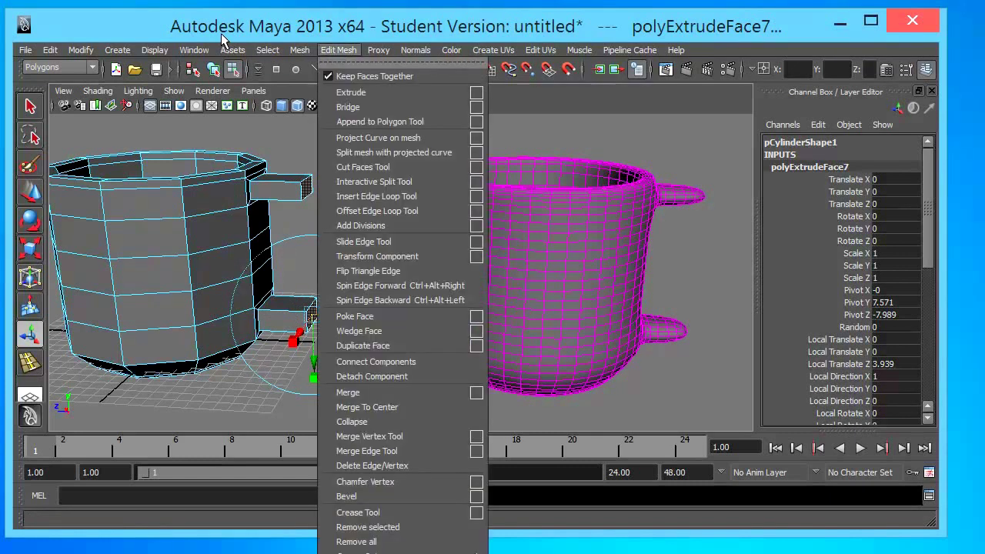
- Extrude the stub ends again and extend them to Local Translate Z 2.13
{"action": "key", "text": "Down"}
{"action": "key", "text": "Down"}
{"action": "key", "text": "Return"}
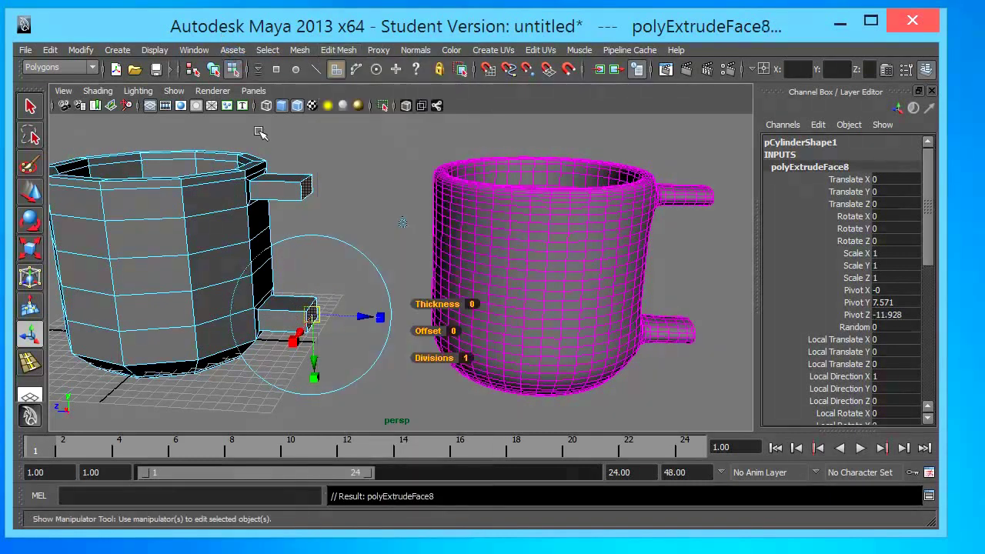
{"action": "left_click_drag", "start_coordinate": [218, 232], "coordinate": [239, 218], "text": "alt"}
{"action": "middle_click_drag", "start_coordinate": [245, 213], "coordinate": [262, 205]}
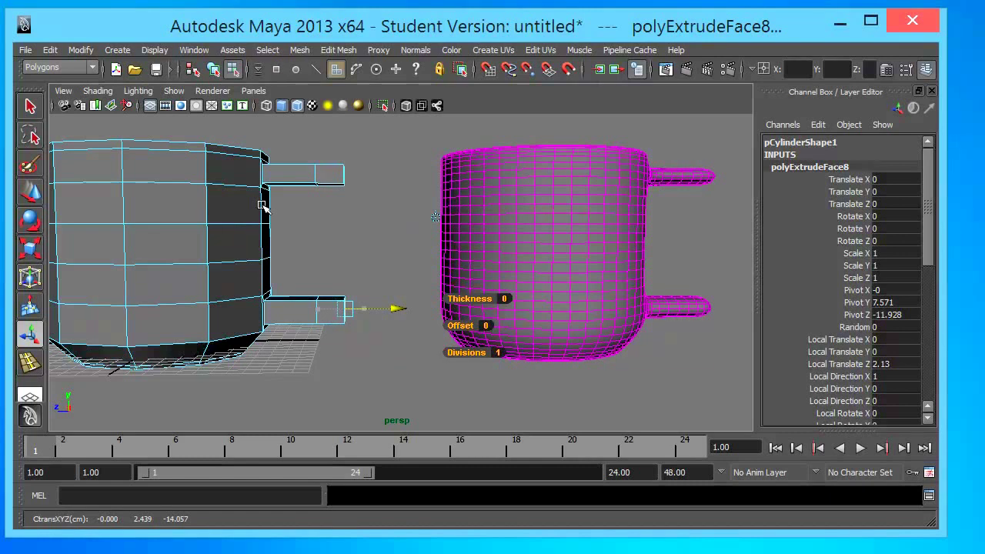
{"action": "mouse_move", "coordinate": [261, 206]}
{"action": "left_mouse_down", "text": "alt"}
{"action": "mouse_move", "coordinate": [237, 147]}
{"action": "mouse_move", "coordinate": [248, 209]}
{"action": "left_mouse_up", "text": "alt"}
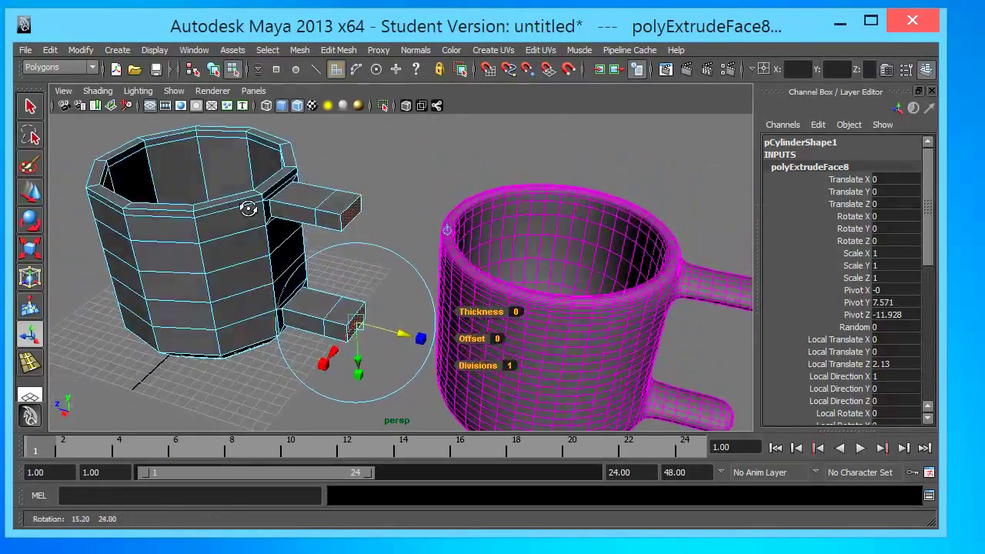
{"action": "mouse_move", "coordinate": [248, 208]}
{"action": "left_mouse_down", "text": "alt"}
{"action": "mouse_move", "coordinate": [245, 195]}
{"action": "mouse_move", "coordinate": [269, 189]}
{"action": "mouse_move", "coordinate": [323, 199]}
{"action": "left_mouse_up", "text": "alt"}
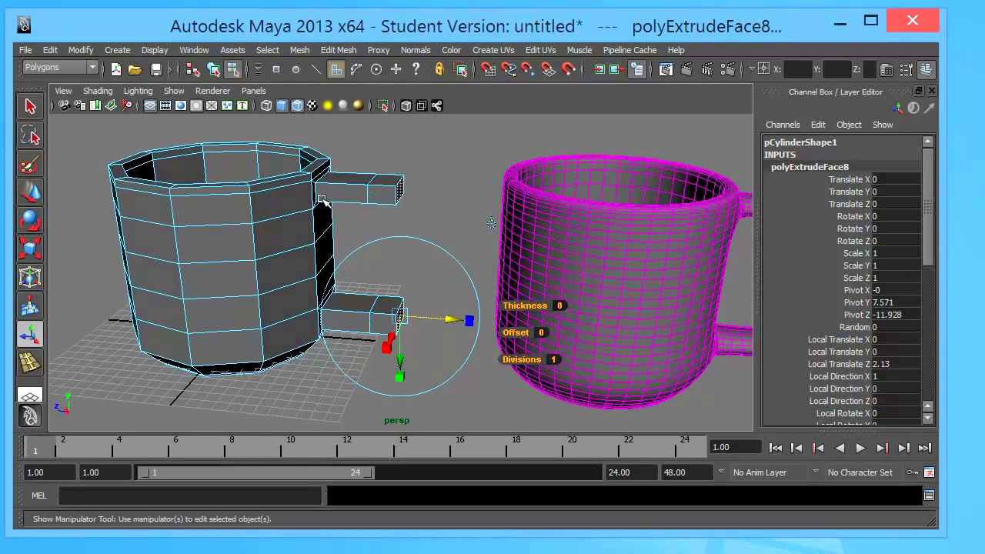
{"action": "key", "text": "space"}
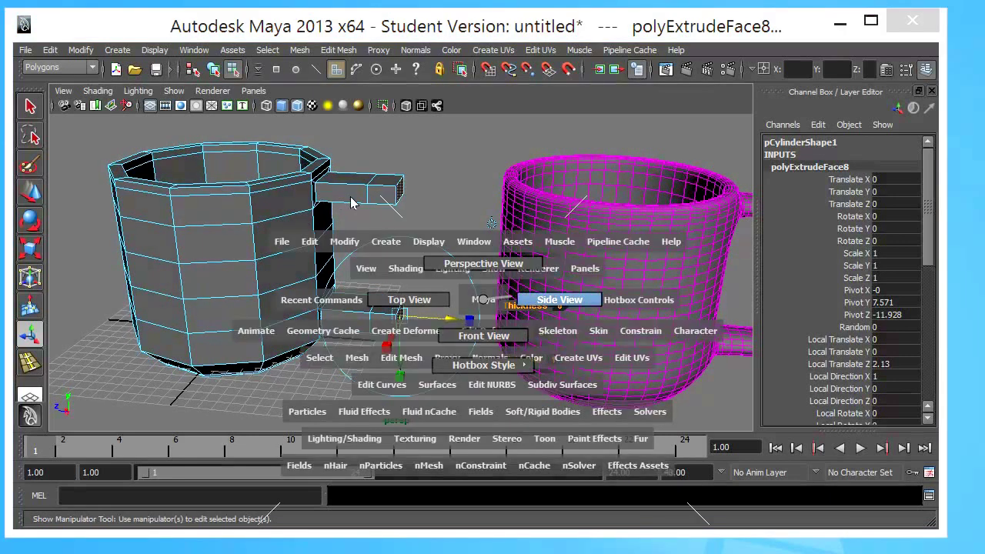
- In the side view, rotate and raise the lower stub's end vertices so its end angles upward
{"action": "left_click_drag", "start_coordinate": [483, 300], "coordinate": [559, 299]}
{"action": "middle_click_drag", "start_coordinate": [405, 157], "coordinate": [272, 226], "text": "alt"}
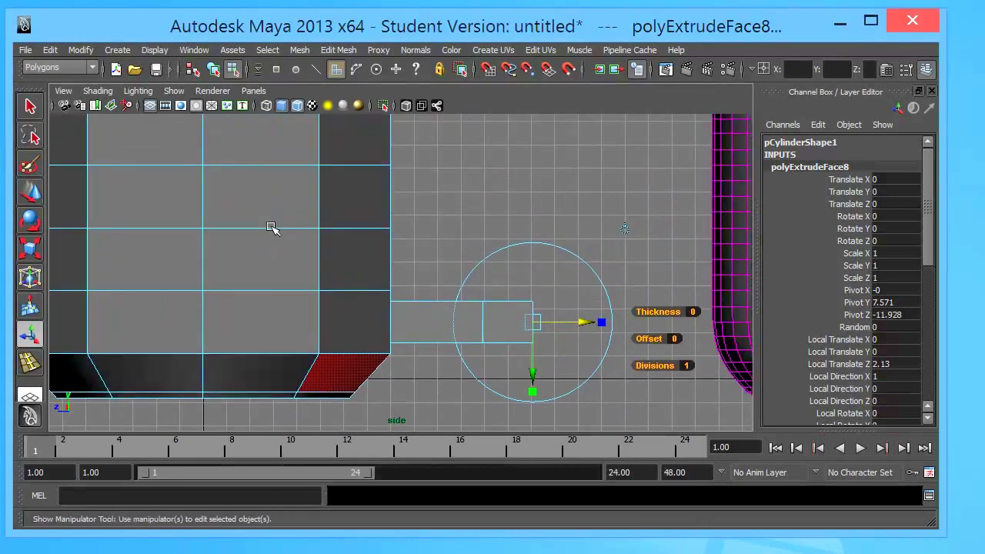
{"action": "scroll", "coordinate": [277, 156], "scroll_direction": "down", "scroll_amount": 2}
{"action": "mouse_move", "coordinate": [277, 156]}
{"action": "middle_mouse_down", "text": "alt"}
{"action": "mouse_move", "coordinate": [306, 180]}
{"action": "mouse_move", "coordinate": [330, 174]}
{"action": "middle_mouse_up", "text": "alt"}
{"action": "scroll", "coordinate": [306, 180], "scroll_direction": "up", "scroll_amount": 2}
{"action": "scroll", "coordinate": [312, 184], "scroll_direction": "up", "scroll_amount": 1}
{"action": "scroll", "coordinate": [307, 187], "scroll_direction": "up", "scroll_amount": 1}
{"action": "scroll", "coordinate": [306, 187], "scroll_direction": "up", "scroll_amount": 1}
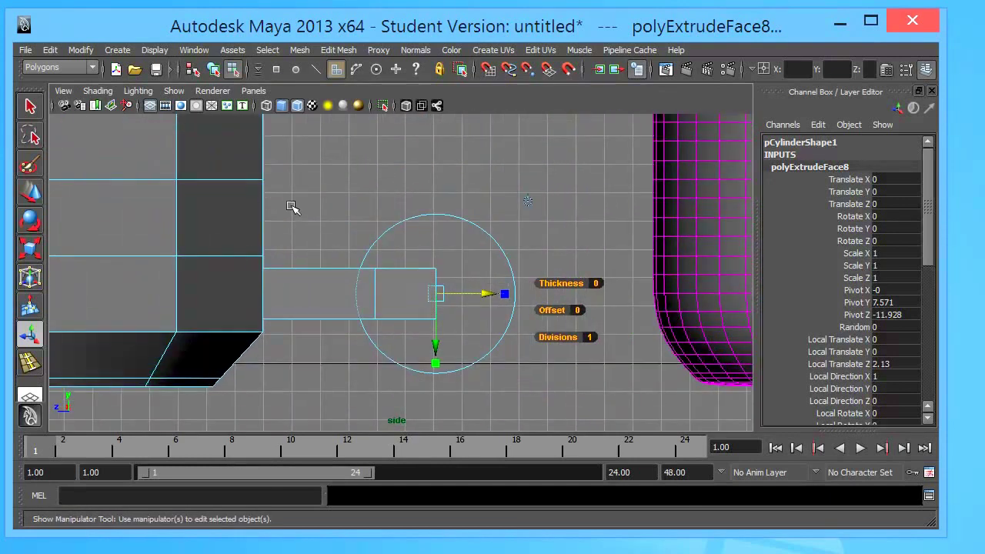
{"action": "right_click_drag", "start_coordinate": [268, 198], "coordinate": [260, 191]}
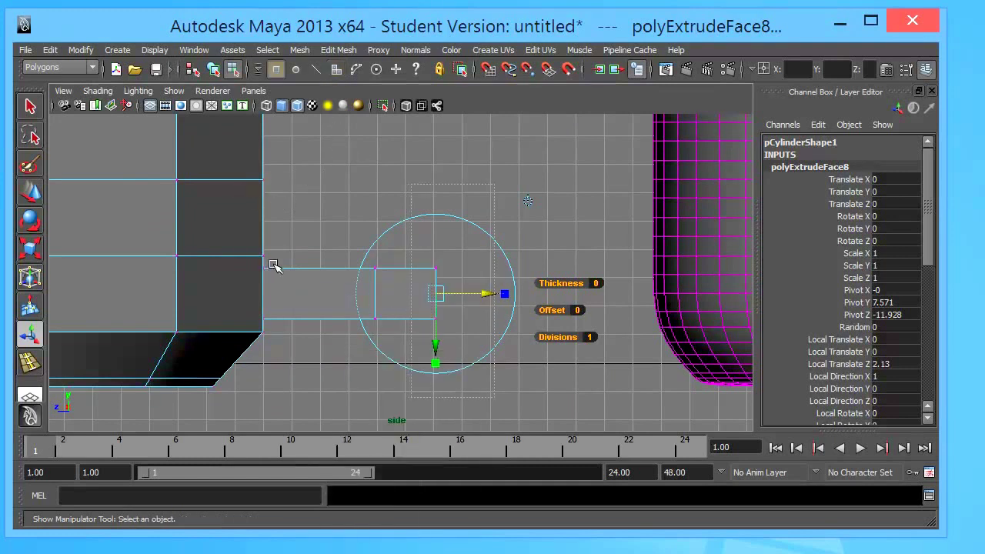
{"action": "left_click_drag", "start_coordinate": [415, 246], "coordinate": [462, 339]}
{"action": "key", "text": "e"}
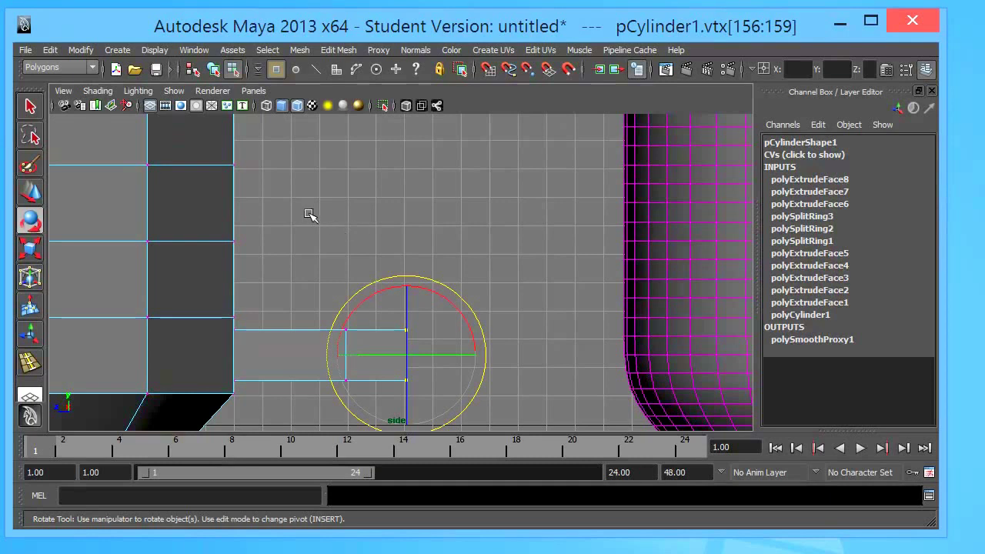
{"action": "middle_click_drag", "start_coordinate": [308, 213], "coordinate": [251, 201]}
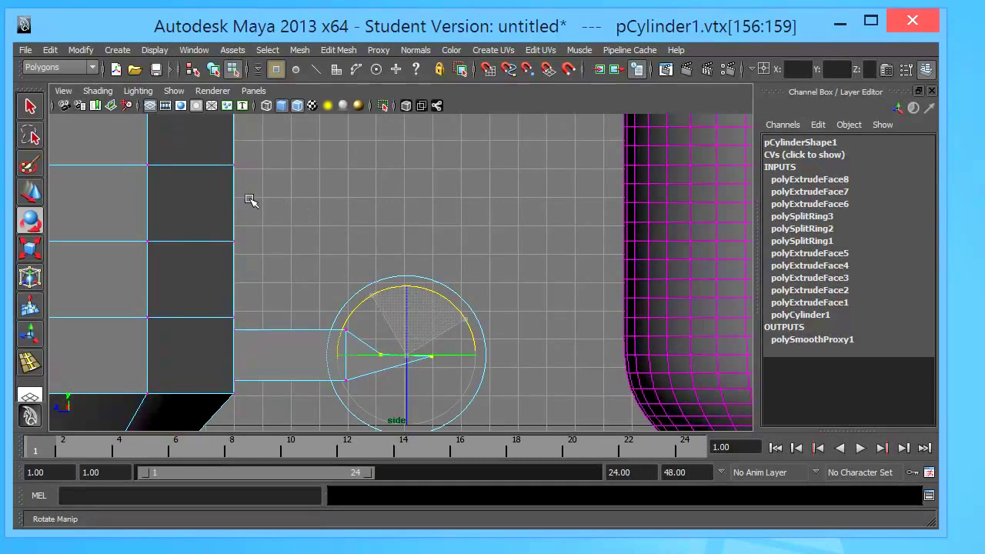
{"action": "key", "text": "w"}
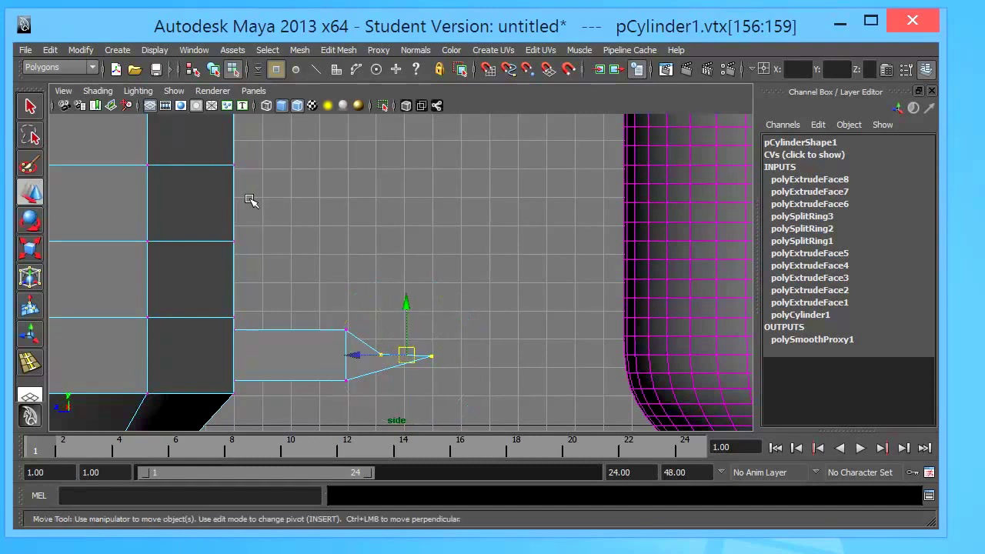
{"action": "middle_click_drag", "start_coordinate": [275, 210], "coordinate": [272, 168]}
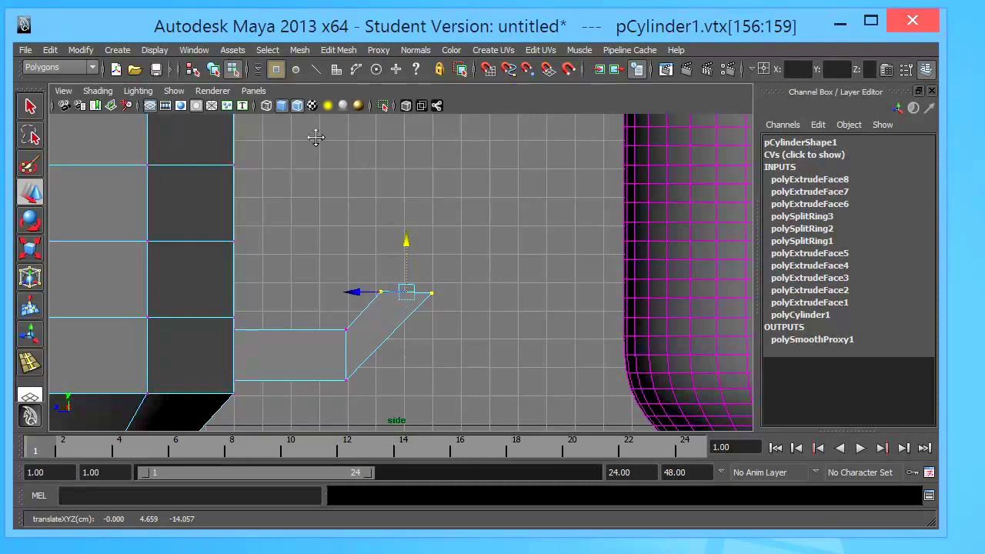
- Rotate the upper stub's end vertices to angle downward and lower them slightly
{"action": "middle_click_drag", "start_coordinate": [315, 137], "coordinate": [327, 188], "text": "alt"}
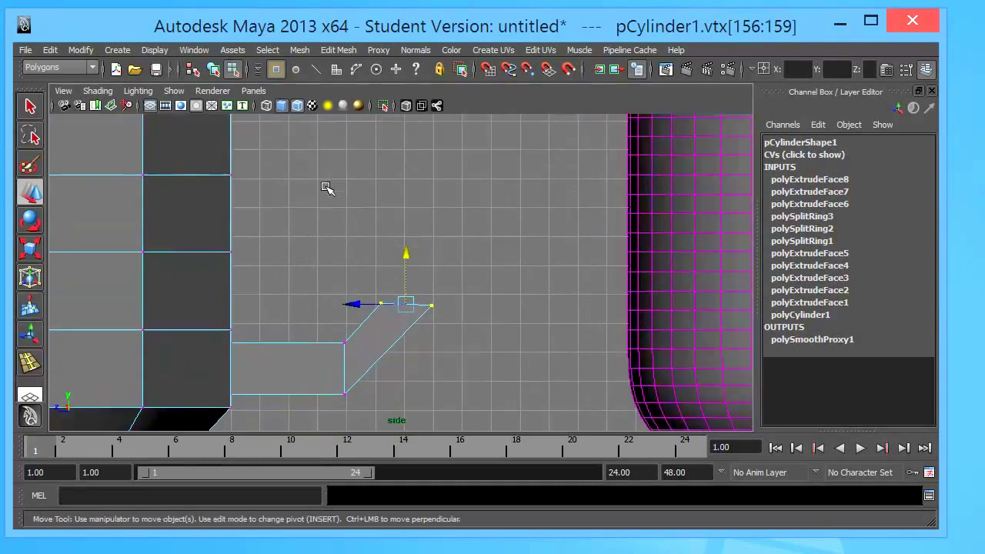
{"action": "scroll", "coordinate": [327, 187], "scroll_direction": "up", "scroll_amount": 3}
{"action": "scroll", "coordinate": [327, 187], "scroll_direction": "up", "scroll_amount": 2}
{"action": "key", "text": "e"}
{"action": "mouse_move", "coordinate": [292, 188]}
{"action": "middle_mouse_down"}
{"action": "mouse_move", "coordinate": [365, 167]}
{"action": "mouse_move", "coordinate": [425, 195]}
{"action": "middle_mouse_up"}
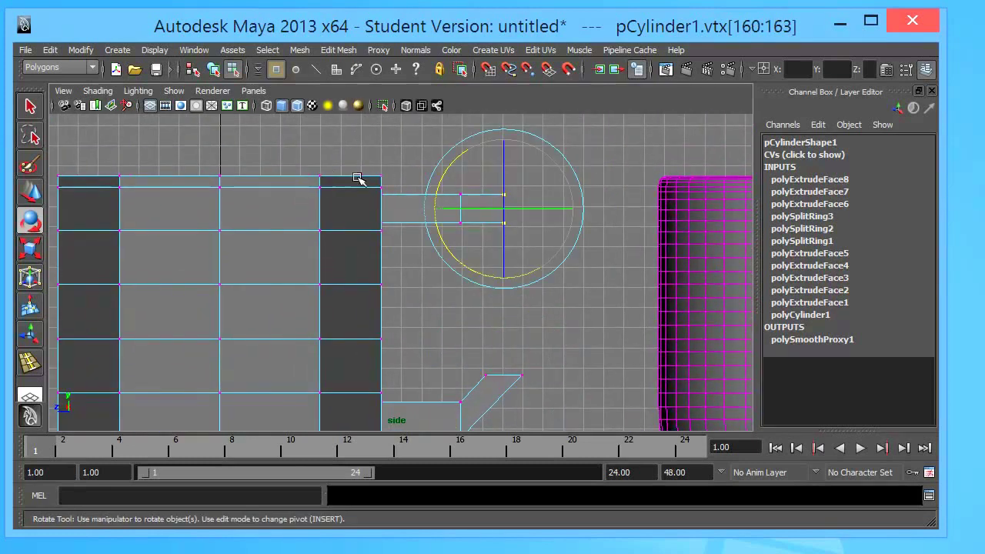
{"action": "middle_click_drag", "start_coordinate": [322, 185], "coordinate": [260, 129]}
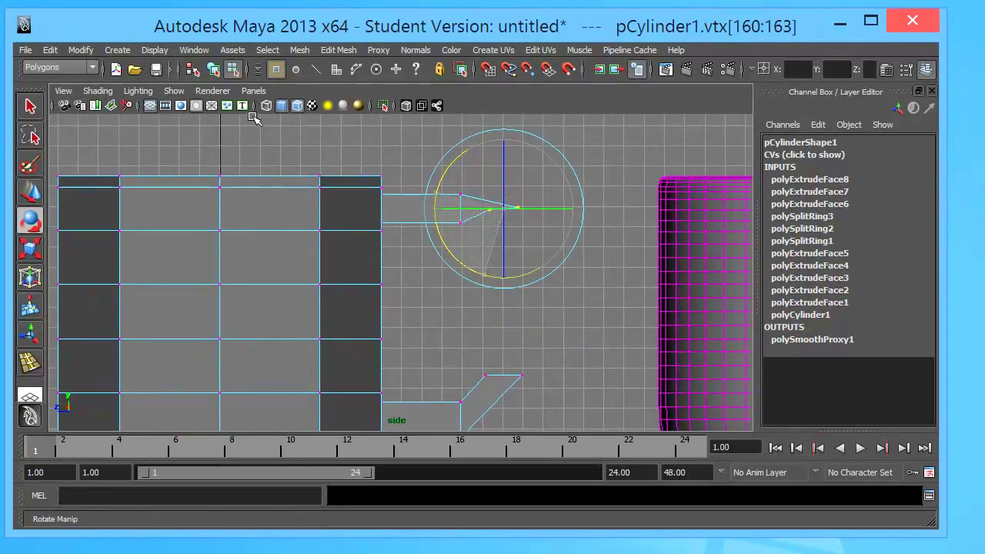
{"action": "key", "text": "w"}
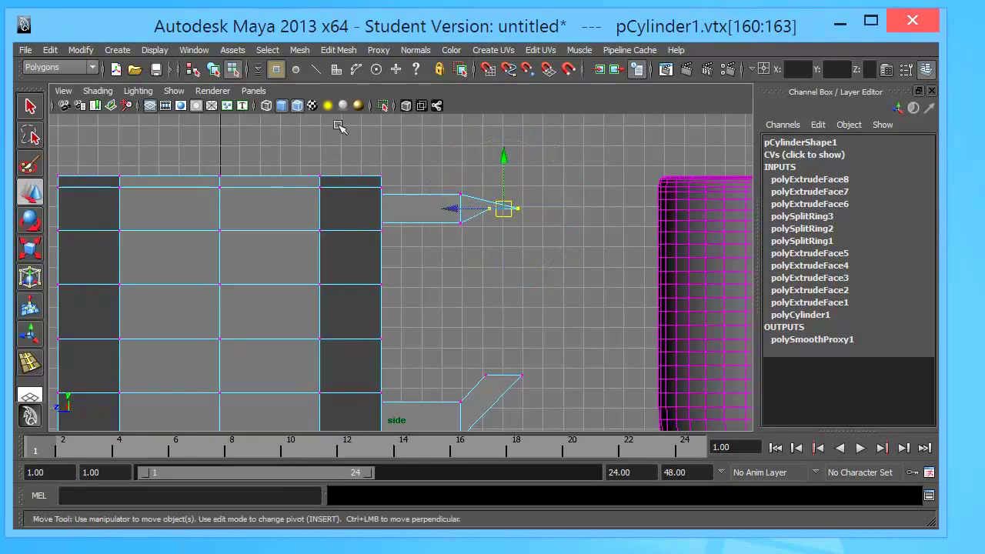
{"action": "middle_click_drag", "start_coordinate": [339, 108], "coordinate": [336, 134]}
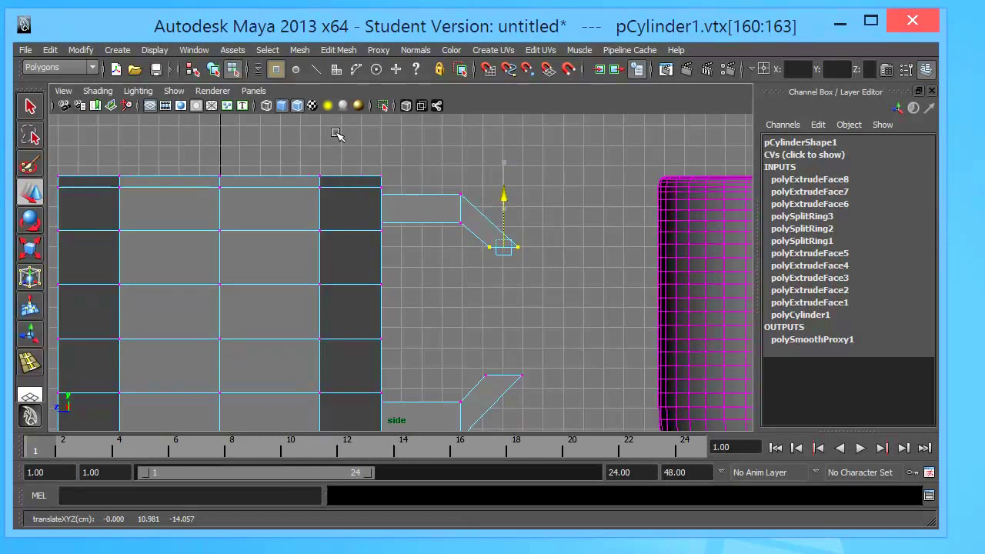
- Return the viewport to the Perspective camera and frame the mug
{"action": "key", "text": "space"}
{"action": "left_click", "coordinate": [403, 175]}
{"action": "mouse_move", "coordinate": [404, 173]}
{"action": "left_mouse_down", "text": "alt"}
{"action": "mouse_move", "coordinate": [387, 219]}
{"action": "mouse_move", "coordinate": [359, 231]}
{"action": "mouse_move", "coordinate": [352, 213]}
{"action": "mouse_move", "coordinate": [395, 205]}
{"action": "mouse_move", "coordinate": [336, 204]}
{"action": "mouse_move", "coordinate": [357, 213]}
{"action": "mouse_move", "coordinate": [338, 246]}
{"action": "mouse_move", "coordinate": [315, 248]}
{"action": "mouse_move", "coordinate": [300, 231]}
{"action": "mouse_move", "coordinate": [326, 231]}
{"action": "mouse_move", "coordinate": [320, 199]}
{"action": "mouse_move", "coordinate": [352, 192]}
{"action": "mouse_move", "coordinate": [321, 200]}
{"action": "mouse_move", "coordinate": [330, 210]}
{"action": "mouse_move", "coordinate": [351, 180]}
{"action": "mouse_move", "coordinate": [365, 198]}
{"action": "mouse_move", "coordinate": [387, 191]}
{"action": "mouse_move", "coordinate": [356, 185]}
{"action": "mouse_move", "coordinate": [355, 199]}
{"action": "mouse_move", "coordinate": [347, 193]}
{"action": "mouse_move", "coordinate": [362, 154]}
{"action": "mouse_move", "coordinate": [345, 182]}
{"action": "mouse_move", "coordinate": [337, 157]}
{"action": "left_mouse_up", "text": "alt"}
{"action": "scroll", "coordinate": [306, 228], "scroll_direction": "up", "scroll_amount": 3}
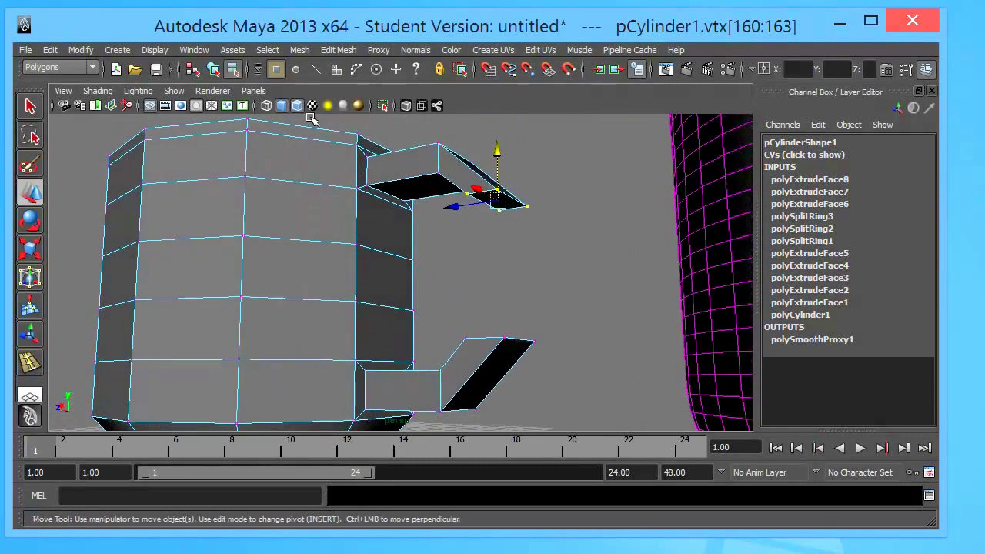
- In face mode, remove the lower handle stub's end face
{"action": "right_click", "coordinate": [466, 176]}
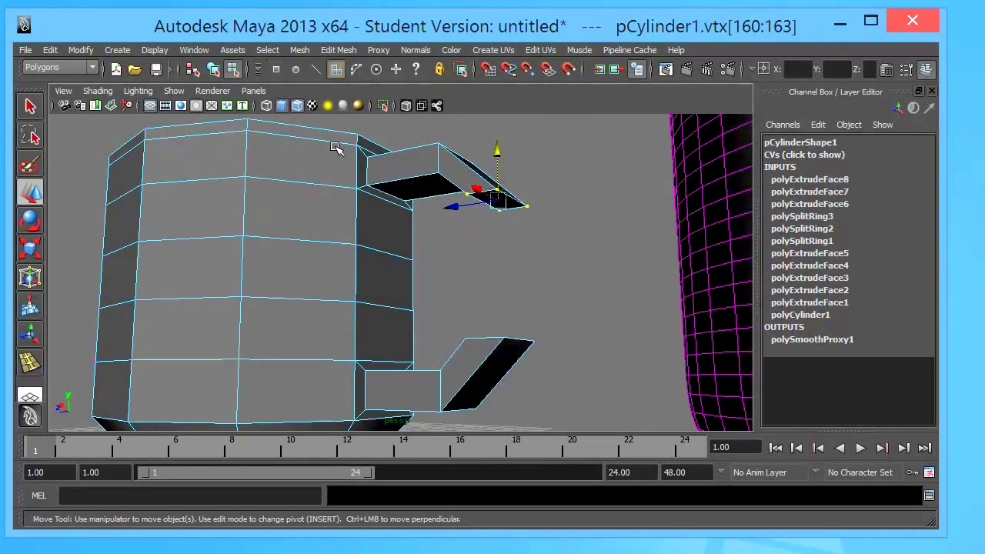
{"action": "left_click", "coordinate": [338, 146]}
{"action": "mouse_move", "coordinate": [347, 189]}
{"action": "left_mouse_down", "text": "alt"}
{"action": "mouse_move", "coordinate": [341, 241]}
{"action": "mouse_move", "coordinate": [351, 193]}
{"action": "mouse_move", "coordinate": [330, 158]}
{"action": "mouse_move", "coordinate": [359, 202]}
{"action": "mouse_move", "coordinate": [350, 223]}
{"action": "left_mouse_up", "text": "alt"}
{"action": "left_click", "coordinate": [501, 363]}
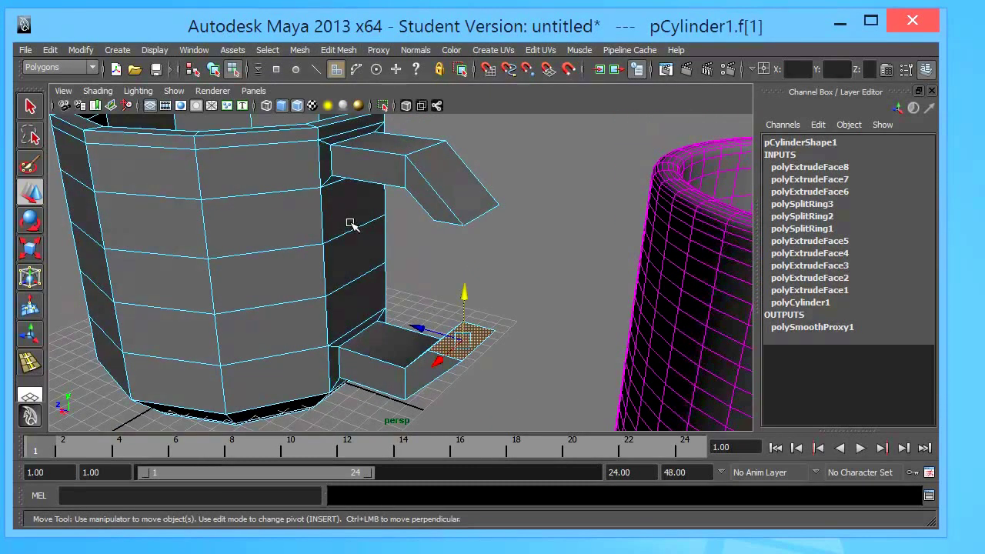
{"action": "key", "text": "ctrl+z"}
- Extrude the upper stub's end face down 6.266 units toward the lower stub
{"action": "mouse_move", "coordinate": [330, 218]}
{"action": "left_mouse_down", "text": "alt"}
{"action": "mouse_move", "coordinate": [334, 149]}
{"action": "mouse_move", "coordinate": [323, 131]}
{"action": "left_mouse_up", "text": "alt"}
{"action": "left_click", "coordinate": [462, 171]}
{"action": "left_click_drag", "start_coordinate": [462, 171], "coordinate": [345, 194], "text": "alt"}
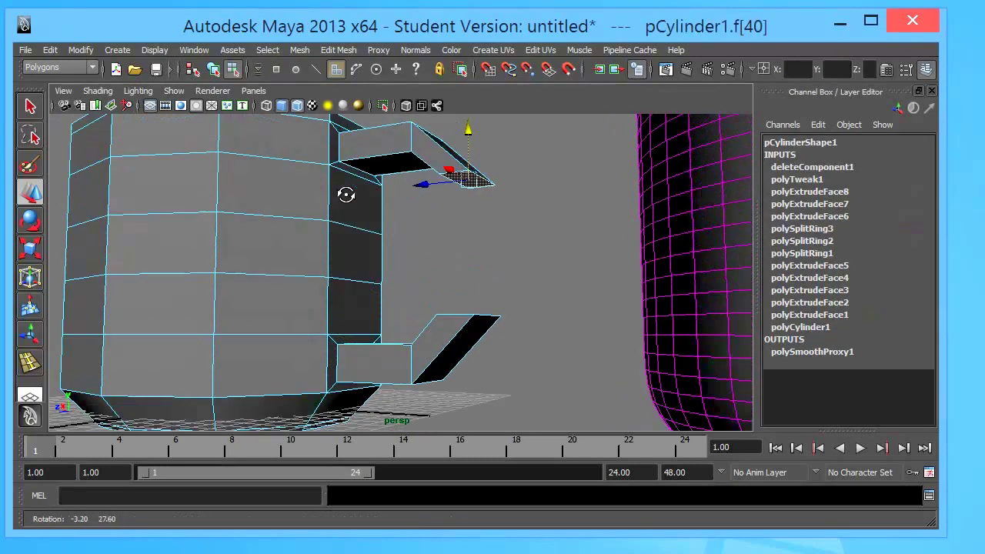
{"action": "left_click", "coordinate": [338, 49]}
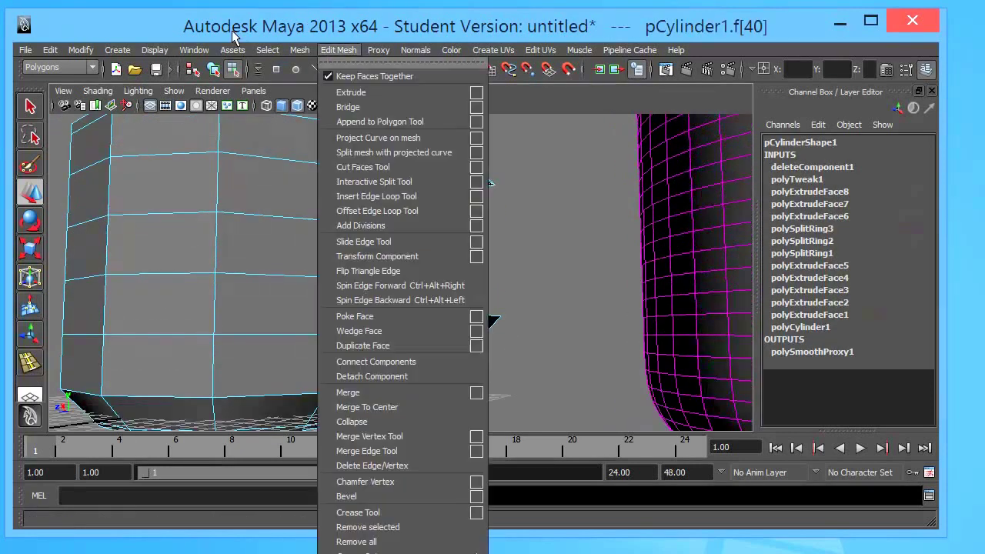
{"action": "left_click", "coordinate": [346, 89]}
{"action": "left_click_drag", "start_coordinate": [311, 134], "coordinate": [343, 162], "text": "alt"}
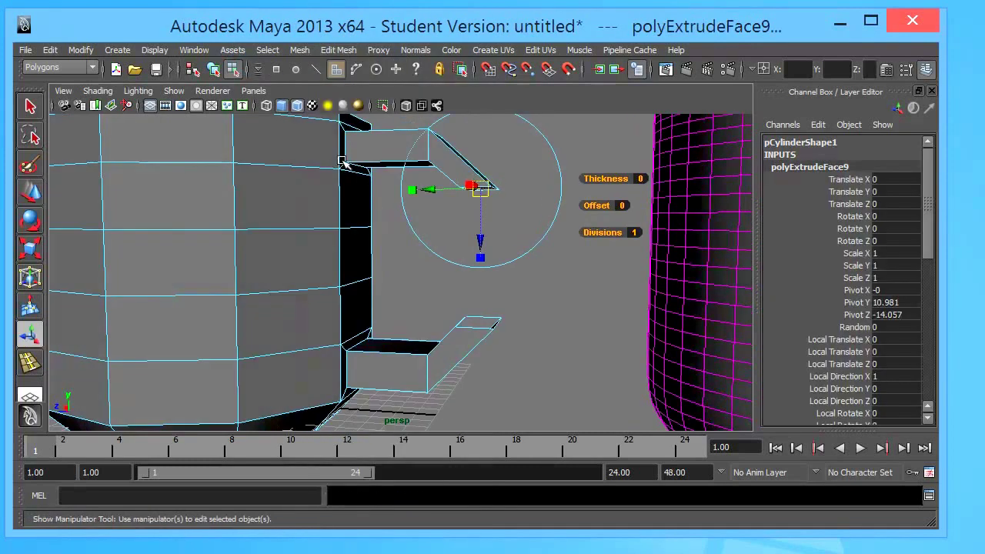
{"action": "left_click", "coordinate": [326, 183]}
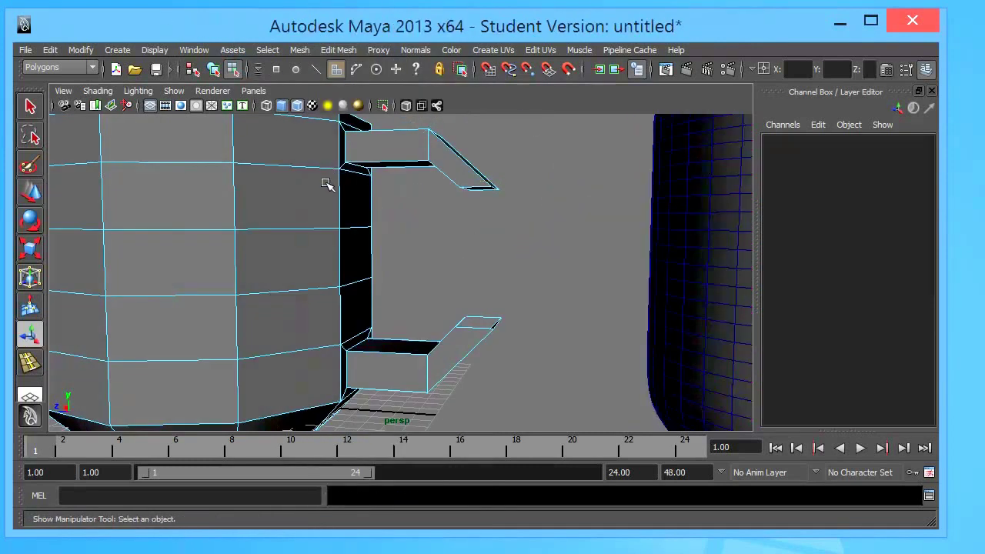
{"action": "key", "text": "ctrl+z"}
{"action": "middle_click_drag", "start_coordinate": [320, 162], "coordinate": [338, 250]}
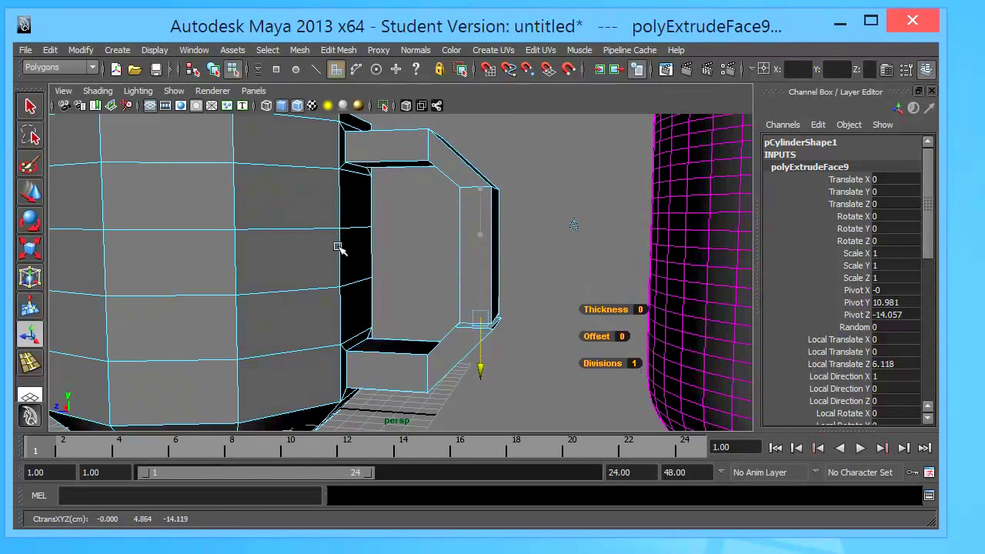
- Delete the extruded end face and switch the cup to vertex selection
{"action": "key", "text": "t"}
{"action": "left_click_drag", "start_coordinate": [365, 220], "coordinate": [370, 193], "text": "alt"}
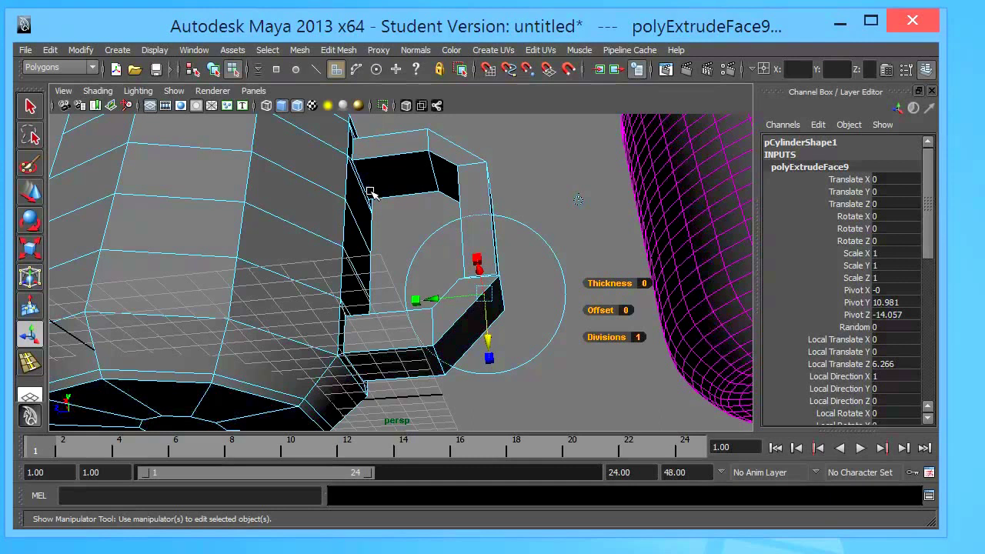
{"action": "key", "text": "Delete"}
{"action": "mouse_move", "coordinate": [328, 165]}
{"action": "left_mouse_down", "text": "alt"}
{"action": "mouse_move", "coordinate": [312, 200]}
{"action": "mouse_move", "coordinate": [345, 231]}
{"action": "mouse_move", "coordinate": [303, 193]}
{"action": "mouse_move", "coordinate": [279, 222]}
{"action": "left_mouse_up", "text": "alt"}
{"action": "mouse_move", "coordinate": [279, 223]}
{"action": "right_mouse_down", "text": "alt"}
{"action": "mouse_move", "coordinate": [301, 211]}
{"action": "mouse_move", "coordinate": [328, 216]}
{"action": "right_mouse_up", "text": "alt"}
{"action": "mouse_move", "coordinate": [328, 216]}
{"action": "left_mouse_down", "text": "alt"}
{"action": "mouse_move", "coordinate": [392, 193]}
{"action": "mouse_move", "coordinate": [380, 211]}
{"action": "mouse_move", "coordinate": [345, 200]}
{"action": "left_mouse_up", "text": "alt"}
{"action": "right_click_drag", "start_coordinate": [334, 159], "coordinate": [293, 158]}
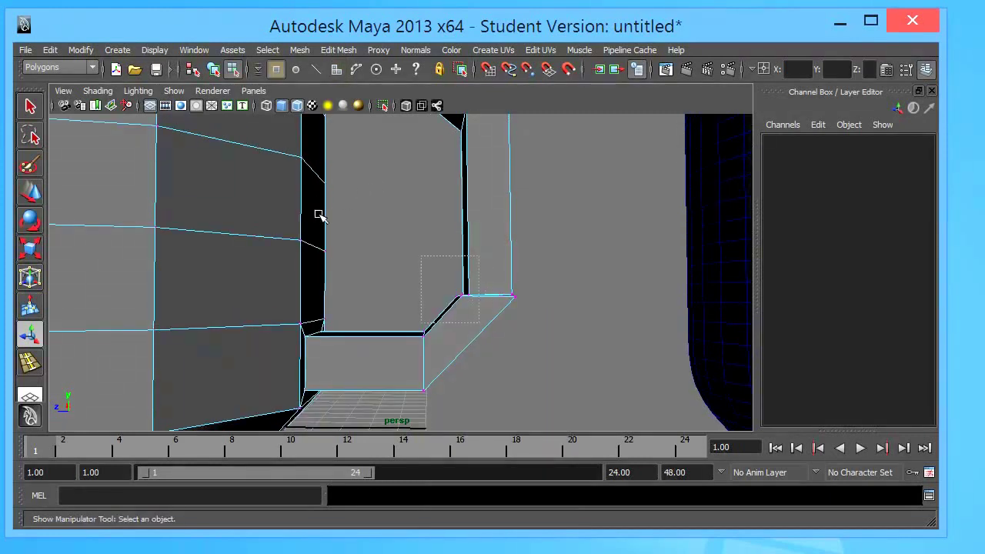
- Merge the first pair of gap vertices with a 0.3 threshold
{"action": "mouse_move", "coordinate": [325, 213]}
{"action": "left_mouse_down", "text": "alt"}
{"action": "mouse_move", "coordinate": [380, 235]}
{"action": "mouse_move", "coordinate": [361, 246]}
{"action": "mouse_move", "coordinate": [334, 232]}
{"action": "left_mouse_up", "text": "alt"}
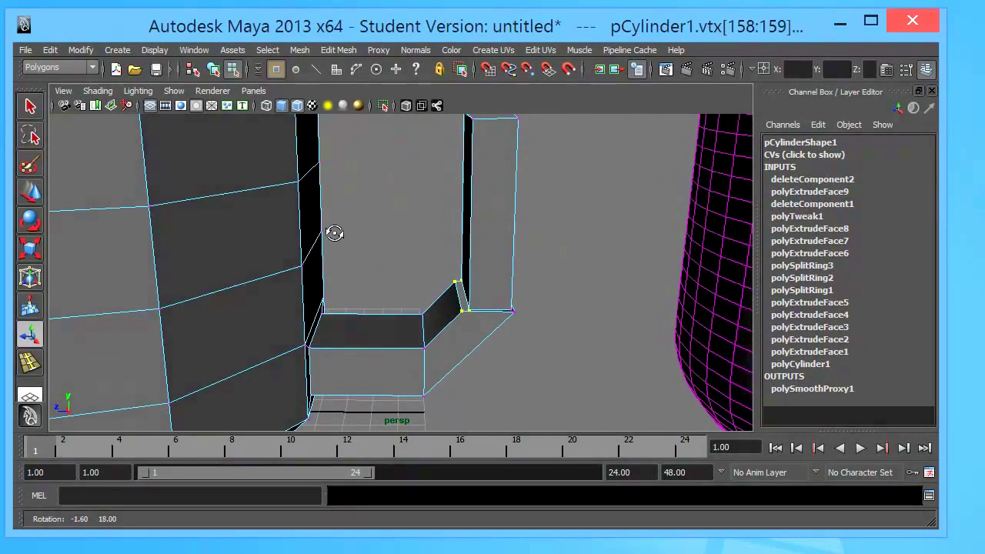
{"action": "left_click", "coordinate": [339, 49]}
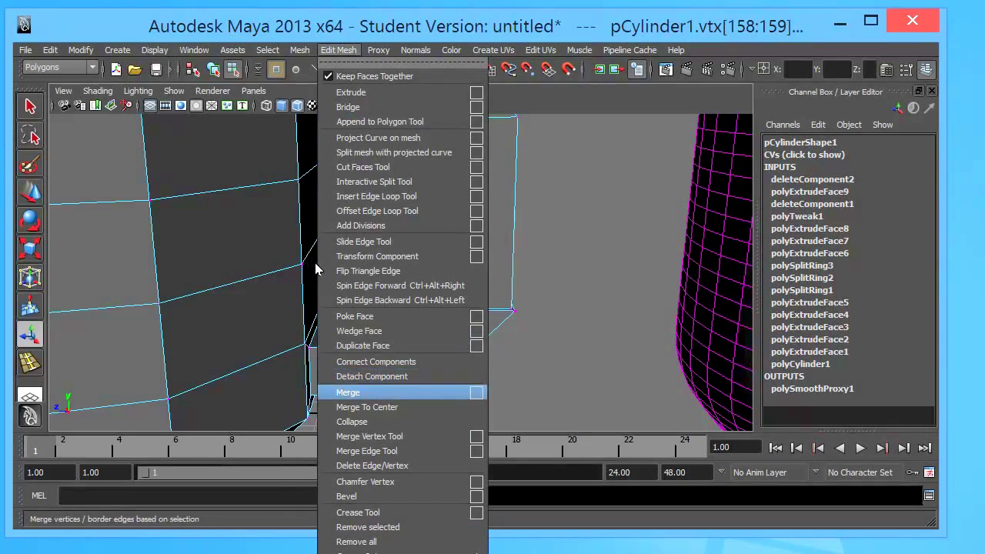
{"action": "key", "text": "Return"}
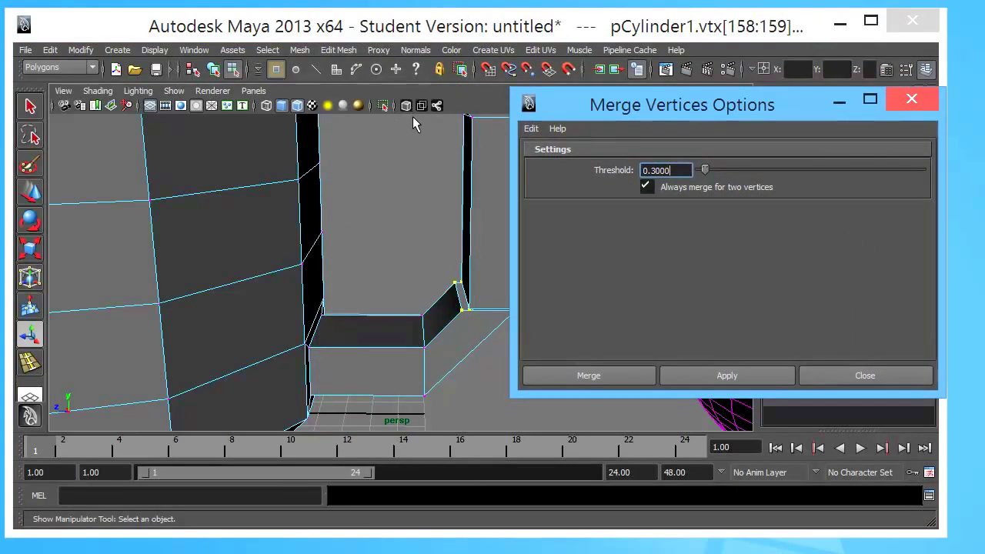
{"action": "mouse_move", "coordinate": [241, 220]}
{"action": "left_mouse_down", "text": "alt"}
{"action": "mouse_move", "coordinate": [296, 184]}
{"action": "mouse_move", "coordinate": [286, 205]}
{"action": "mouse_move", "coordinate": [363, 147]}
{"action": "left_mouse_up", "text": "alt"}
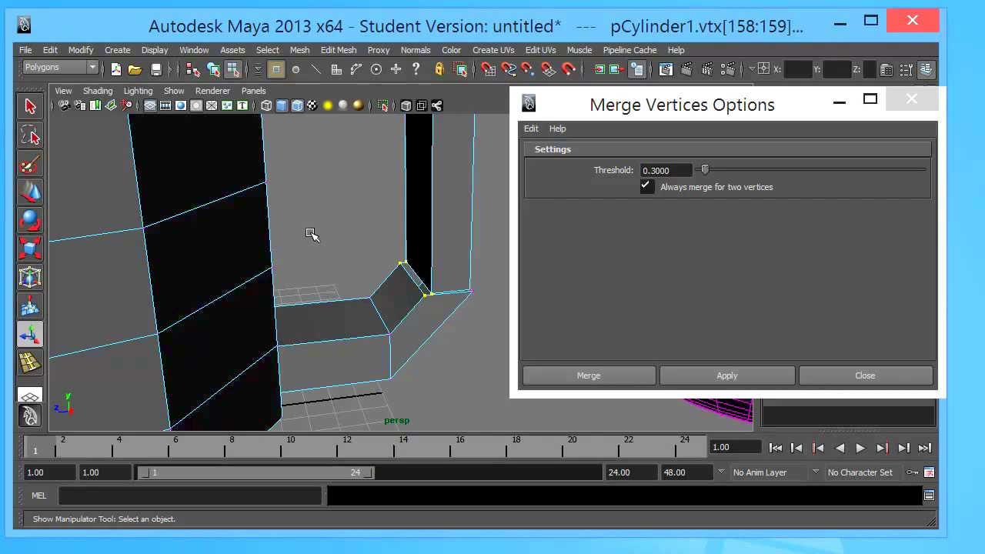
{"action": "scroll", "coordinate": [269, 235], "scroll_direction": "up", "scroll_amount": 2}
{"action": "scroll", "coordinate": [300, 181], "scroll_direction": "up", "scroll_amount": 1}
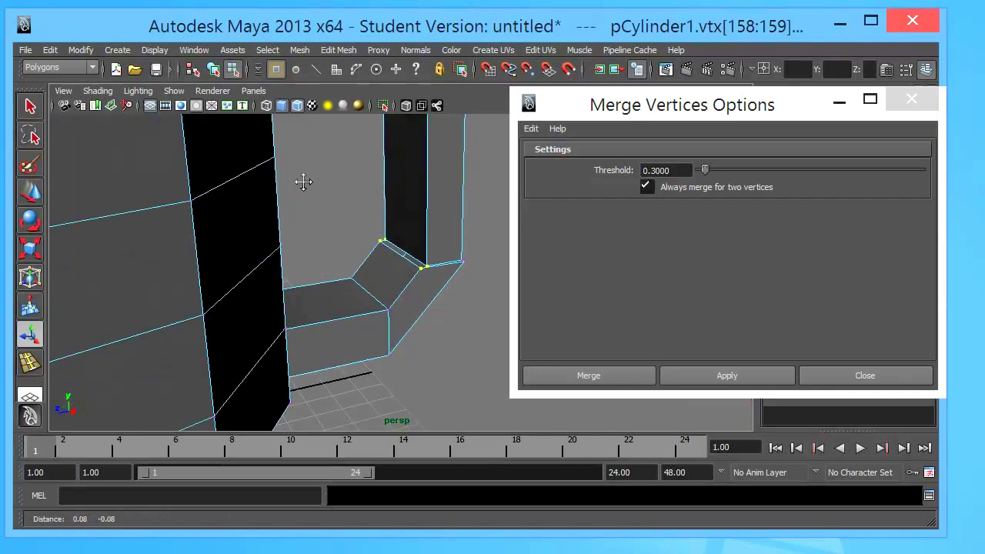
{"action": "scroll", "coordinate": [284, 211], "scroll_direction": "up", "scroll_amount": 2}
{"action": "scroll", "coordinate": [272, 232], "scroll_direction": "up", "scroll_amount": 1}
{"action": "scroll", "coordinate": [273, 230], "scroll_direction": "up", "scroll_amount": 2}
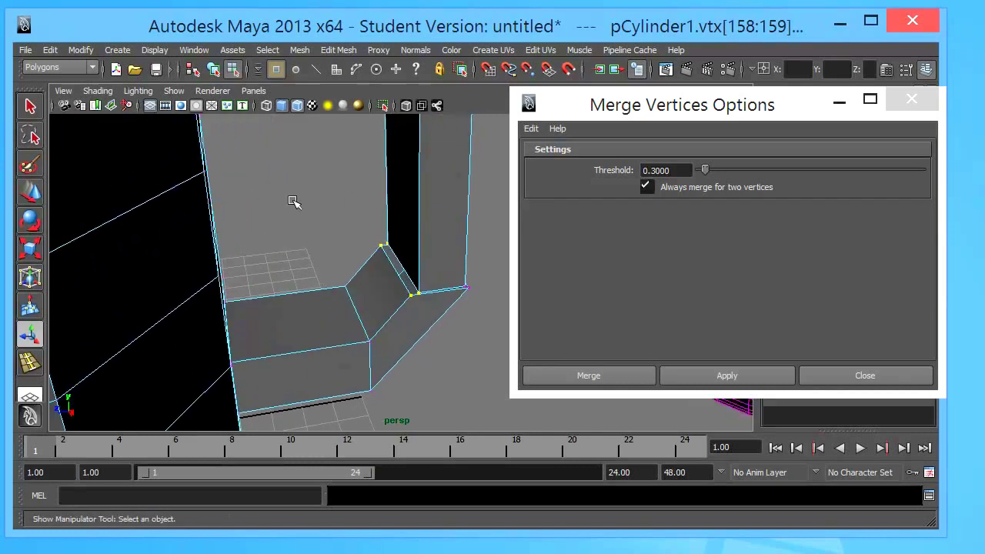
{"action": "left_click", "coordinate": [728, 376]}
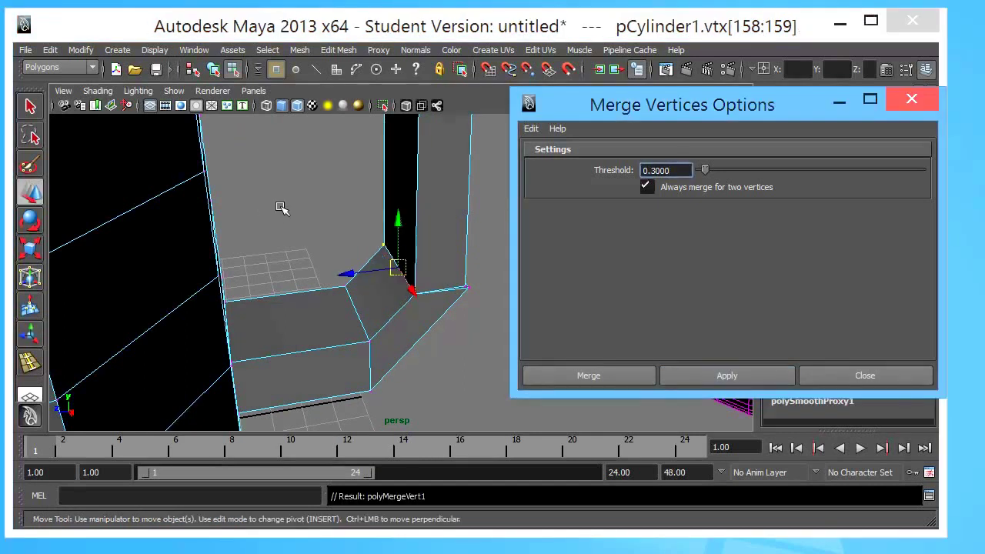
- Merge the second vertex pair to close the handle loop and close Merge options
{"action": "left_click_drag", "start_coordinate": [281, 209], "coordinate": [272, 177], "text": "alt"}
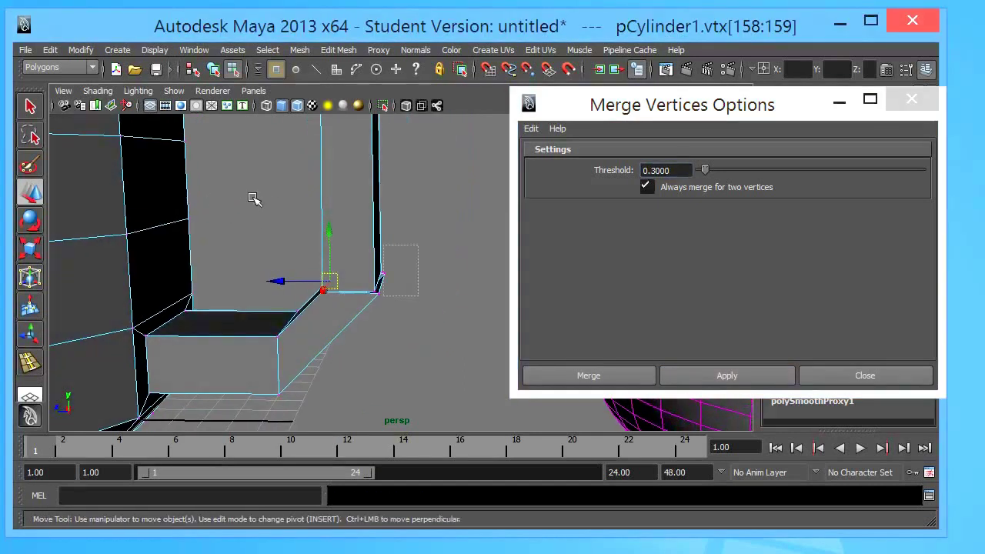
{"action": "left_click_drag", "start_coordinate": [418, 245], "coordinate": [377, 296]}
{"action": "key", "text": "g"}
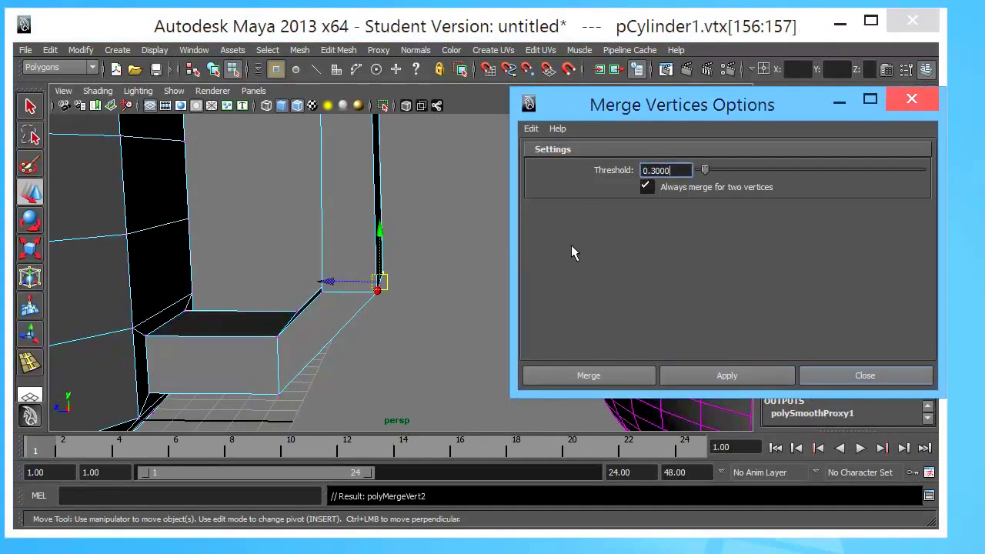
{"action": "left_click", "coordinate": [330, 222]}
{"action": "mouse_move", "coordinate": [330, 222]}
{"action": "left_mouse_down", "text": "alt"}
{"action": "mouse_move", "coordinate": [363, 208]}
{"action": "mouse_move", "coordinate": [247, 230]}
{"action": "mouse_move", "coordinate": [213, 220]}
{"action": "mouse_move", "coordinate": [352, 203]}
{"action": "mouse_move", "coordinate": [435, 227]}
{"action": "mouse_move", "coordinate": [428, 165]}
{"action": "mouse_move", "coordinate": [435, 215]}
{"action": "mouse_move", "coordinate": [426, 219]}
{"action": "left_mouse_up", "text": "alt"}
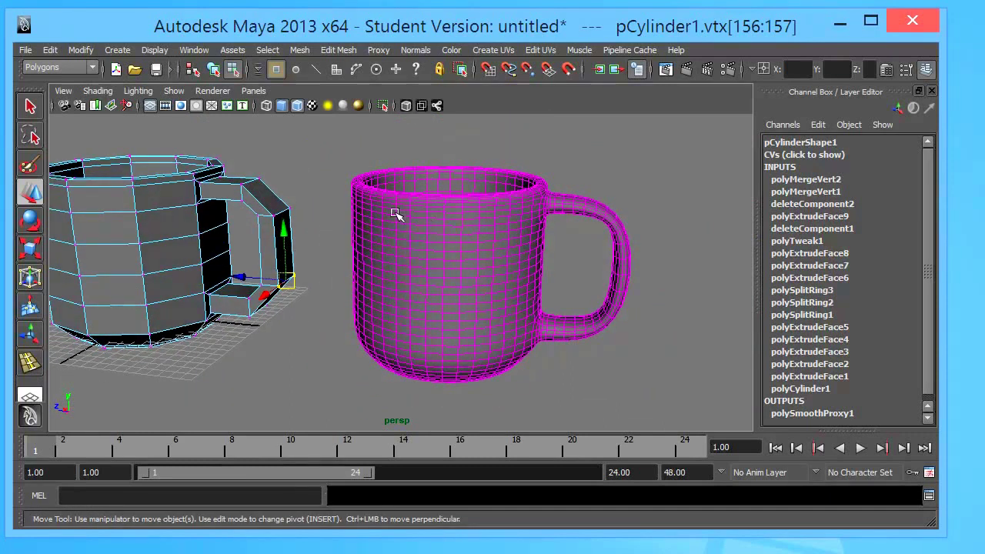
- From a side view, raise the selected handle vertices and slide the lower ones toward the cup
{"action": "left_click_drag", "start_coordinate": [208, 218], "coordinate": [280, 203], "text": "alt"}
{"action": "mouse_move", "coordinate": [225, 220]}
{"action": "right_mouse_down", "text": "alt"}
{"action": "mouse_move", "coordinate": [247, 208]}
{"action": "mouse_move", "coordinate": [303, 204]}
{"action": "mouse_move", "coordinate": [306, 215]}
{"action": "right_mouse_up", "text": "alt"}
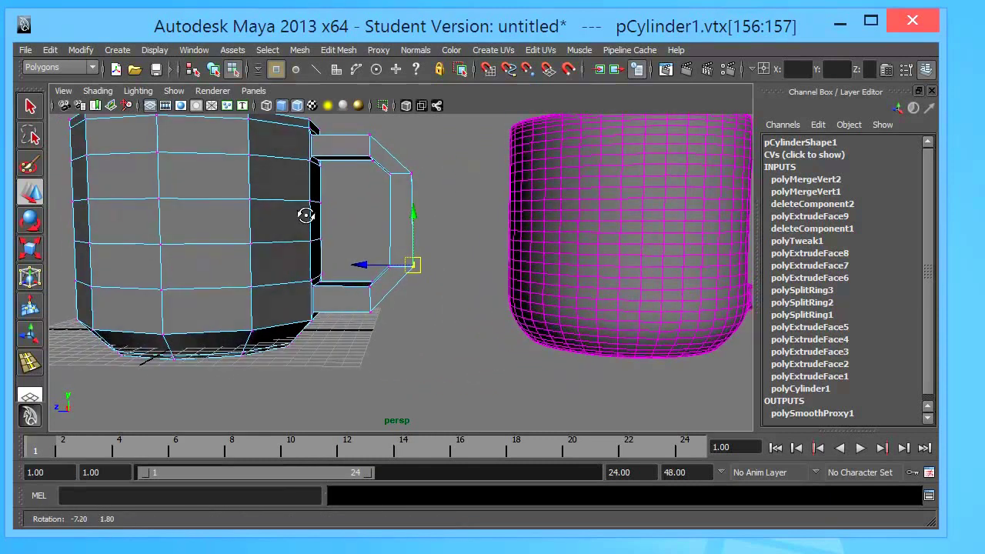
{"action": "mouse_move", "coordinate": [292, 215]}
{"action": "left_mouse_down", "text": "alt"}
{"action": "mouse_move", "coordinate": [311, 199]}
{"action": "mouse_move", "coordinate": [298, 195]}
{"action": "left_mouse_up", "text": "alt"}
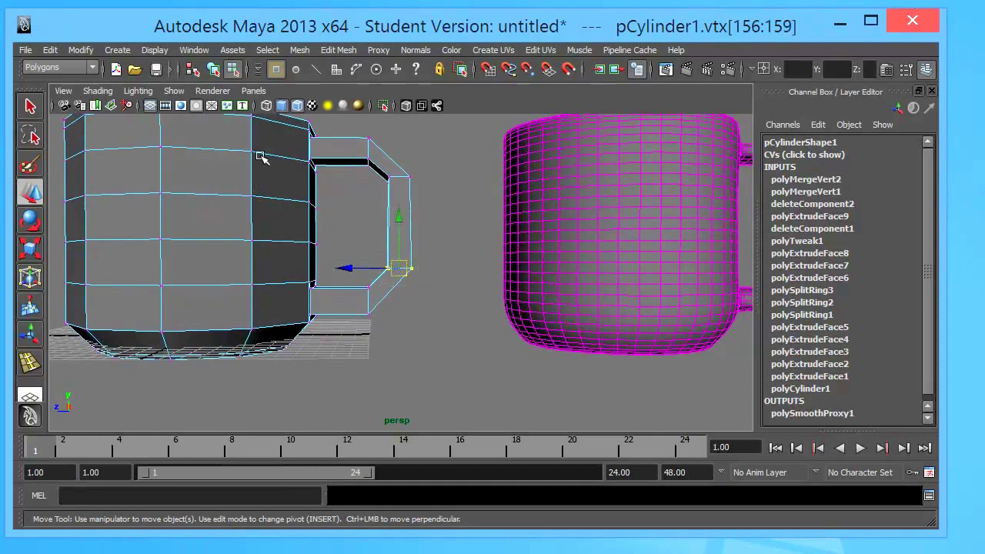
{"action": "middle_click_drag", "start_coordinate": [269, 145], "coordinate": [269, 130]}
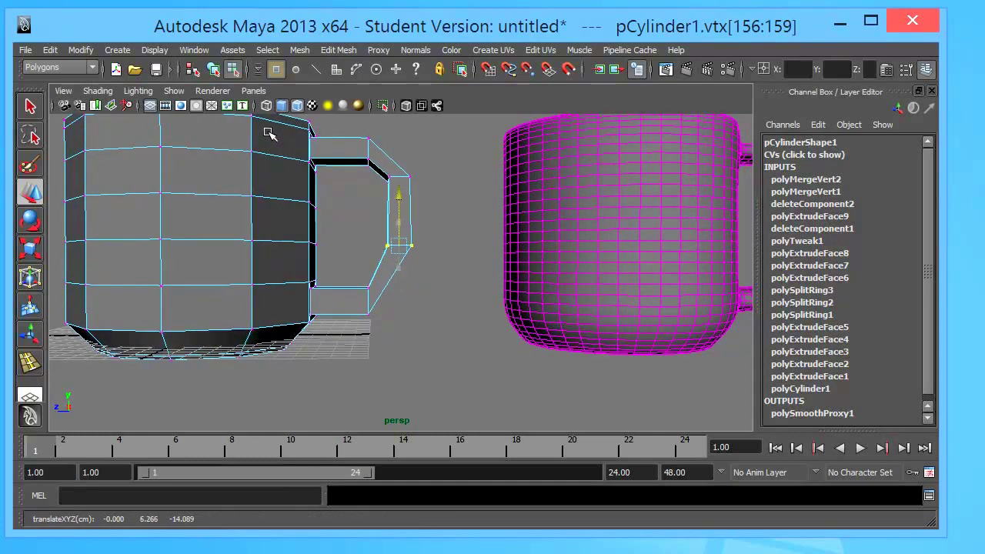
{"action": "key", "text": "Down"}
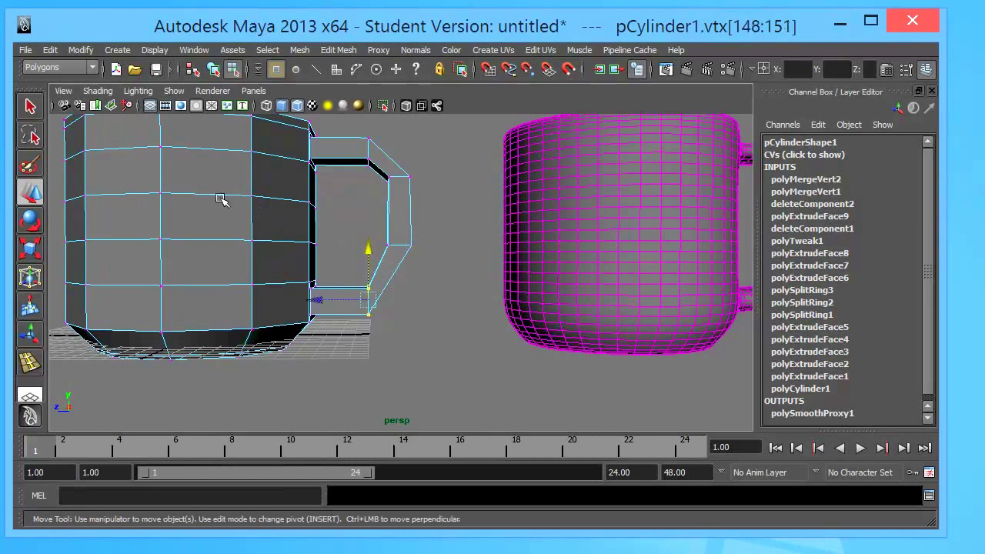
{"action": "middle_click_drag", "start_coordinate": [214, 200], "coordinate": [202, 202]}
- Zoom in on the low-poly mug and lower the selected handle vertices slightly
{"action": "mouse_move", "coordinate": [357, 179]}
{"action": "left_mouse_down", "text": "alt"}
{"action": "mouse_move", "coordinate": [228, 121]}
{"action": "mouse_move", "coordinate": [303, 200]}
{"action": "mouse_move", "coordinate": [266, 200]}
{"action": "mouse_move", "coordinate": [270, 191]}
{"action": "left_mouse_up", "text": "alt"}
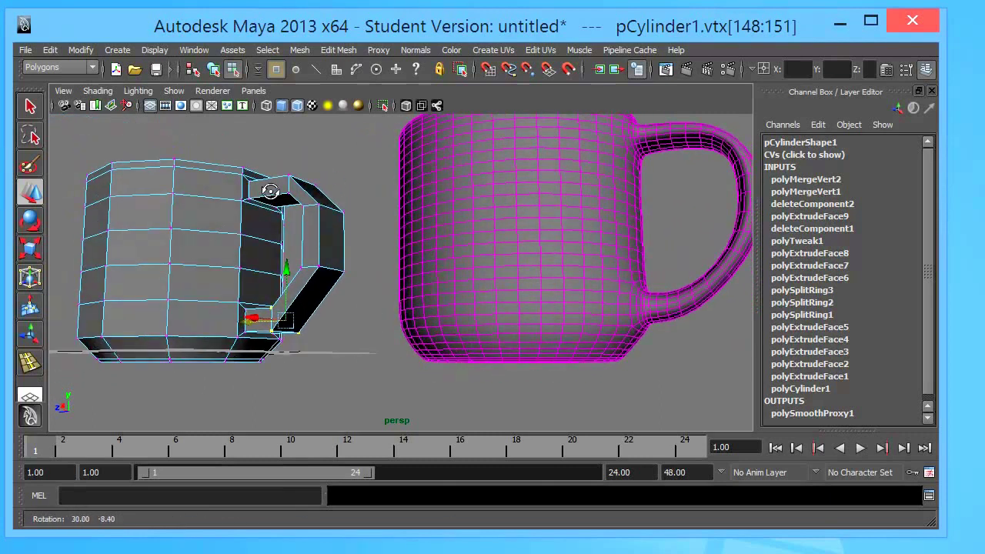
{"action": "right_click_drag", "start_coordinate": [270, 191], "coordinate": [308, 213], "text": "alt"}
{"action": "left_click_drag", "start_coordinate": [308, 213], "coordinate": [266, 197], "text": "alt"}
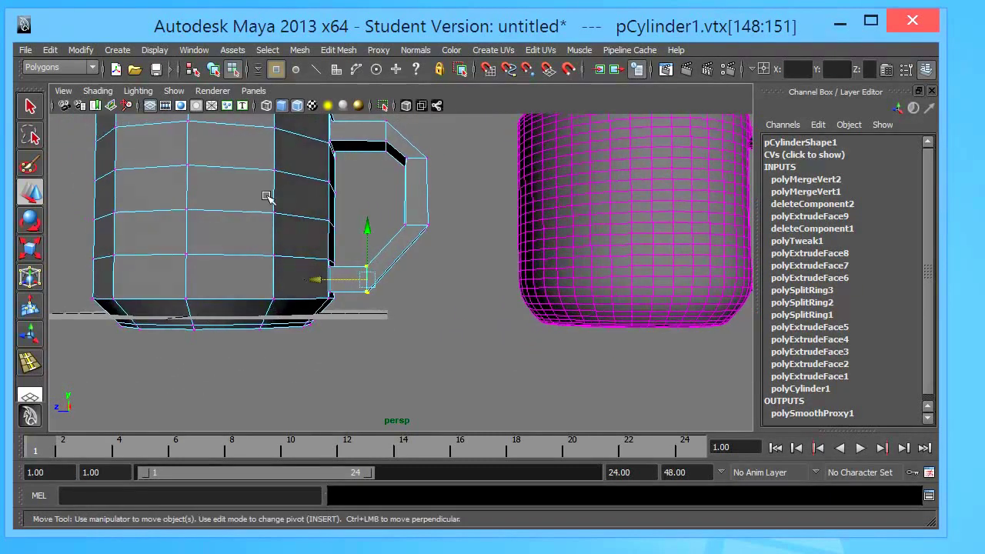
{"action": "scroll", "coordinate": [266, 197], "scroll_direction": "up", "scroll_amount": 3}
{"action": "scroll", "coordinate": [231, 179], "scroll_direction": "up", "scroll_amount": 2}
{"action": "middle_click_drag", "start_coordinate": [236, 157], "coordinate": [235, 169]}
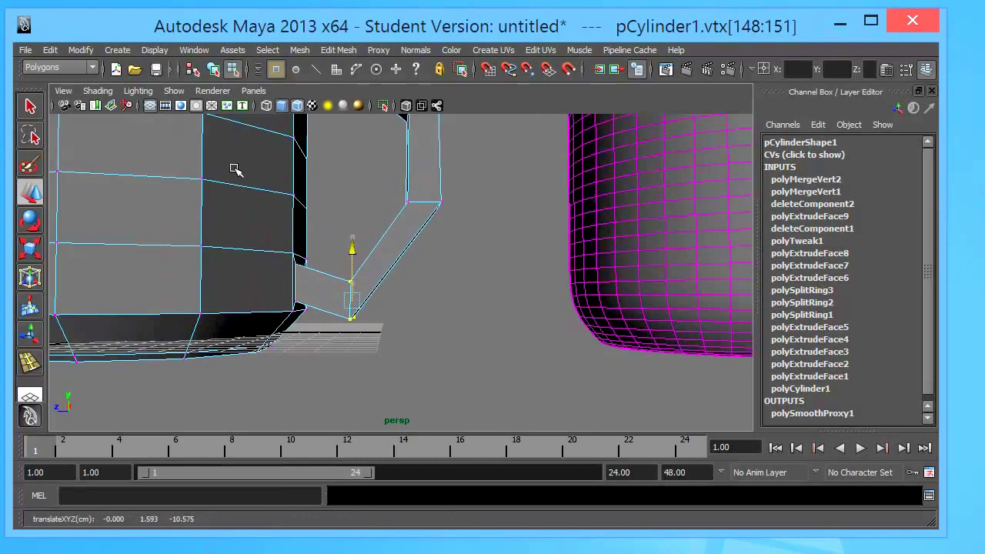
{"action": "scroll", "coordinate": [334, 165], "scroll_direction": "down", "scroll_amount": 4}
- Select the handle-top vertices, raise them and bend them back toward the cup rim
{"action": "mouse_move", "coordinate": [297, 187]}
{"action": "left_mouse_down", "text": "alt"}
{"action": "mouse_move", "coordinate": [270, 202]}
{"action": "mouse_move", "coordinate": [260, 230]}
{"action": "left_mouse_up", "text": "alt"}
{"action": "mouse_move", "coordinate": [259, 230]}
{"action": "right_mouse_down", "text": "alt"}
{"action": "mouse_move", "coordinate": [345, 247]}
{"action": "mouse_move", "coordinate": [315, 214]}
{"action": "right_mouse_up", "text": "alt"}
{"action": "left_click_drag", "start_coordinate": [315, 213], "coordinate": [303, 197], "text": "alt"}
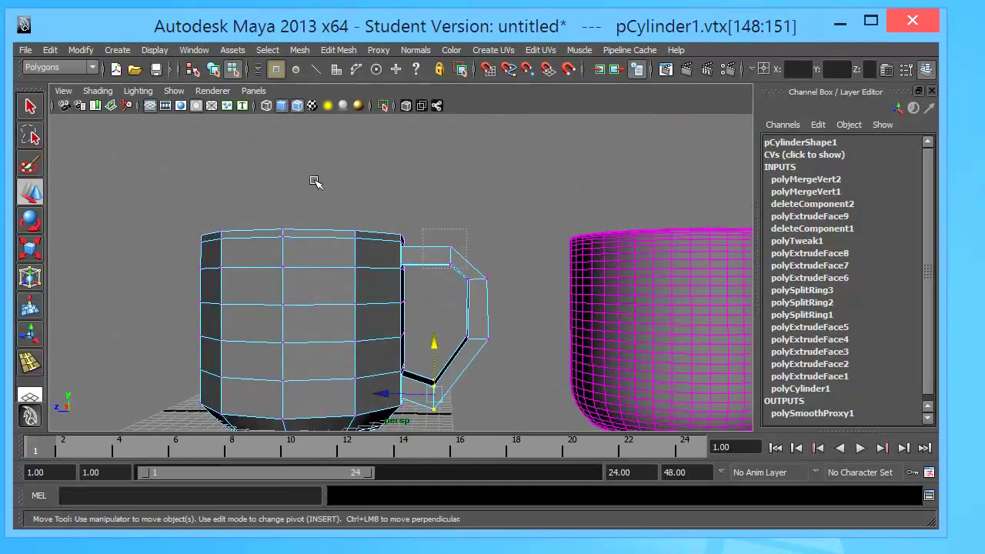
{"action": "left_click_drag", "start_coordinate": [422, 229], "coordinate": [472, 271]}
{"action": "middle_click_drag", "start_coordinate": [300, 139], "coordinate": [303, 132]}
{"action": "mouse_move", "coordinate": [303, 132]}
{"action": "left_mouse_down", "text": "alt"}
{"action": "mouse_move", "coordinate": [301, 180]}
{"action": "mouse_move", "coordinate": [238, 149]}
{"action": "mouse_move", "coordinate": [330, 160]}
{"action": "mouse_move", "coordinate": [279, 190]}
{"action": "left_mouse_up", "text": "alt"}
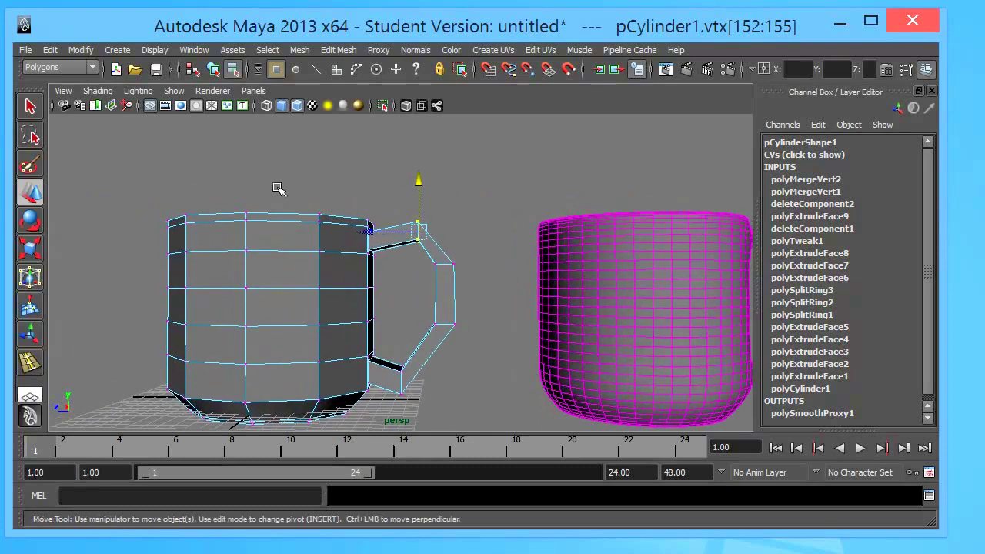
{"action": "middle_click_drag", "start_coordinate": [252, 158], "coordinate": [243, 155]}
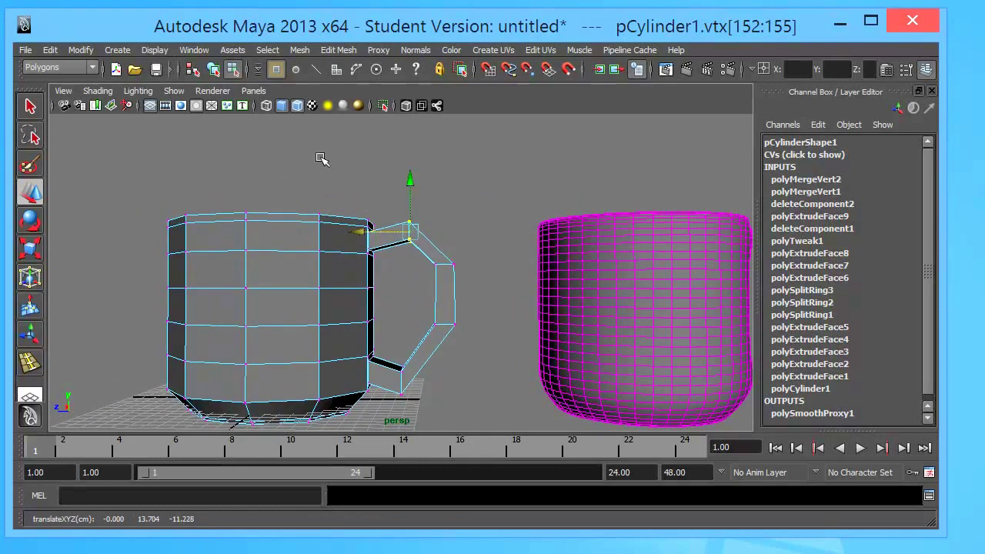
{"action": "middle_click_drag", "start_coordinate": [305, 148], "coordinate": [300, 133]}
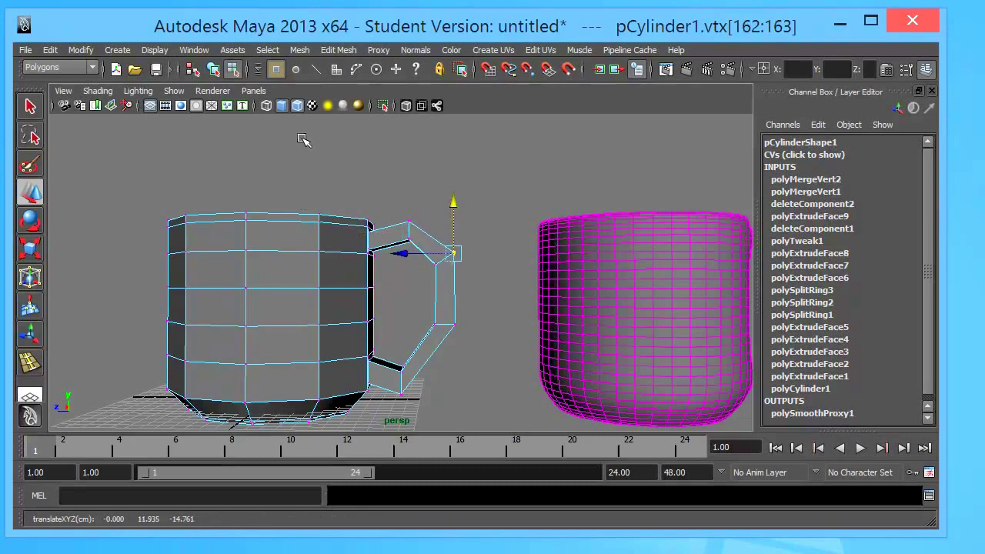
{"action": "key", "text": "ctrl+z"}
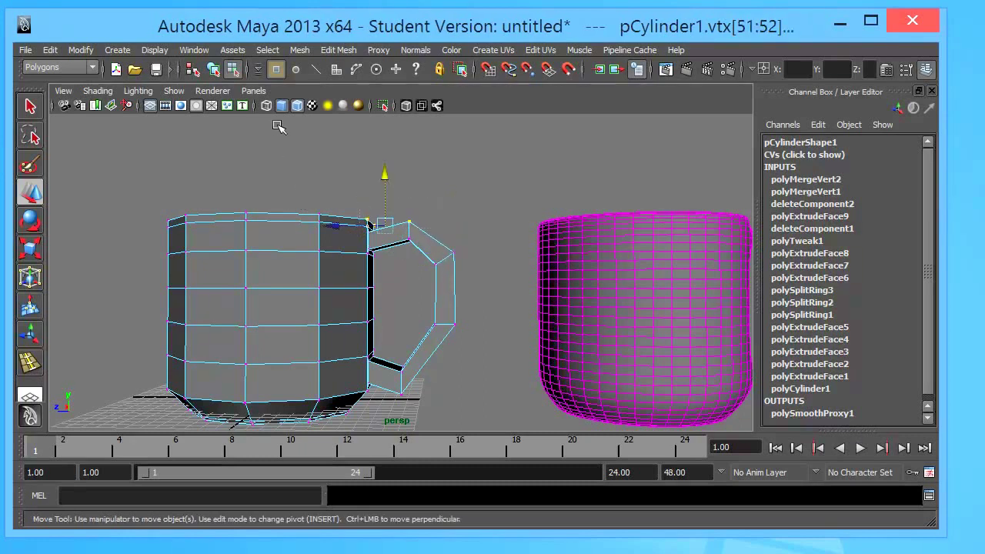
- Reselect the handle-top vertices and push them away from the cup
{"action": "left_click", "coordinate": [279, 127]}
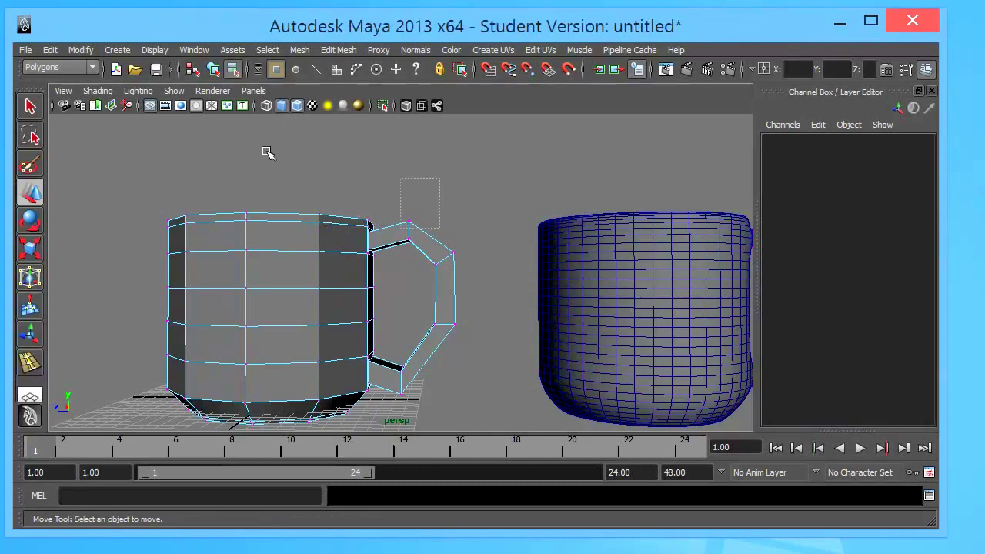
{"action": "left_click_drag", "start_coordinate": [399, 178], "coordinate": [439, 229]}
{"action": "scroll", "coordinate": [286, 196], "scroll_direction": "up", "scroll_amount": 2}
{"action": "scroll", "coordinate": [300, 197], "scroll_direction": "up", "scroll_amount": 2}
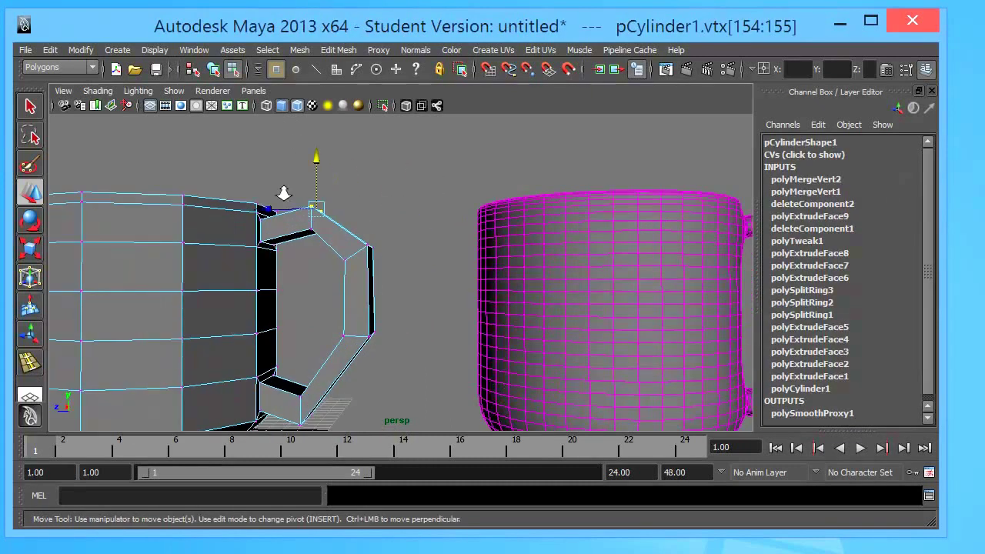
{"action": "scroll", "coordinate": [257, 187], "scroll_direction": "up", "scroll_amount": 2}
{"action": "left_click_drag", "start_coordinate": [218, 164], "coordinate": [161, 125], "text": "alt"}
{"action": "middle_click_drag", "start_coordinate": [159, 118], "coordinate": [166, 125]}
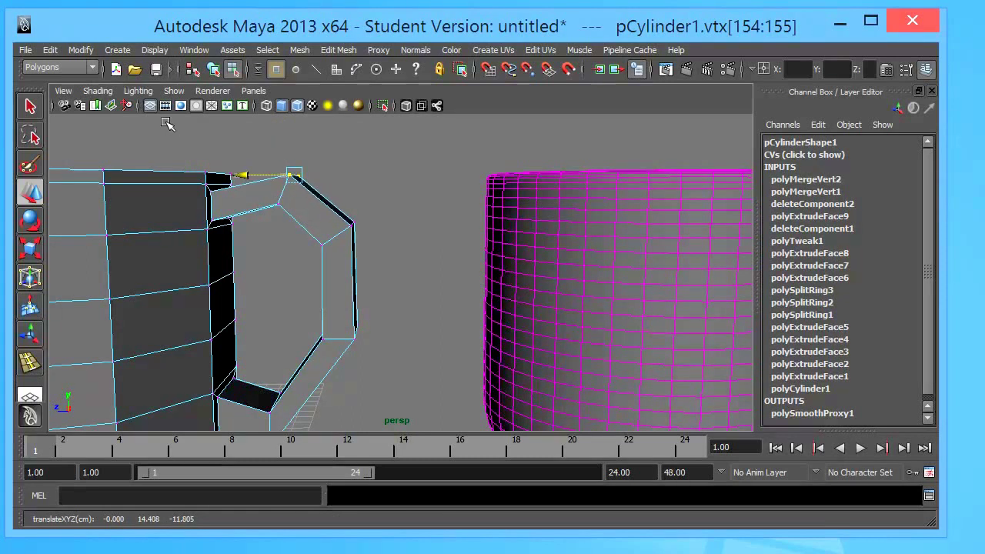
- Nudge the handle's bottom vertices up and to the left
{"action": "left_click_drag", "start_coordinate": [301, 167], "coordinate": [267, 166], "text": "alt"}
{"action": "mouse_move", "coordinate": [351, 191]}
{"action": "left_mouse_down", "text": "alt"}
{"action": "mouse_move", "coordinate": [343, 203]}
{"action": "mouse_move", "coordinate": [362, 182]}
{"action": "mouse_move", "coordinate": [362, 226]}
{"action": "mouse_move", "coordinate": [193, 189]}
{"action": "mouse_move", "coordinate": [391, 182]}
{"action": "left_mouse_up", "text": "alt"}
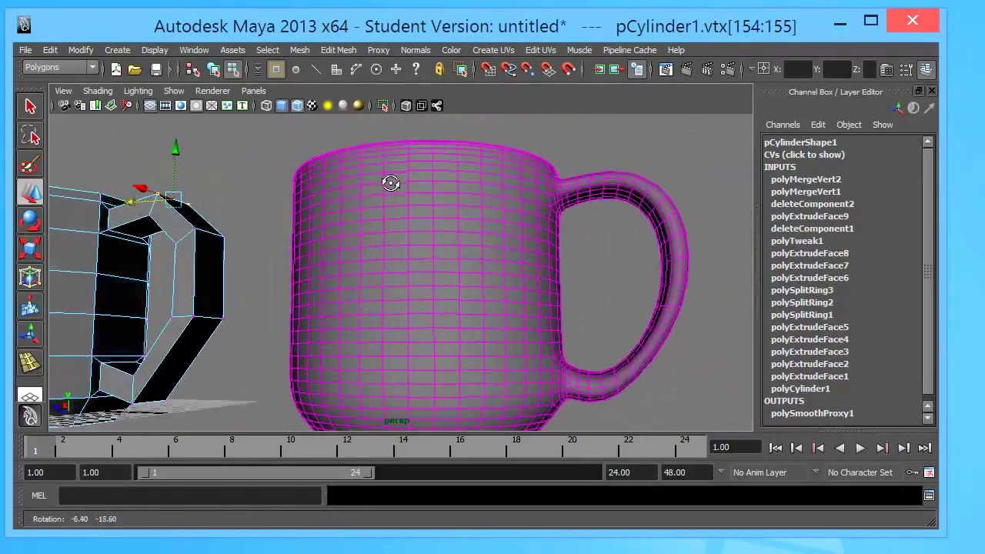
{"action": "mouse_move", "coordinate": [315, 218]}
{"action": "left_mouse_down", "text": "alt"}
{"action": "mouse_move", "coordinate": [378, 180]}
{"action": "mouse_move", "coordinate": [481, 193]}
{"action": "mouse_move", "coordinate": [350, 237]}
{"action": "mouse_move", "coordinate": [378, 226]}
{"action": "mouse_move", "coordinate": [278, 244]}
{"action": "left_mouse_up", "text": "alt"}
{"action": "right_click", "coordinate": [389, 311]}
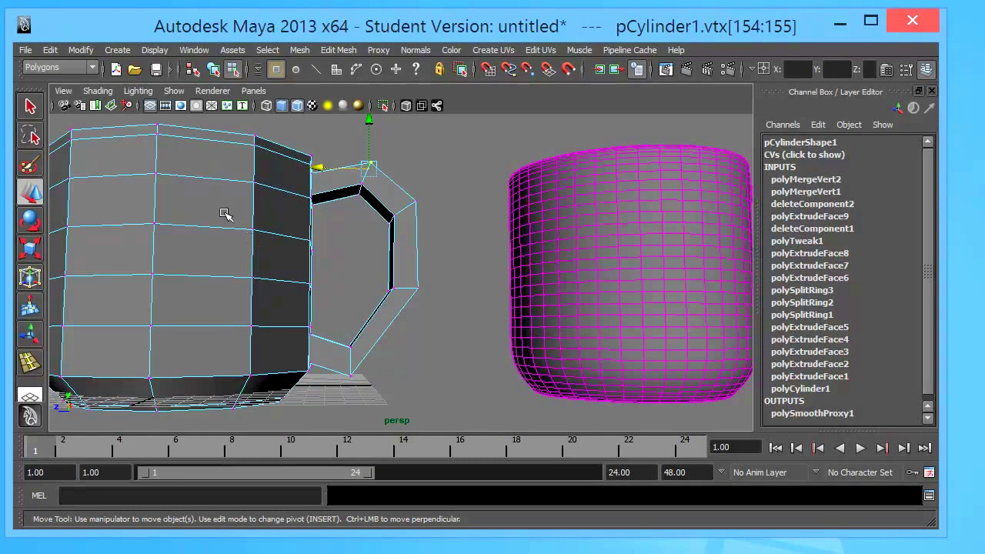
{"action": "key", "text": "ctrl+z"}
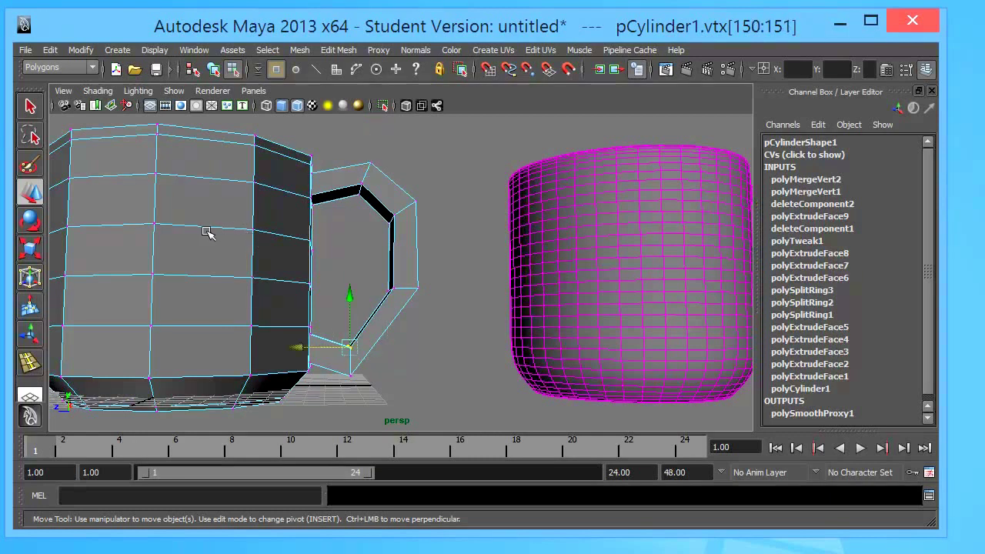
{"action": "middle_click_drag", "start_coordinate": [207, 231], "coordinate": [200, 232]}
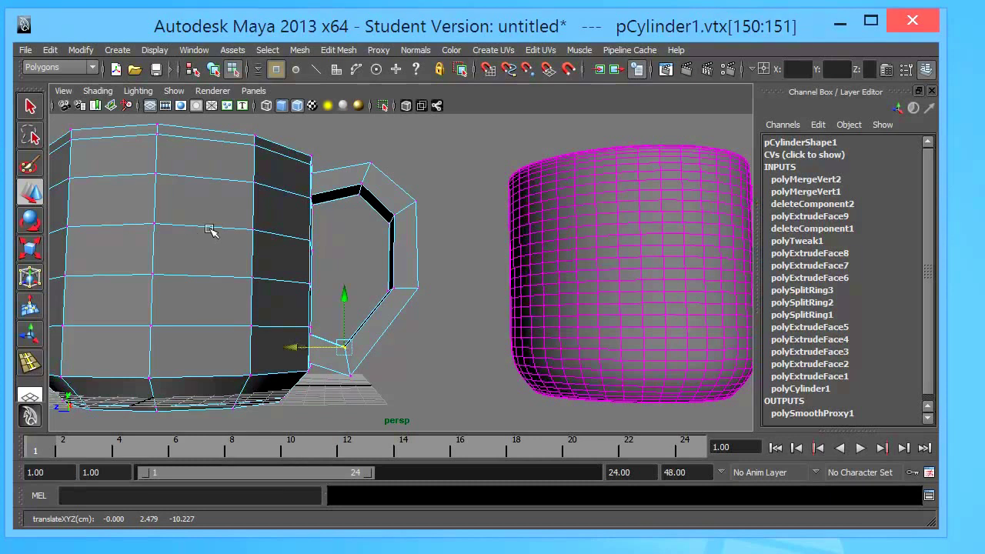
- Pull the handle's outer-side vertices inward and lower its top vertices
{"action": "left_click_drag", "start_coordinate": [208, 229], "coordinate": [254, 234], "text": "alt"}
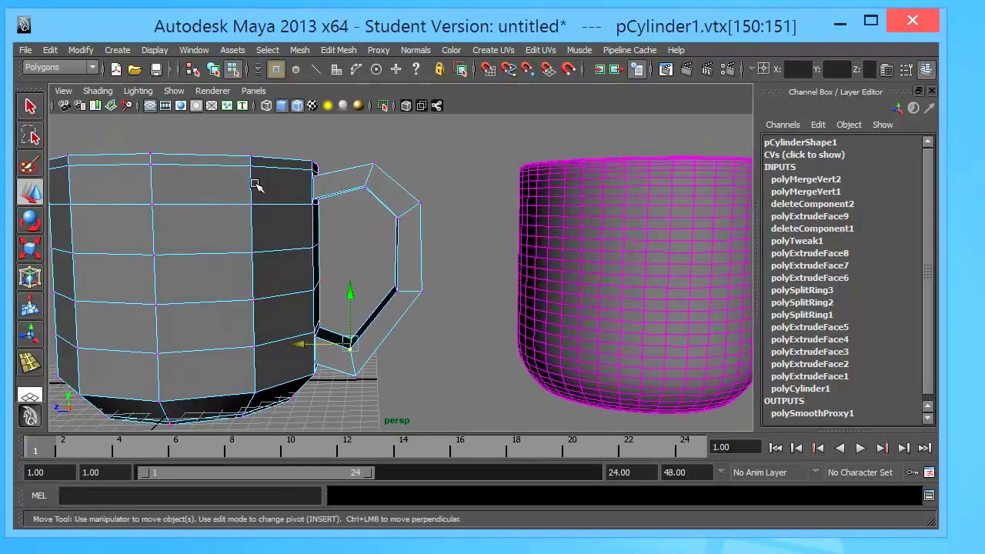
{"action": "key", "text": "ctrl+z"}
{"action": "middle_click_drag", "start_coordinate": [241, 169], "coordinate": [238, 173]}
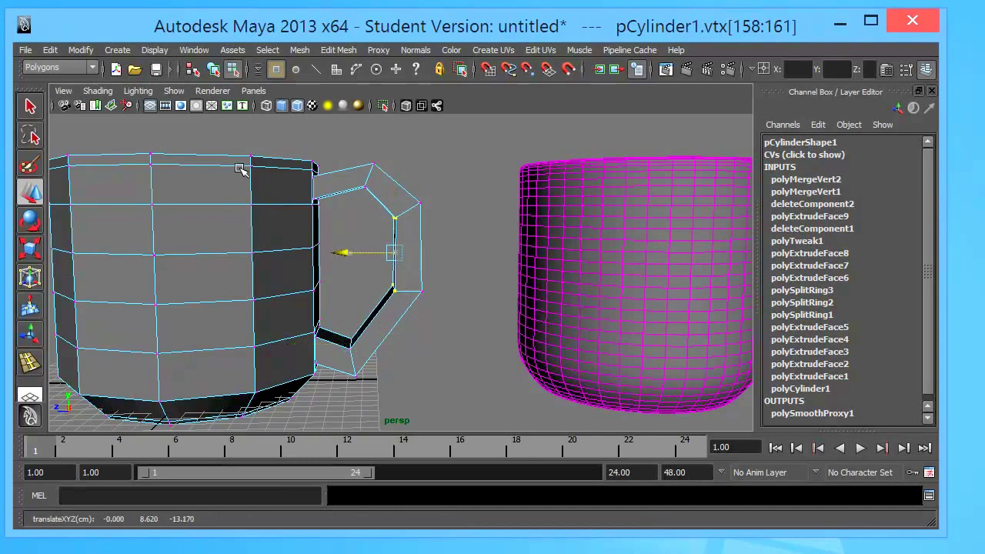
{"action": "left_click_drag", "start_coordinate": [239, 173], "coordinate": [281, 192], "text": "alt"}
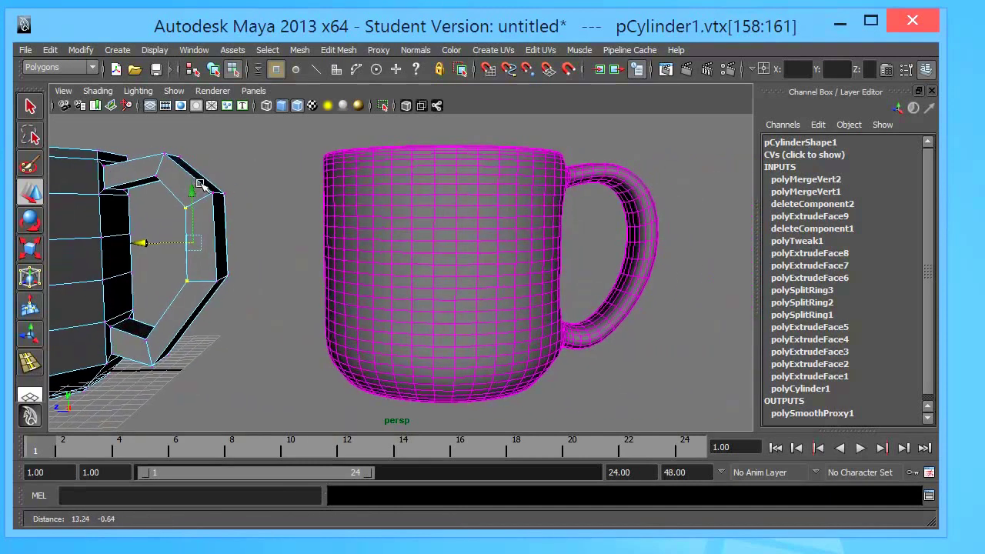
{"action": "middle_click_drag", "start_coordinate": [281, 193], "coordinate": [414, 144], "text": "alt"}
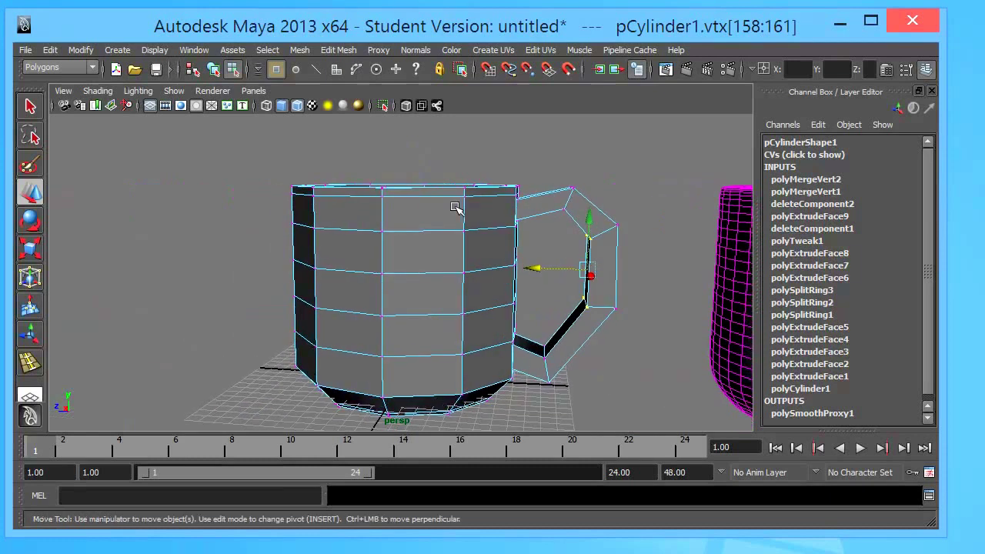
{"action": "key", "text": "Up"}
{"action": "middle_click_drag", "start_coordinate": [413, 109], "coordinate": [407, 108]}
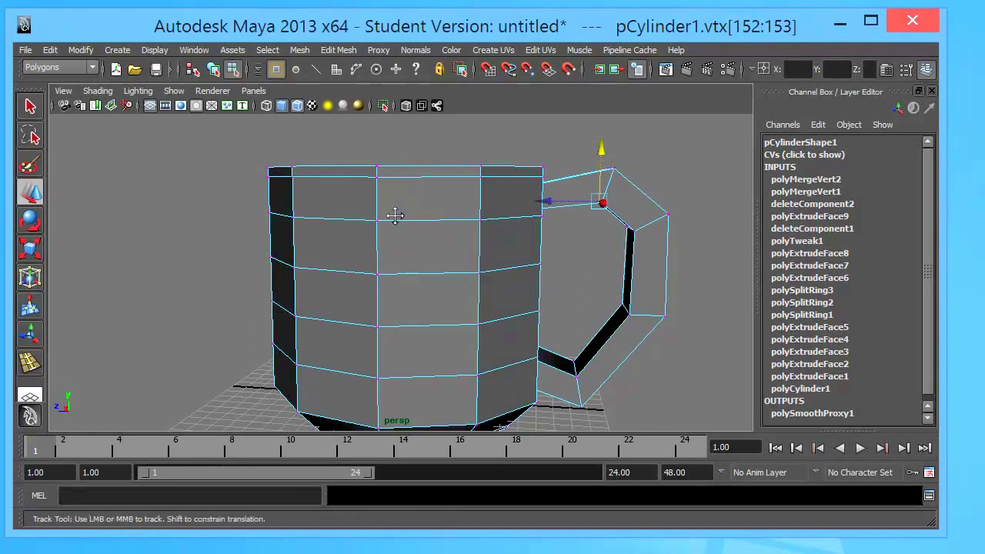
- Select the vertices where the handle's lower end joins the cup wall
{"action": "left_click_drag", "start_coordinate": [396, 213], "coordinate": [379, 183], "text": "alt"}
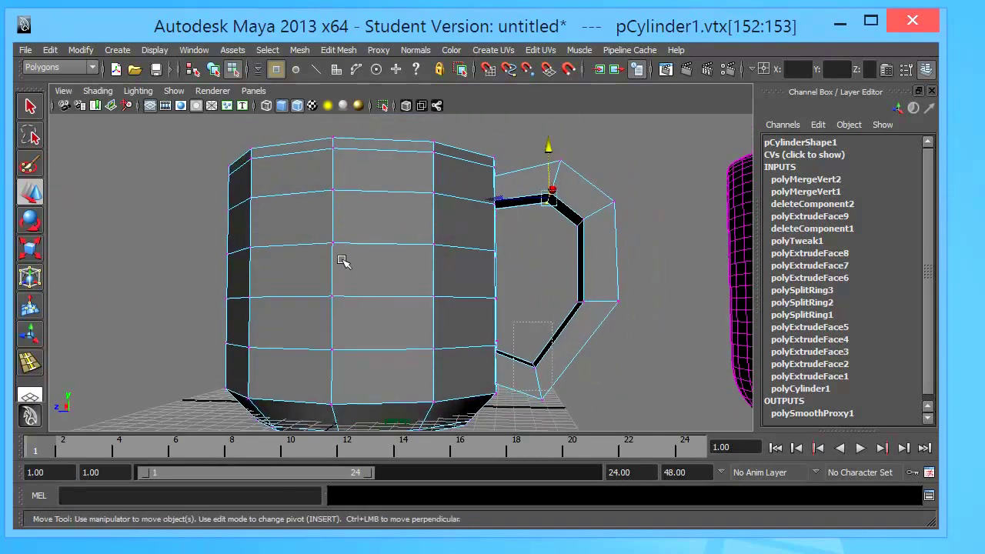
{"action": "key", "text": "Down"}
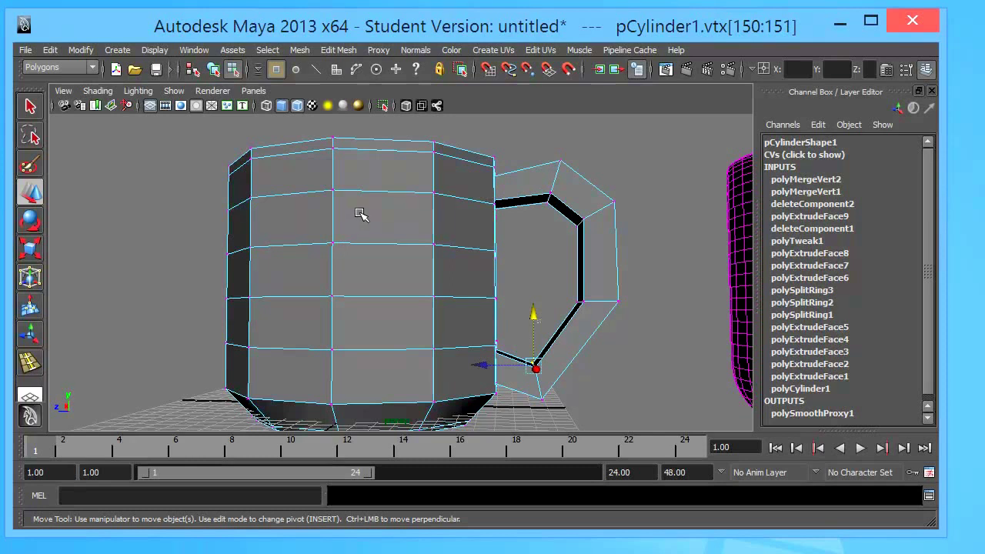
{"action": "left_click", "coordinate": [359, 214]}
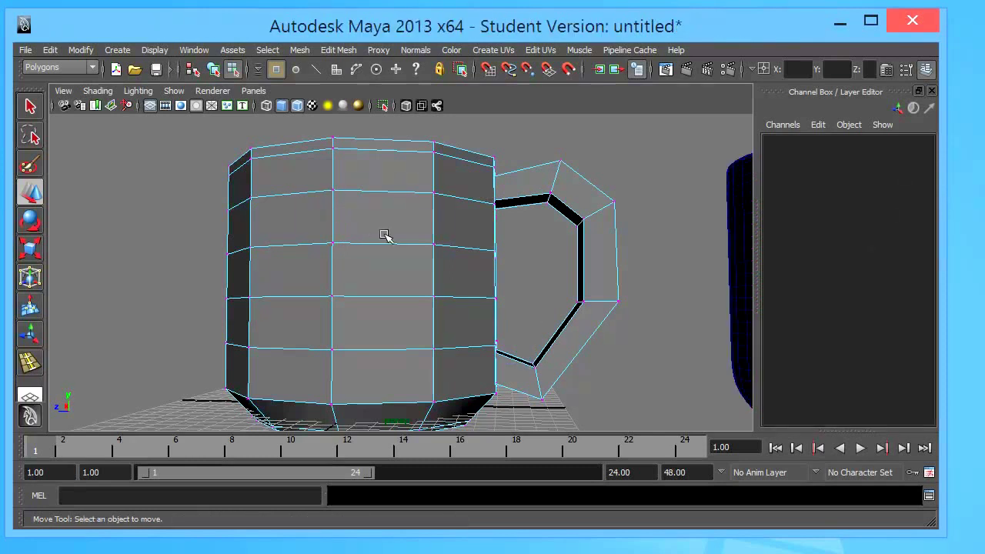
{"action": "middle_click_drag", "start_coordinate": [385, 235], "coordinate": [249, 170], "text": "alt"}
{"action": "scroll", "coordinate": [249, 170], "scroll_direction": "up", "scroll_amount": 3}
{"action": "left_click_drag", "start_coordinate": [254, 177], "coordinate": [257, 171], "text": "alt"}
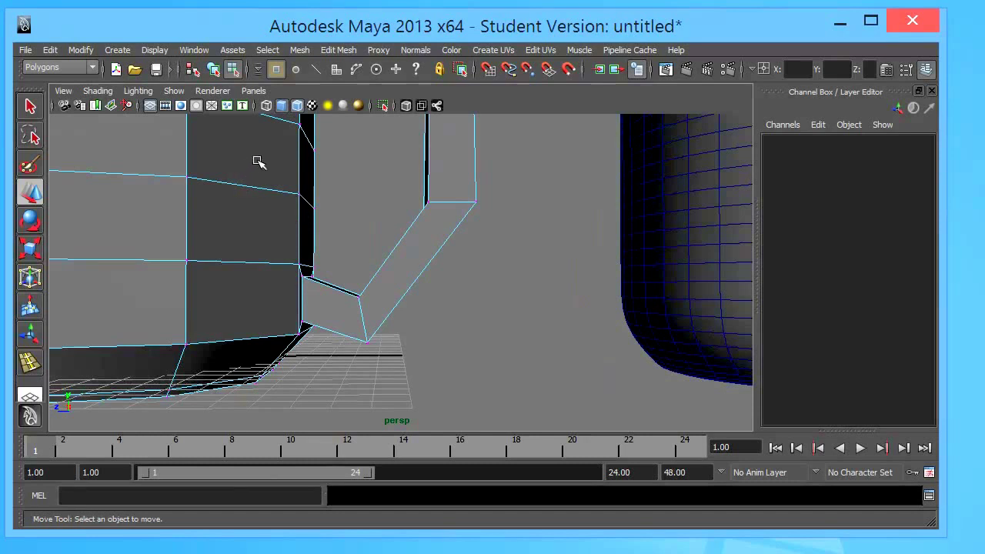
{"action": "left_click_drag", "start_coordinate": [213, 214], "coordinate": [217, 208]}
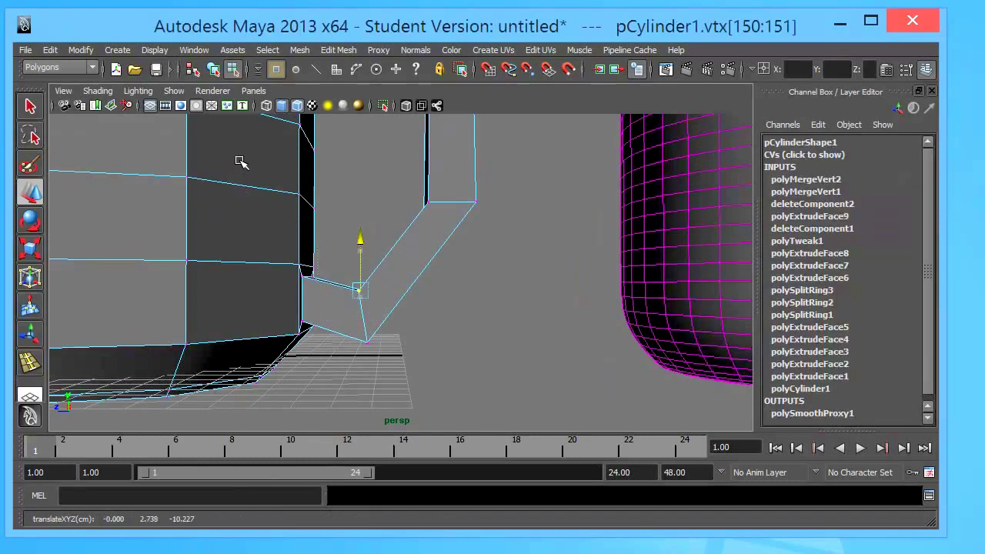
{"action": "scroll", "coordinate": [254, 163], "scroll_direction": "down", "scroll_amount": 1}
{"action": "scroll", "coordinate": [269, 167], "scroll_direction": "down", "scroll_amount": 1}
{"action": "scroll", "coordinate": [273, 173], "scroll_direction": "down", "scroll_amount": 1}
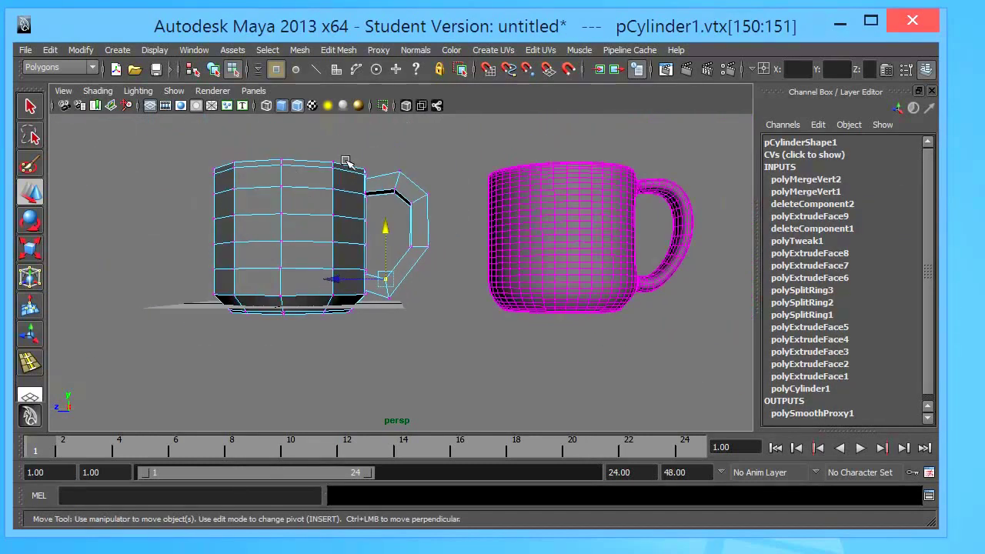
{"action": "scroll", "coordinate": [275, 178], "scroll_direction": "down", "scroll_amount": 2}
- Adjust the handle-top vertices' height, grow the selection, and slide them toward the cup
{"action": "mouse_move", "coordinate": [277, 181]}
{"action": "left_mouse_down", "text": "alt"}
{"action": "mouse_move", "coordinate": [50, 187]}
{"action": "mouse_move", "coordinate": [286, 164]}
{"action": "left_mouse_up", "text": "alt"}
{"action": "middle_click_drag", "start_coordinate": [285, 165], "coordinate": [278, 167], "text": "alt"}
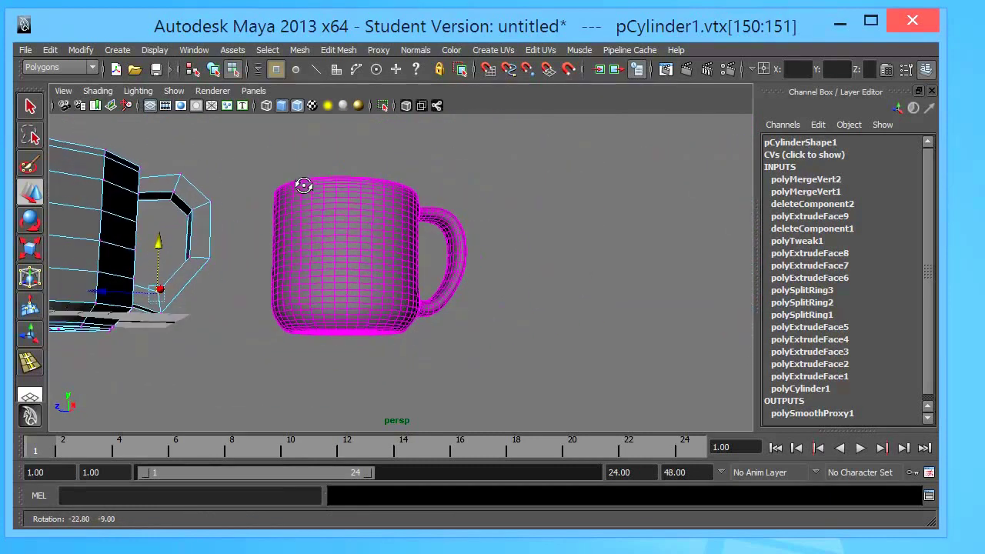
{"action": "left_click_drag", "start_coordinate": [279, 167], "coordinate": [284, 160], "text": "alt"}
{"action": "scroll", "coordinate": [285, 158], "scroll_direction": "up", "scroll_amount": 3}
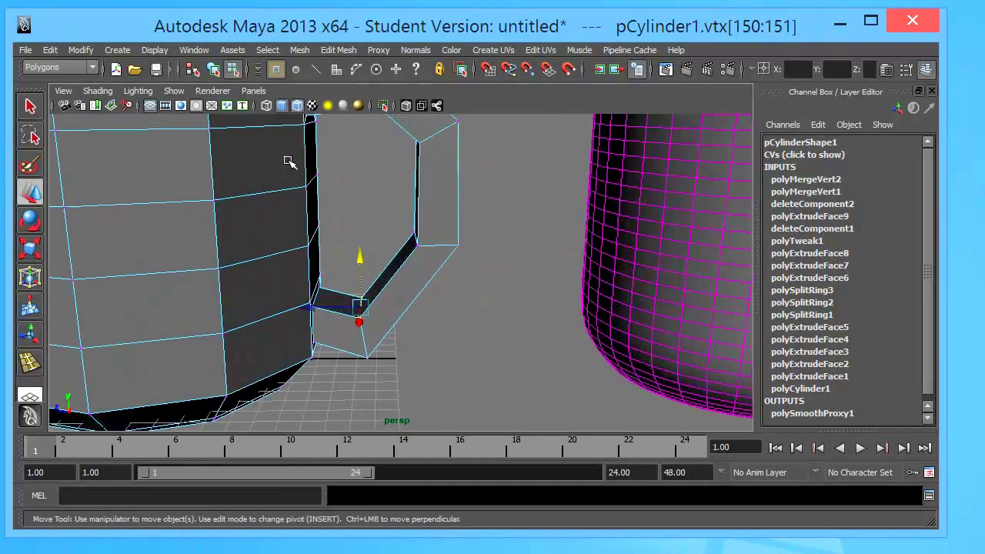
{"action": "scroll", "coordinate": [315, 182], "scroll_direction": "up", "scroll_amount": 2}
{"action": "scroll", "coordinate": [316, 183], "scroll_direction": "down", "scroll_amount": 1}
{"action": "key", "text": "Up"}
{"action": "left_click_drag", "start_coordinate": [277, 129], "coordinate": [272, 154], "text": "alt"}
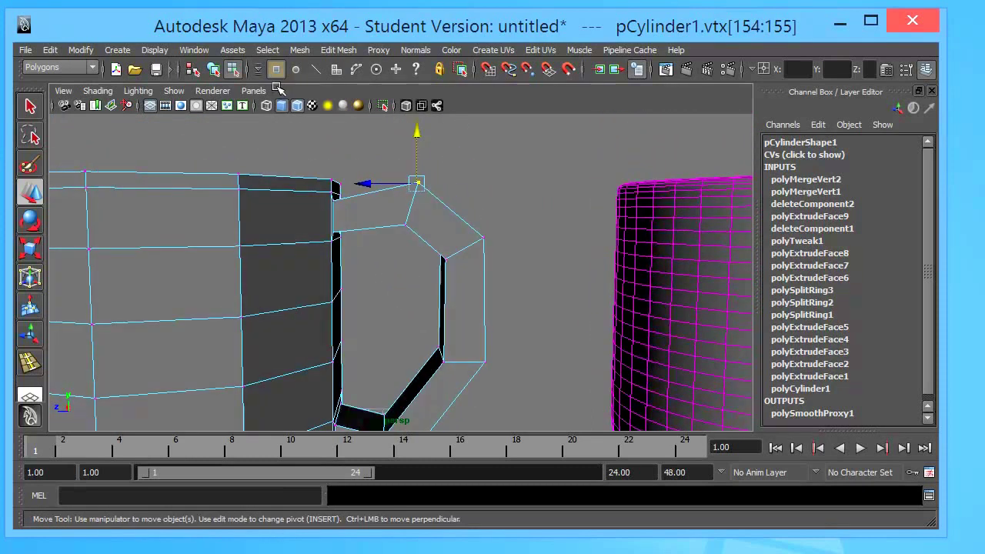
{"action": "middle_click_drag", "start_coordinate": [279, 89], "coordinate": [280, 91]}
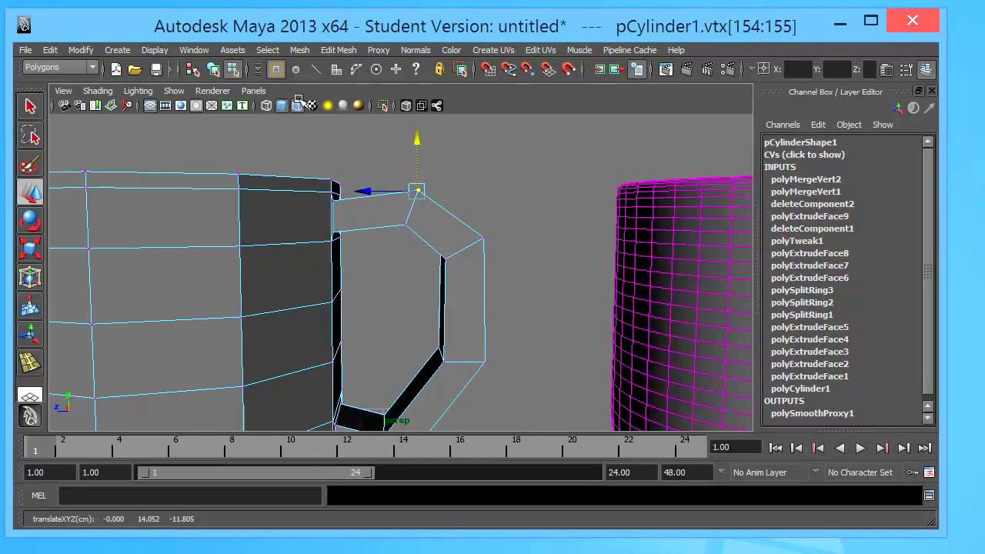
{"action": "key", "text": "shift+period"}
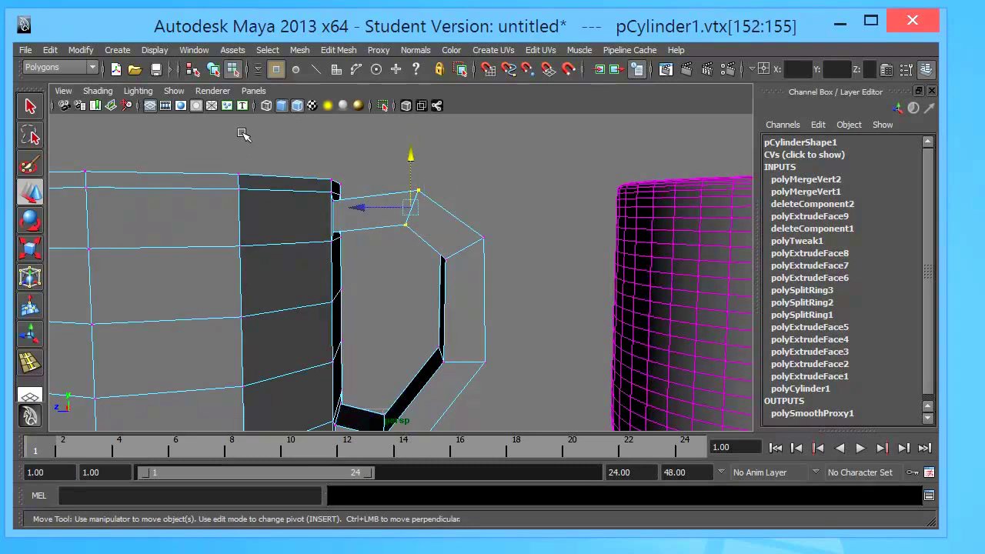
{"action": "middle_click_drag", "start_coordinate": [240, 143], "coordinate": [242, 137]}
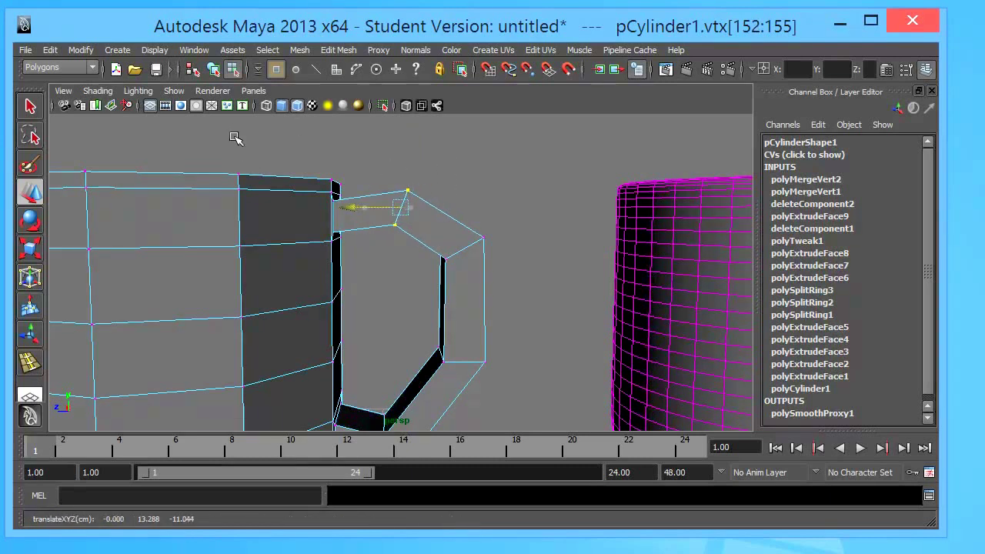
- Orbit around both mugs to compare the closed handle with the smooth copy
{"action": "scroll", "coordinate": [310, 146], "scroll_direction": "down", "scroll_amount": 3}
{"action": "middle_click_drag", "start_coordinate": [315, 144], "coordinate": [255, 147], "text": "alt"}
{"action": "scroll", "coordinate": [254, 147], "scroll_direction": "up", "scroll_amount": 2}
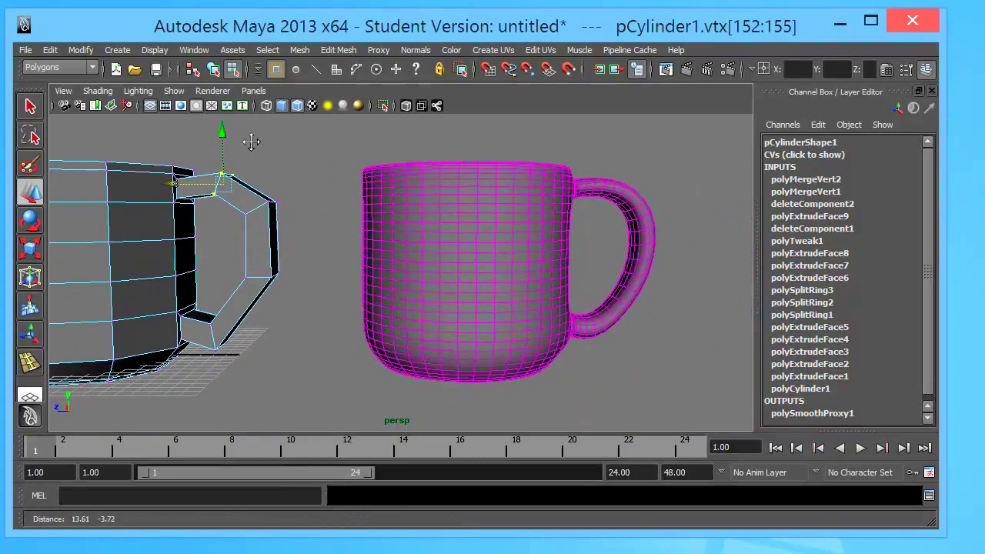
{"action": "mouse_move", "coordinate": [272, 136]}
{"action": "left_mouse_down", "text": "alt"}
{"action": "mouse_move", "coordinate": [360, 221]}
{"action": "mouse_move", "coordinate": [358, 248]}
{"action": "mouse_move", "coordinate": [358, 216]}
{"action": "mouse_move", "coordinate": [274, 193]}
{"action": "mouse_move", "coordinate": [179, 219]}
{"action": "mouse_move", "coordinate": [164, 246]}
{"action": "mouse_move", "coordinate": [68, 211]}
{"action": "mouse_move", "coordinate": [84, 191]}
{"action": "mouse_move", "coordinate": [231, 202]}
{"action": "mouse_move", "coordinate": [385, 233]}
{"action": "mouse_move", "coordinate": [382, 251]}
{"action": "mouse_move", "coordinate": [367, 193]}
{"action": "mouse_move", "coordinate": [351, 231]}
{"action": "mouse_move", "coordinate": [362, 258]}
{"action": "mouse_move", "coordinate": [376, 213]}
{"action": "mouse_move", "coordinate": [334, 182]}
{"action": "mouse_move", "coordinate": [319, 205]}
{"action": "mouse_move", "coordinate": [266, 226]}
{"action": "mouse_move", "coordinate": [277, 198]}
{"action": "mouse_move", "coordinate": [336, 198]}
{"action": "mouse_move", "coordinate": [277, 171]}
{"action": "mouse_move", "coordinate": [285, 186]}
{"action": "mouse_move", "coordinate": [292, 167]}
{"action": "mouse_move", "coordinate": [303, 179]}
{"action": "left_mouse_up", "text": "alt"}
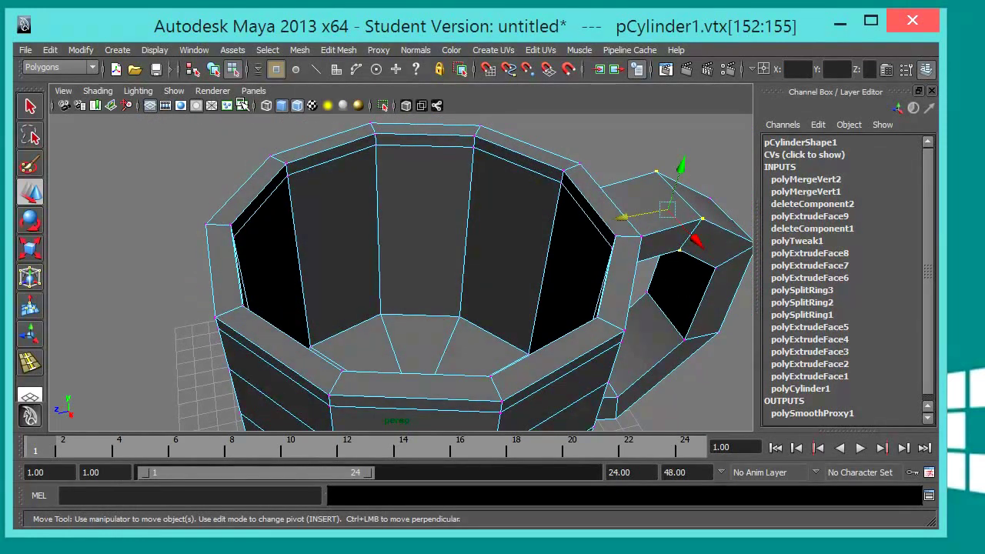
{"action": "left_click_drag", "start_coordinate": [261, 128], "coordinate": [275, 131], "text": "alt"}
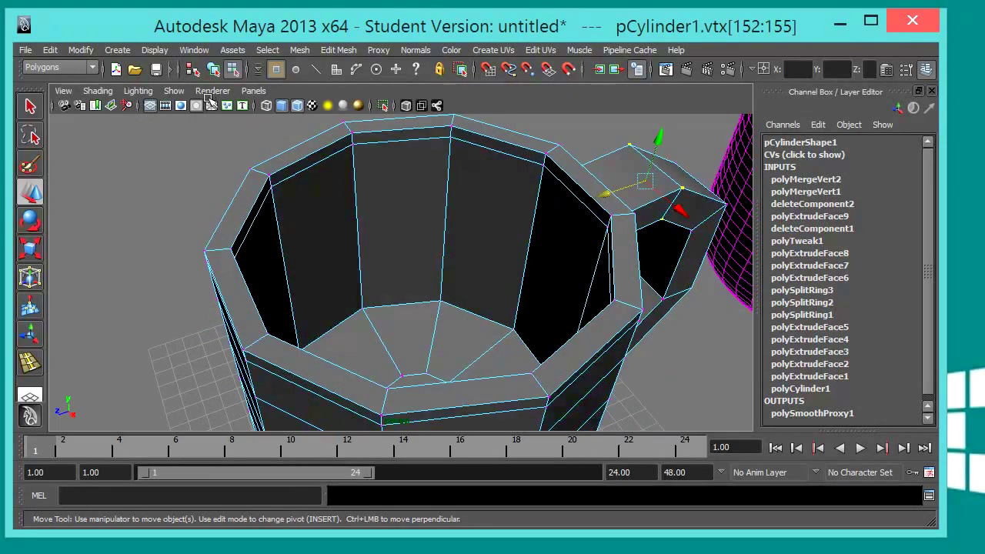
{"action": "mouse_move", "coordinate": [242, 142]}
{"action": "left_mouse_down", "text": "alt"}
{"action": "mouse_move", "coordinate": [228, 138]}
{"action": "mouse_move", "coordinate": [243, 132]}
{"action": "mouse_move", "coordinate": [229, 135]}
{"action": "left_mouse_up", "text": "alt"}
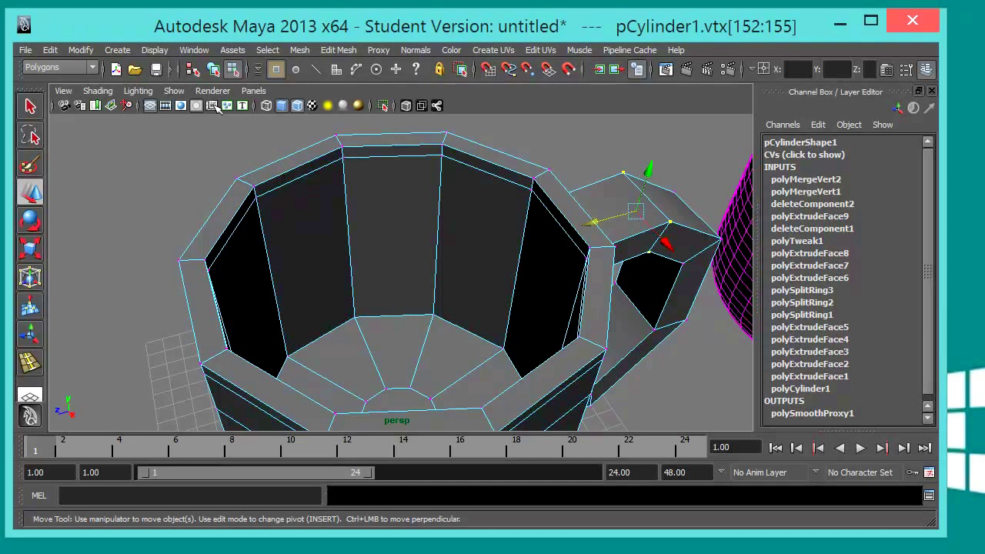
{"action": "right_click", "coordinate": [323, 158]}
- Select the inner rim edge loop of the low-poly cup in edge mode
{"action": "left_click", "coordinate": [330, 123]}
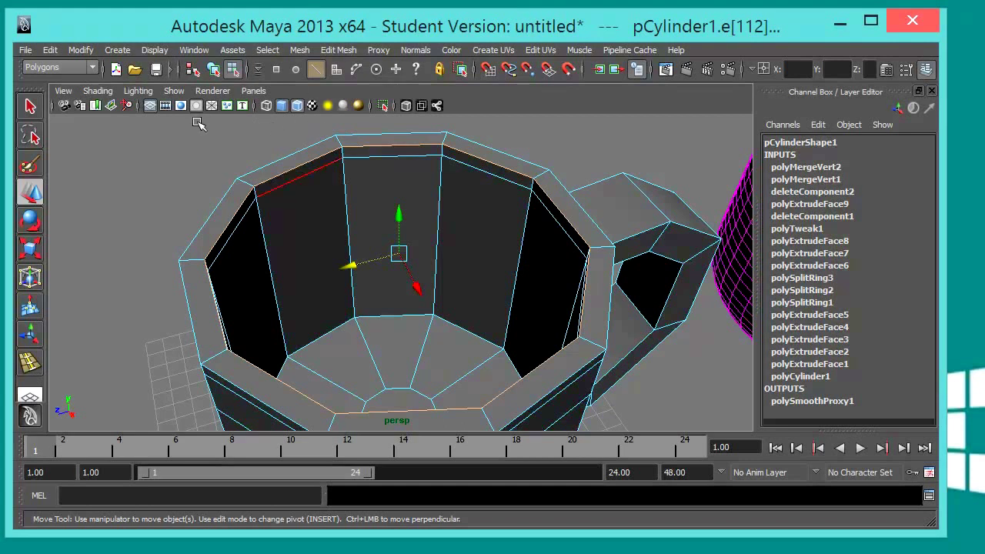
{"action": "left_click", "coordinate": [299, 177], "text": "shift"}
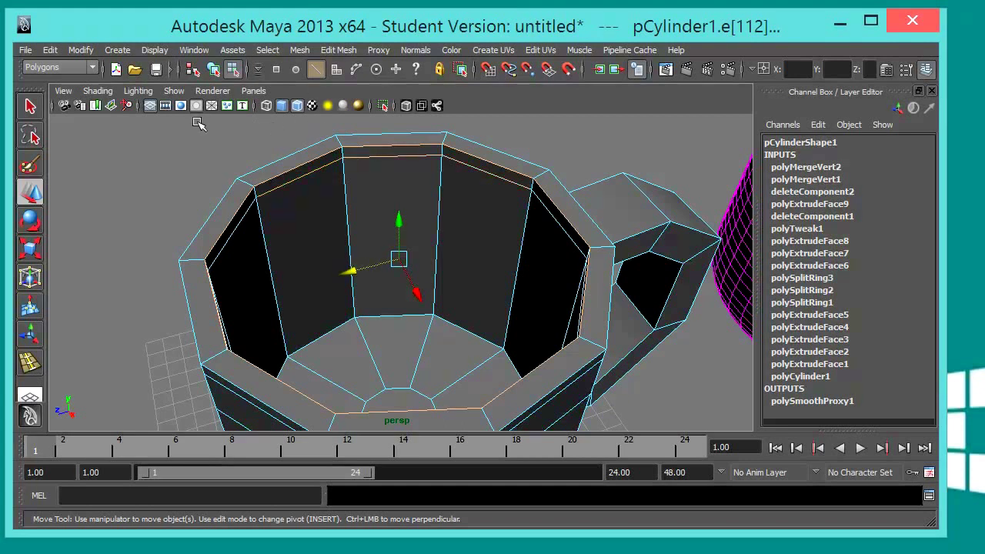
{"action": "double_click", "coordinate": [217, 224], "text": "shift"}
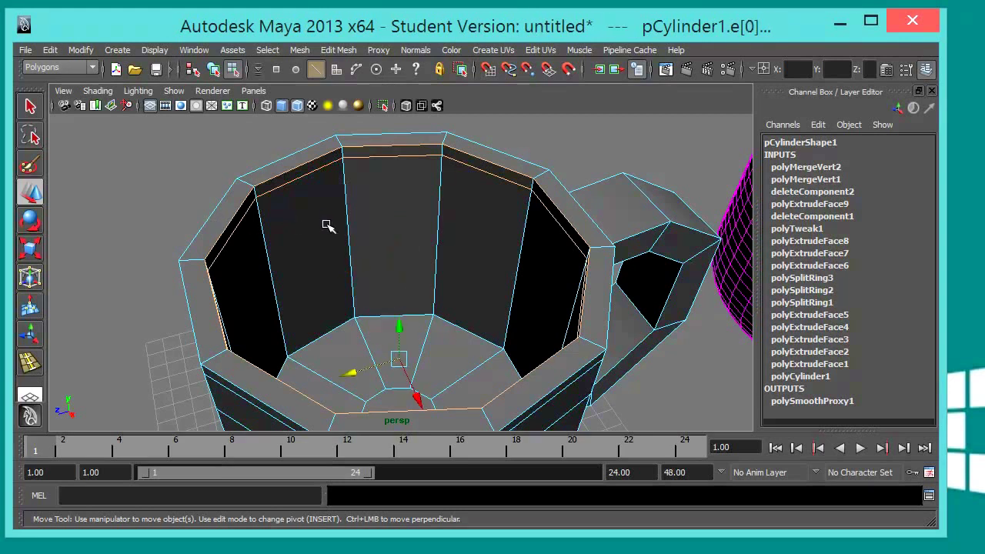
{"action": "key", "text": "ctrl+z"}
{"action": "mouse_move", "coordinate": [327, 224]}
{"action": "left_mouse_down", "text": "alt"}
{"action": "mouse_move", "coordinate": [293, 223]}
{"action": "mouse_move", "coordinate": [292, 206]}
{"action": "mouse_move", "coordinate": [295, 222]}
{"action": "left_mouse_up", "text": "alt"}
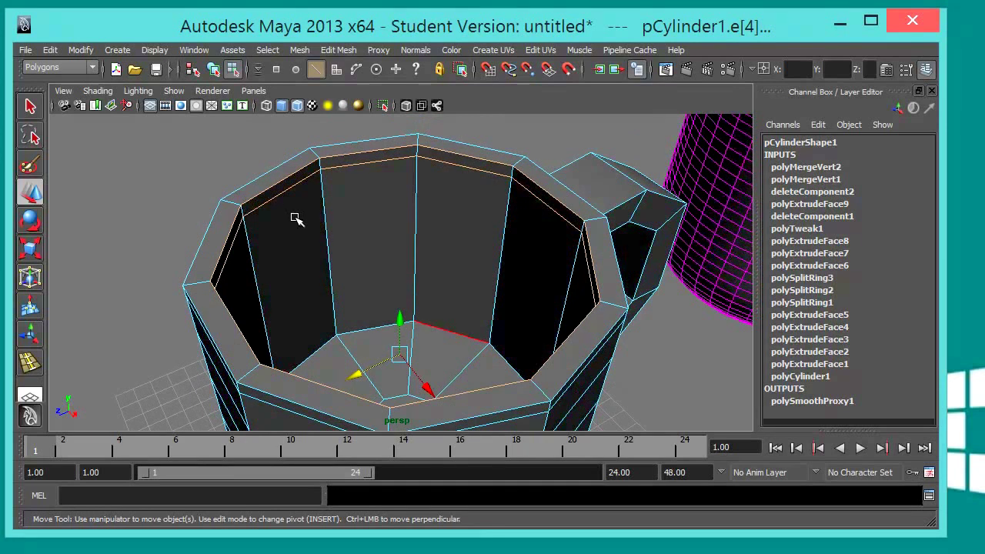
{"action": "mouse_move", "coordinate": [311, 216]}
{"action": "left_mouse_down", "text": "alt"}
{"action": "mouse_move", "coordinate": [308, 171]}
{"action": "mouse_move", "coordinate": [286, 187]}
{"action": "left_mouse_up", "text": "alt"}
- Scale the inner rim edge loop slightly outward, then move it along Y
{"action": "key", "text": "r"}
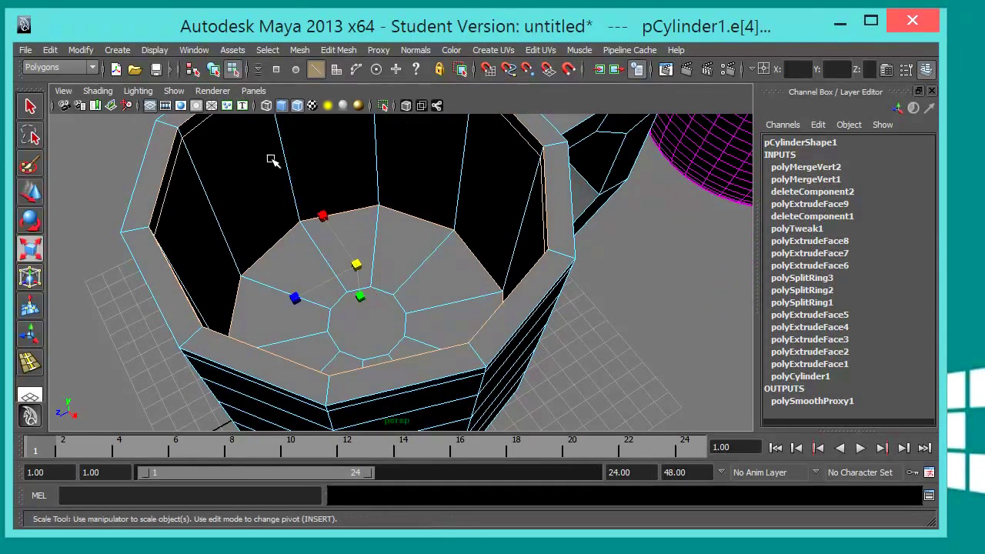
{"action": "mouse_move", "coordinate": [230, 203]}
{"action": "left_mouse_down", "text": "alt"}
{"action": "mouse_move", "coordinate": [220, 193]}
{"action": "mouse_move", "coordinate": [240, 201]}
{"action": "left_mouse_up", "text": "alt"}
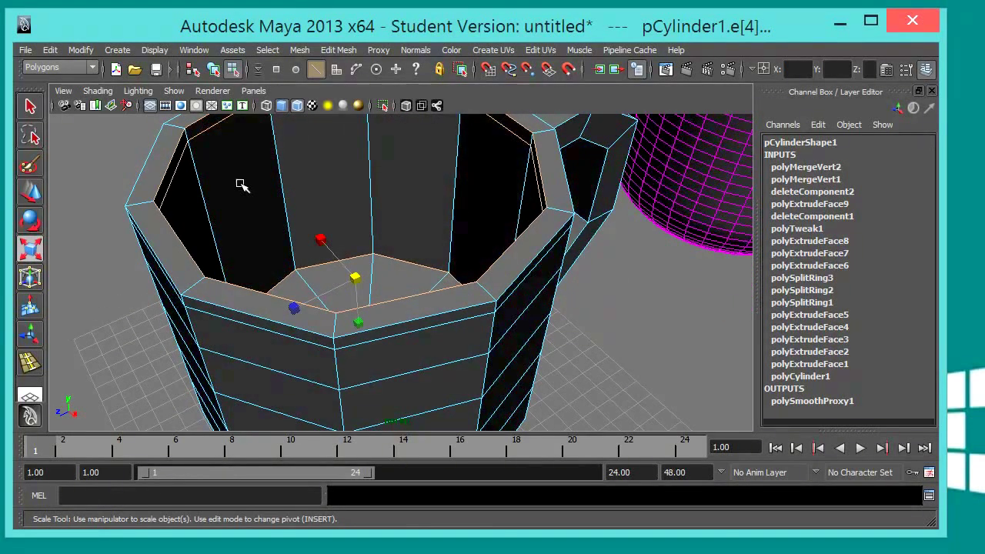
{"action": "middle_click", "coordinate": [236, 186]}
{"action": "middle_click_drag", "start_coordinate": [236, 183], "coordinate": [244, 183]}
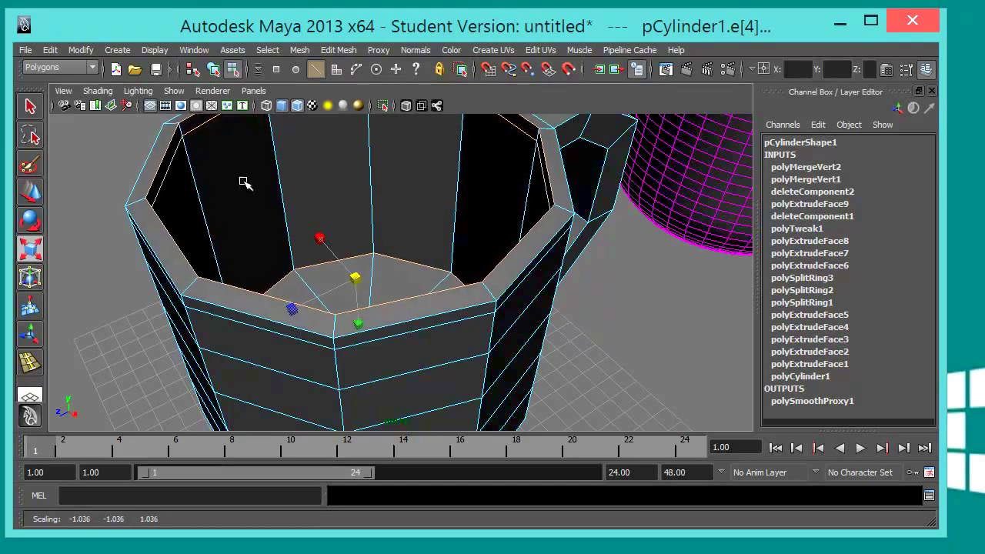
{"action": "mouse_move", "coordinate": [245, 183]}
{"action": "left_mouse_down", "text": "alt"}
{"action": "mouse_move", "coordinate": [301, 147]}
{"action": "mouse_move", "coordinate": [302, 135]}
{"action": "mouse_move", "coordinate": [267, 121]}
{"action": "mouse_move", "coordinate": [276, 157]}
{"action": "left_mouse_up", "text": "alt"}
{"action": "key", "text": "w"}
{"action": "middle_click_drag", "start_coordinate": [242, 172], "coordinate": [242, 176]}
{"action": "scroll", "coordinate": [282, 149], "scroll_direction": "down", "scroll_amount": 3}
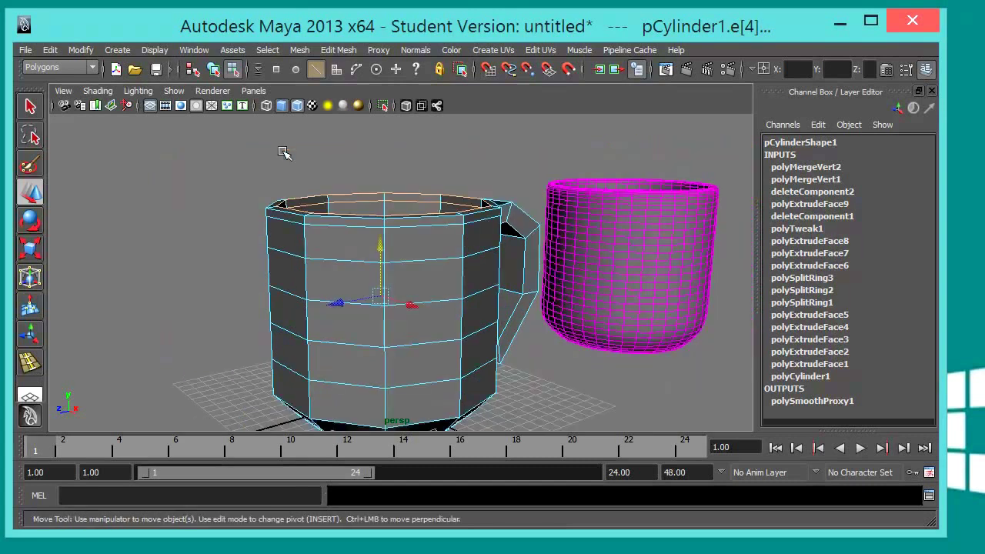
{"action": "scroll", "coordinate": [275, 161], "scroll_direction": "down", "scroll_amount": 2}
{"action": "mouse_move", "coordinate": [275, 161]}
{"action": "left_mouse_down", "text": "alt"}
{"action": "mouse_move", "coordinate": [326, 274]}
{"action": "mouse_move", "coordinate": [306, 261]}
{"action": "mouse_move", "coordinate": [346, 182]}
{"action": "mouse_move", "coordinate": [316, 139]}
{"action": "left_mouse_up", "text": "alt"}
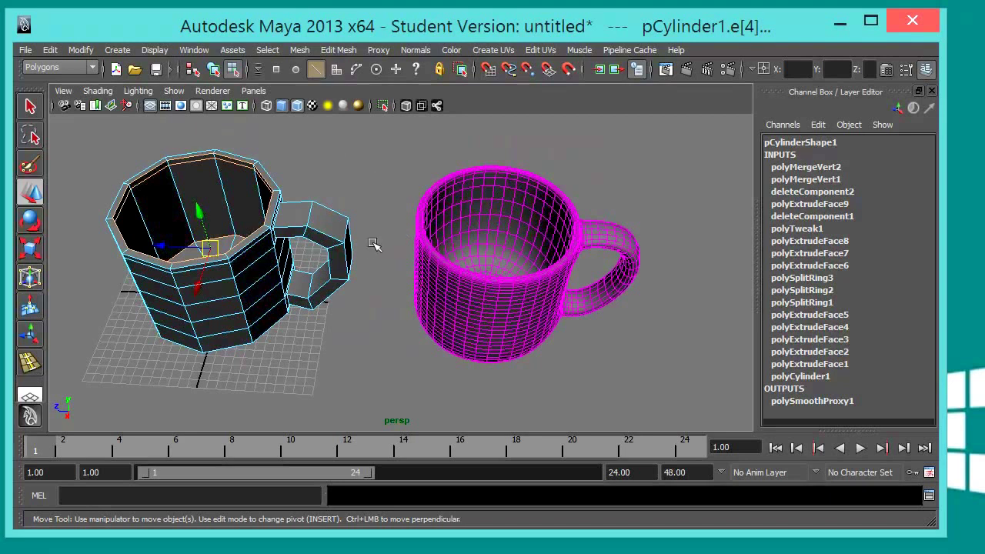
{"action": "left_click_drag", "start_coordinate": [238, 229], "coordinate": [338, 231], "text": "alt"}
- Select an inner floor face, grow it around the floor ring, and view in wireframe
{"action": "right_click_drag", "start_coordinate": [381, 223], "coordinate": [385, 257]}
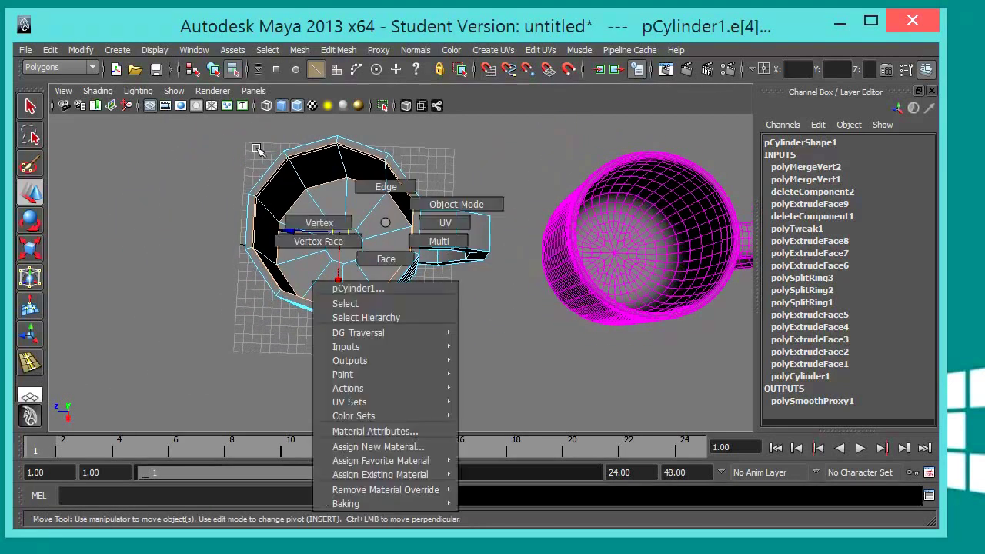
{"action": "left_click", "coordinate": [362, 198]}
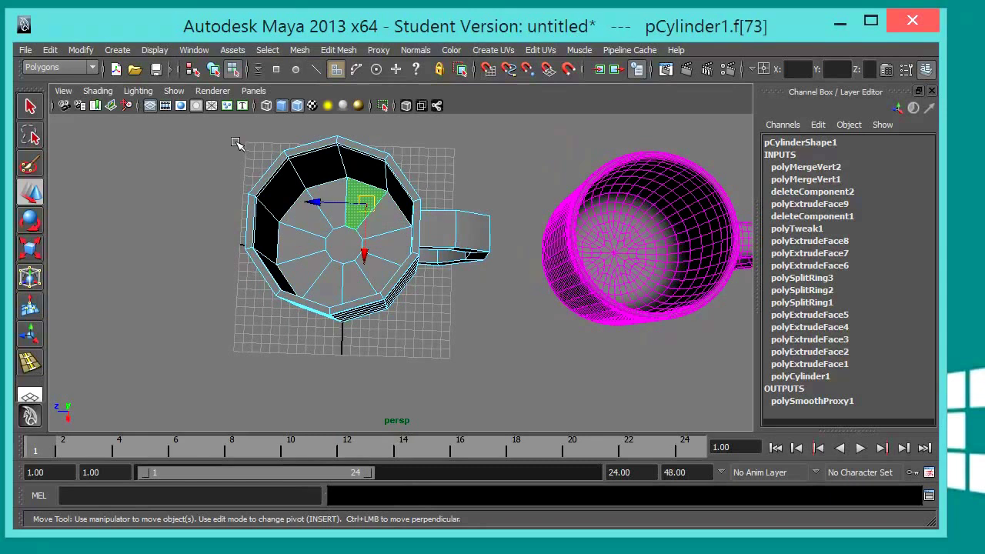
{"action": "key", "text": "q"}
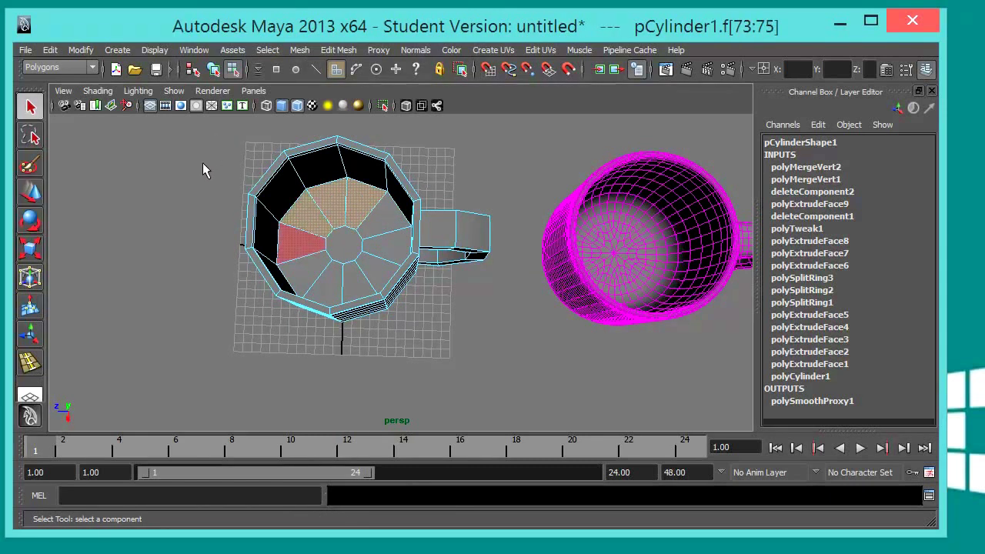
{"action": "key", "text": "shift+period"}
{"action": "key", "text": "shift+period"}
{"action": "key", "text": "shift+period"}
{"action": "key", "text": "shift+period"}
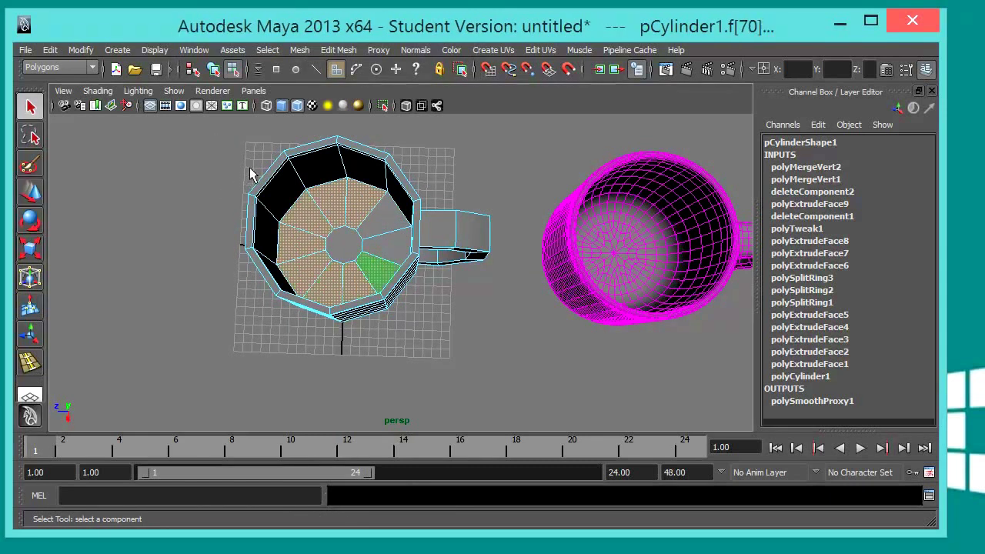
{"action": "key", "text": "shift+period"}
{"action": "key", "text": "shift+period"}
{"action": "key", "text": "shift+period"}
{"action": "mouse_move", "coordinate": [313, 207]}
{"action": "left_mouse_down", "text": "alt"}
{"action": "mouse_move", "coordinate": [259, 235]}
{"action": "mouse_move", "coordinate": [255, 184]}
{"action": "mouse_move", "coordinate": [299, 198]}
{"action": "mouse_move", "coordinate": [275, 216]}
{"action": "mouse_move", "coordinate": [226, 214]}
{"action": "mouse_move", "coordinate": [223, 222]}
{"action": "mouse_move", "coordinate": [241, 222]}
{"action": "left_mouse_up", "text": "alt"}
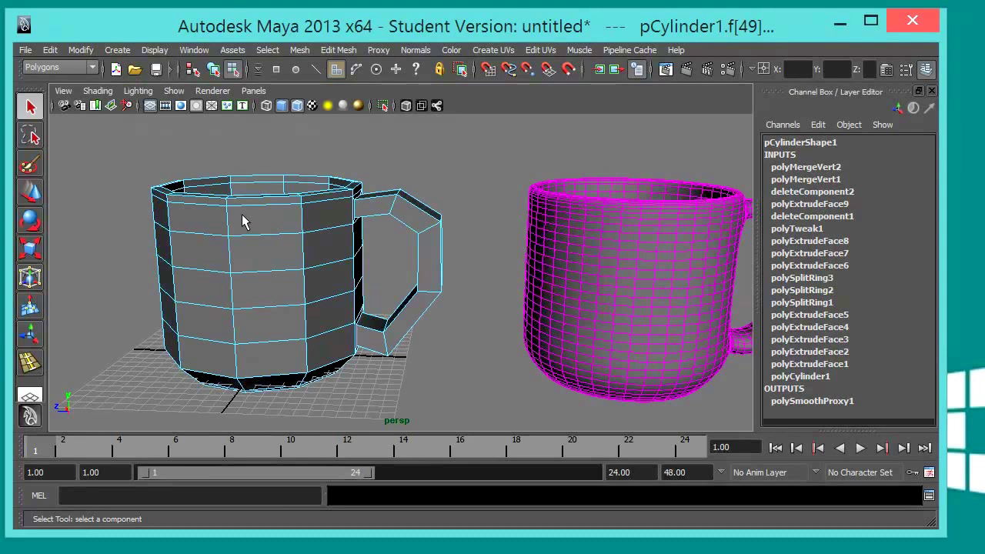
{"action": "key", "text": "4"}
{"action": "middle_click_drag", "start_coordinate": [193, 230], "coordinate": [224, 220], "text": "alt"}
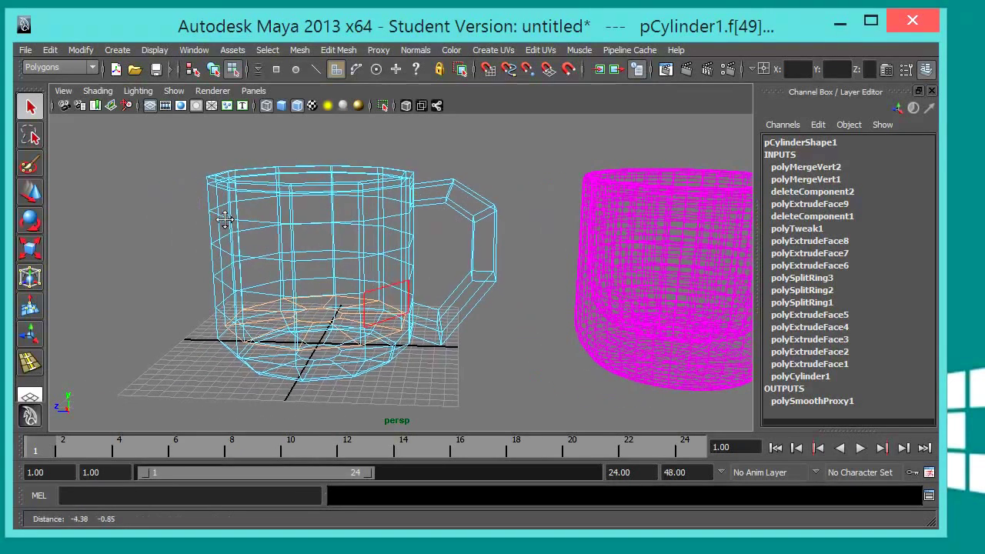
{"action": "key", "text": "w"}
- Raise the selected inner floor faces along Y by about 0.66 units
{"action": "mouse_move", "coordinate": [218, 220]}
{"action": "left_mouse_down", "text": "alt"}
{"action": "mouse_move", "coordinate": [235, 220]}
{"action": "mouse_move", "coordinate": [162, 232]}
{"action": "left_mouse_up", "text": "alt"}
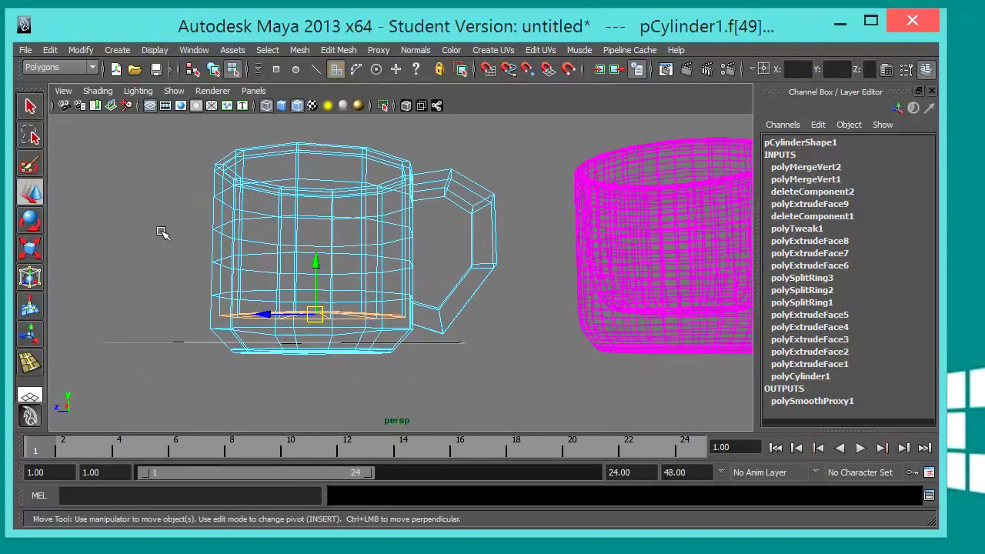
{"action": "right_click_drag", "start_coordinate": [162, 232], "coordinate": [257, 231], "text": "alt"}
{"action": "mouse_move", "coordinate": [257, 231]}
{"action": "left_mouse_down", "text": "alt"}
{"action": "mouse_move", "coordinate": [281, 220]}
{"action": "mouse_move", "coordinate": [277, 230]}
{"action": "left_mouse_up", "text": "alt"}
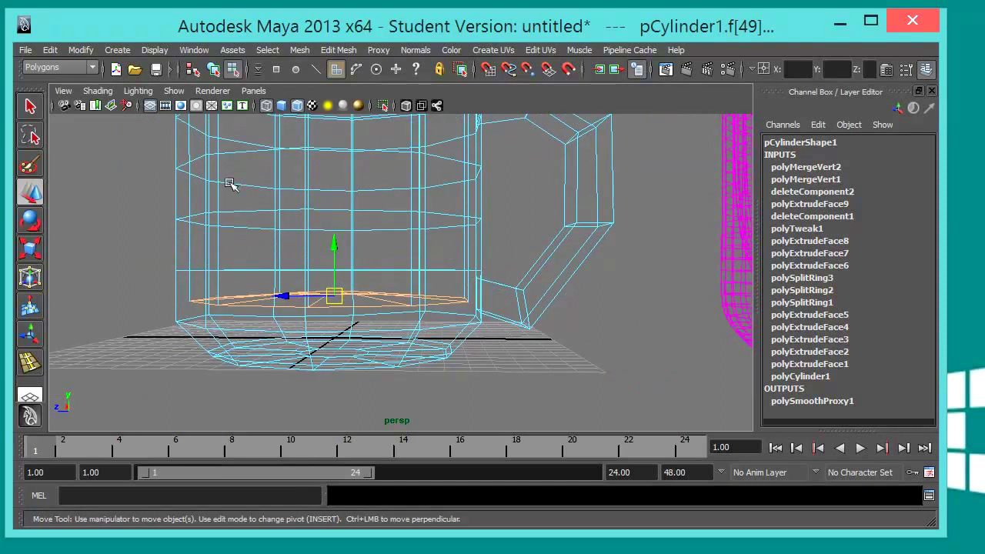
{"action": "middle_click_drag", "start_coordinate": [223, 167], "coordinate": [227, 181]}
{"action": "mouse_move", "coordinate": [227, 181]}
{"action": "left_mouse_down", "text": "alt"}
{"action": "mouse_move", "coordinate": [220, 240]}
{"action": "mouse_move", "coordinate": [235, 220]}
{"action": "mouse_move", "coordinate": [246, 229]}
{"action": "mouse_move", "coordinate": [236, 222]}
{"action": "mouse_move", "coordinate": [216, 253]}
{"action": "mouse_move", "coordinate": [220, 305]}
{"action": "left_mouse_up", "text": "alt"}
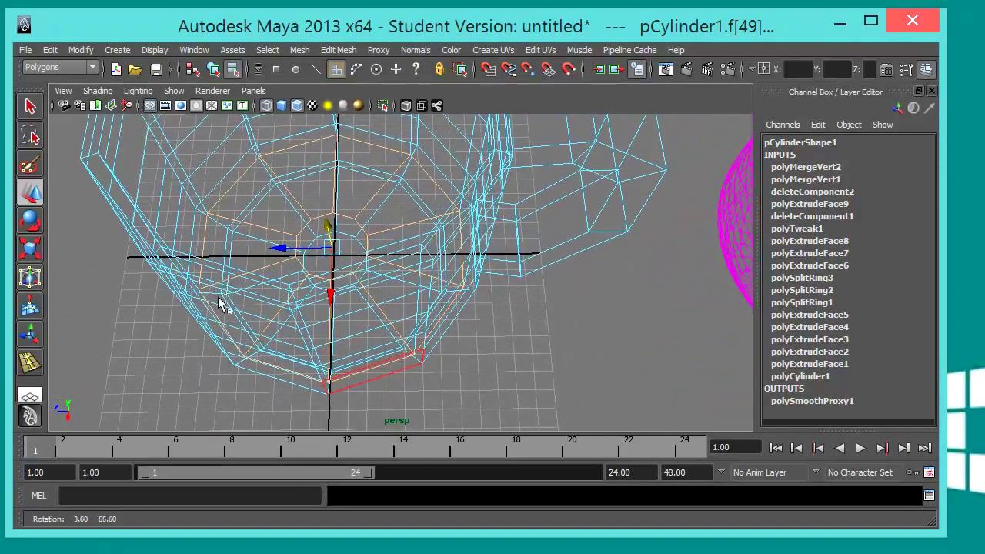
{"action": "left_click_drag", "start_coordinate": [220, 220], "coordinate": [223, 153], "text": "alt"}
{"action": "left_click_drag", "start_coordinate": [236, 197], "coordinate": [233, 193], "text": "alt"}
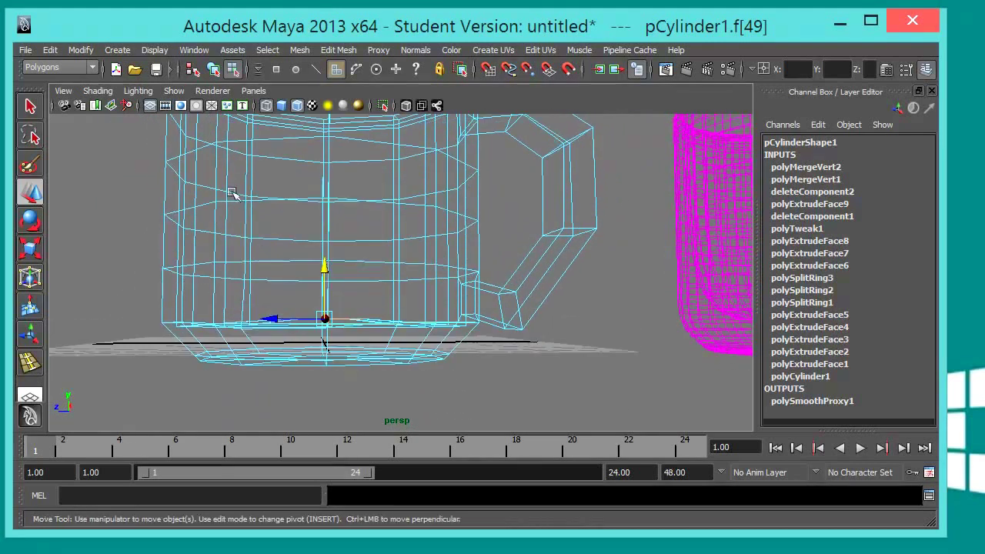
{"action": "middle_click_drag", "start_coordinate": [218, 179], "coordinate": [223, 186]}
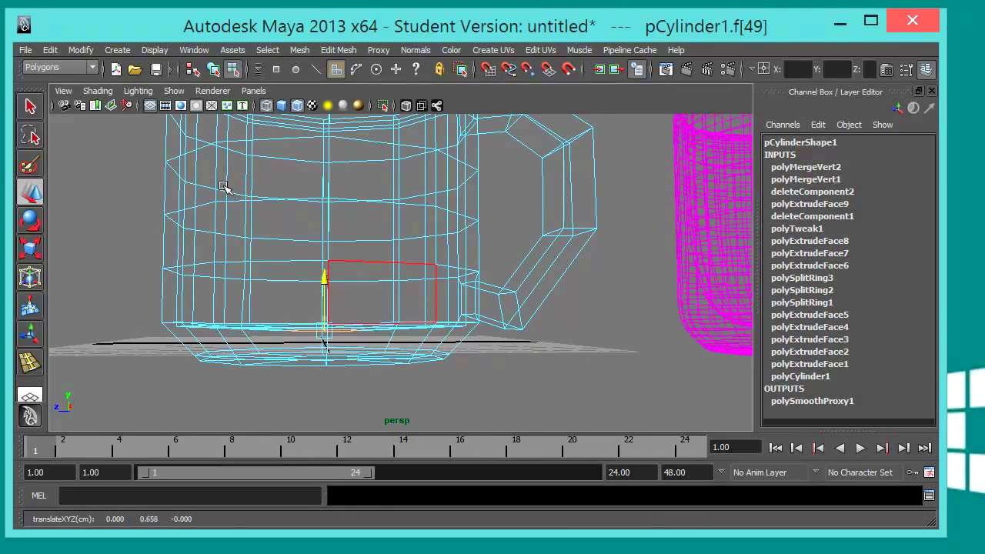
{"action": "scroll", "coordinate": [296, 198], "scroll_direction": "down", "scroll_amount": 3}
{"action": "scroll", "coordinate": [205, 205], "scroll_direction": "down", "scroll_amount": 5}
{"action": "middle_click_drag", "start_coordinate": [318, 193], "coordinate": [286, 226], "text": "alt"}
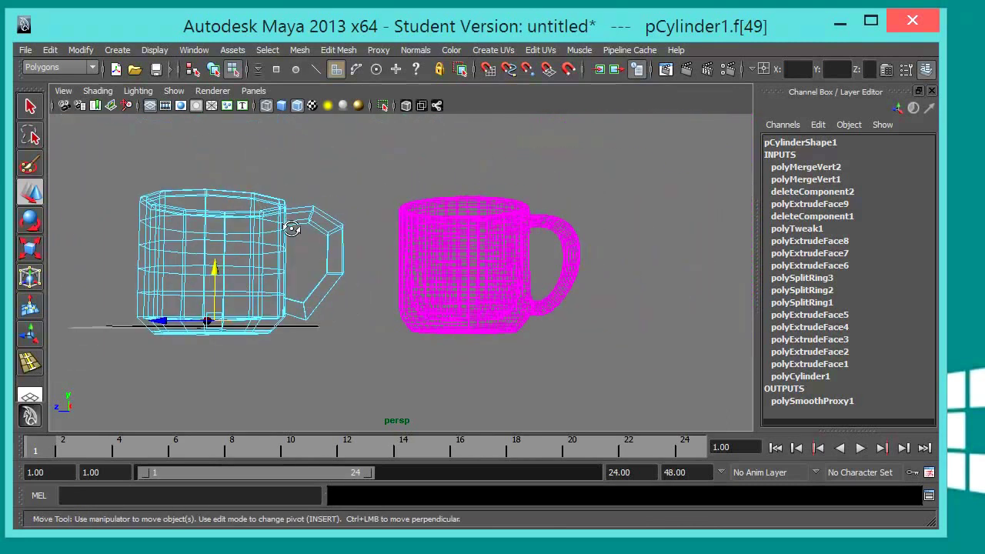
- Return to object mode with shaded display and select the smooth proxy mug
{"action": "right_click_drag", "start_coordinate": [293, 265], "coordinate": [361, 246]}
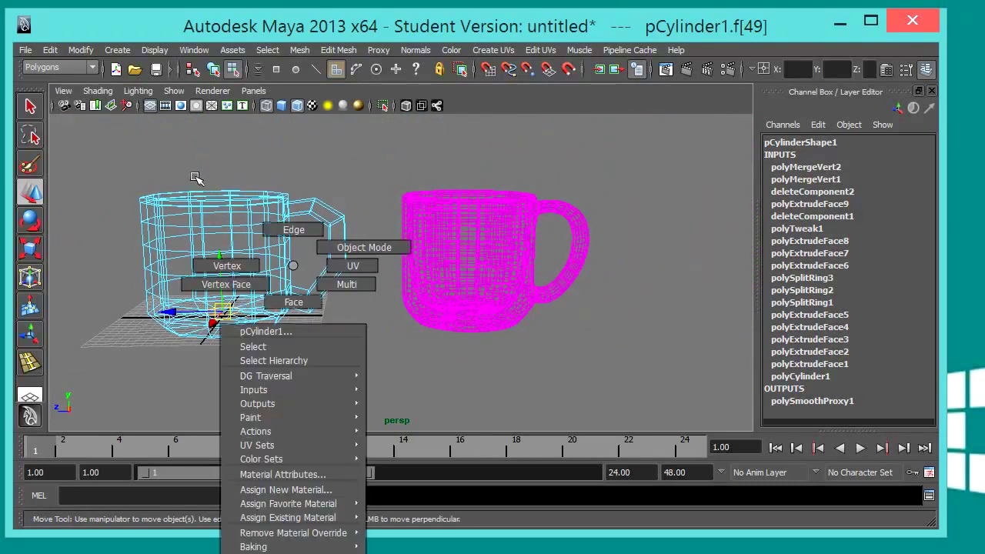
{"action": "mouse_move", "coordinate": [256, 208]}
{"action": "left_mouse_down", "text": "alt"}
{"action": "mouse_move", "coordinate": [301, 242]}
{"action": "mouse_move", "coordinate": [275, 257]}
{"action": "left_mouse_up", "text": "alt"}
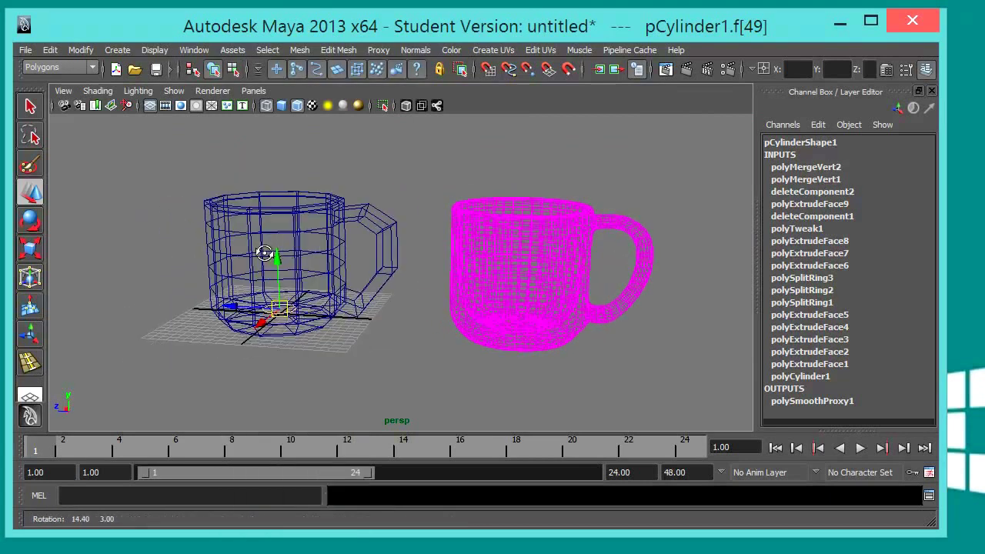
{"action": "key", "text": "5"}
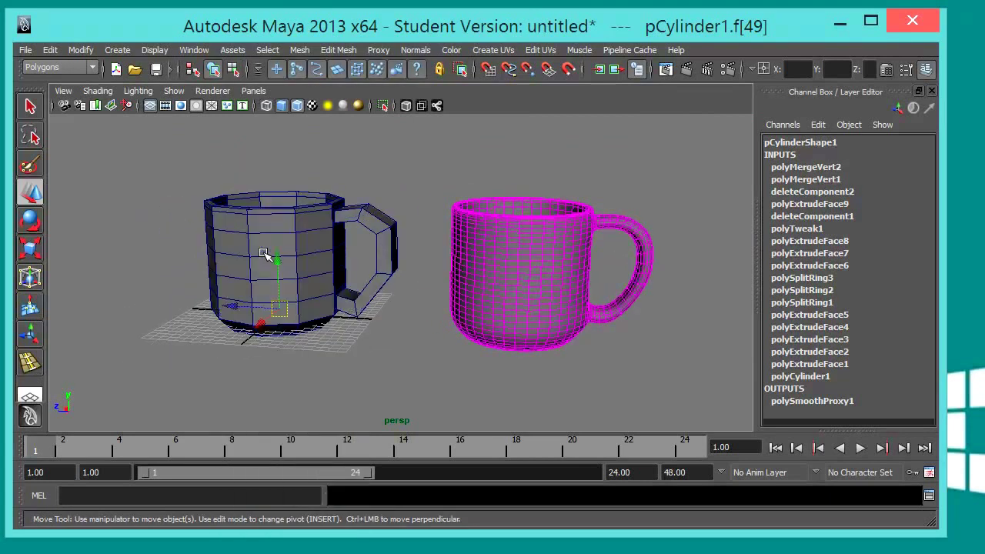
{"action": "left_click", "coordinate": [254, 154]}
{"action": "left_click_drag", "start_coordinate": [265, 250], "coordinate": [297, 213], "text": "alt"}
{"action": "left_click_drag", "start_coordinate": [197, 184], "coordinate": [554, 345]}
- In side view, raise pCylinder2 to Translate Y 8.626, then return to perspective
{"action": "key", "text": "space"}
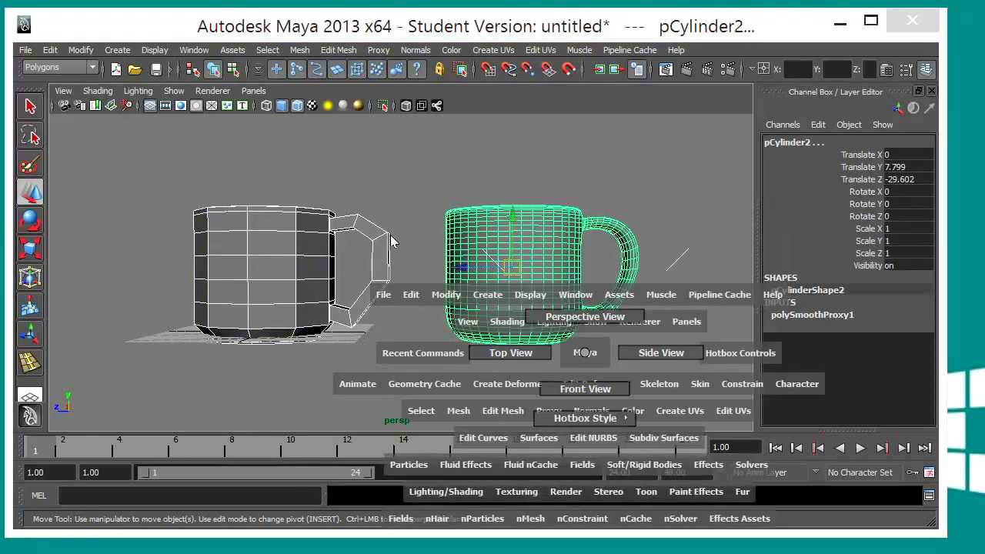
{"action": "left_click_drag", "start_coordinate": [390, 241], "coordinate": [414, 230]}
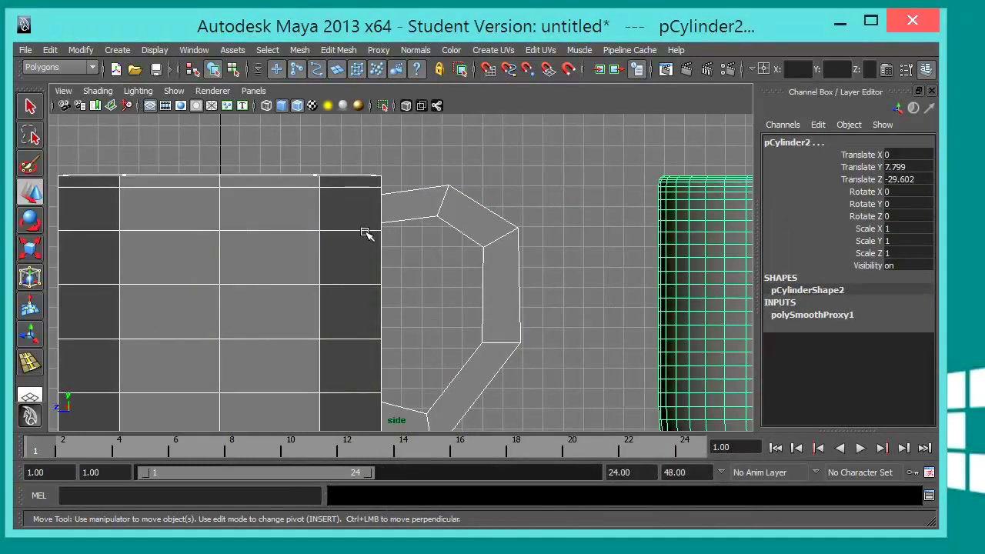
{"action": "scroll", "coordinate": [365, 233], "scroll_direction": "down", "scroll_amount": 3}
{"action": "scroll", "coordinate": [279, 220], "scroll_direction": "down", "scroll_amount": 1}
{"action": "scroll", "coordinate": [207, 185], "scroll_direction": "up", "scroll_amount": 1}
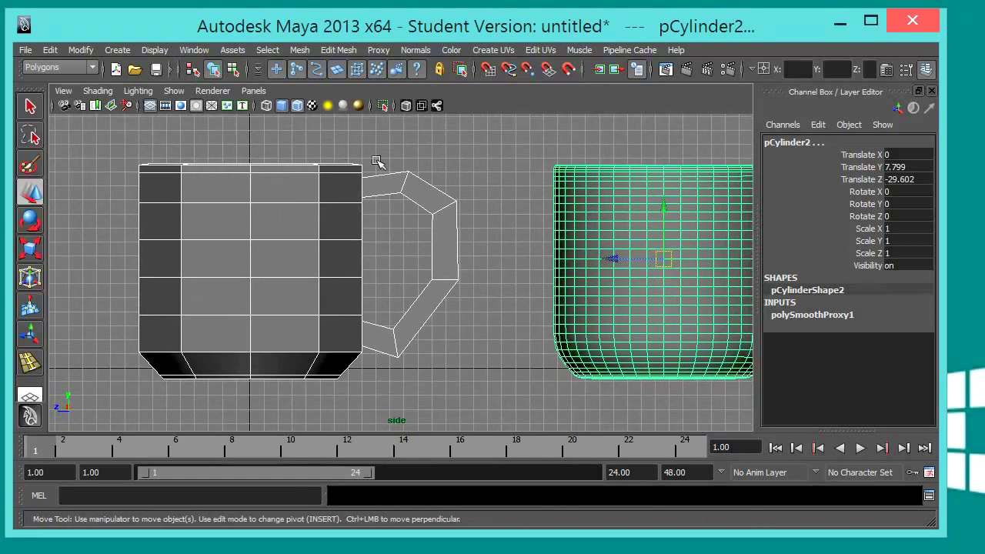
{"action": "middle_click_drag", "start_coordinate": [445, 145], "coordinate": [444, 137]}
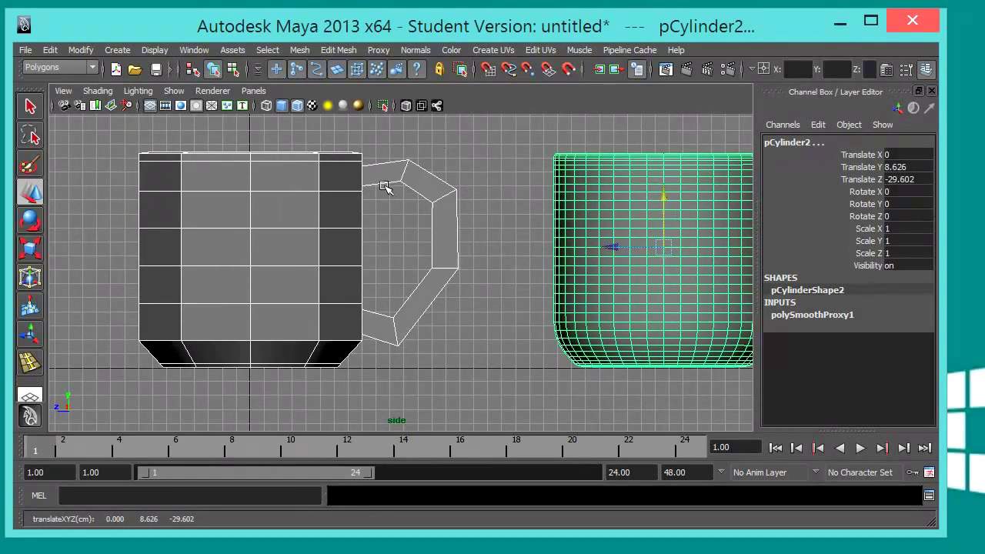
{"action": "left_click_drag", "start_coordinate": [385, 188], "coordinate": [385, 169]}
{"action": "mouse_move", "coordinate": [409, 204]}
{"action": "left_mouse_down", "text": "alt"}
{"action": "mouse_move", "coordinate": [362, 237]}
{"action": "mouse_move", "coordinate": [352, 275]}
{"action": "mouse_move", "coordinate": [357, 239]}
{"action": "mouse_move", "coordinate": [354, 262]}
{"action": "left_mouse_up", "text": "alt"}
{"action": "left_click", "coordinate": [359, 236]}
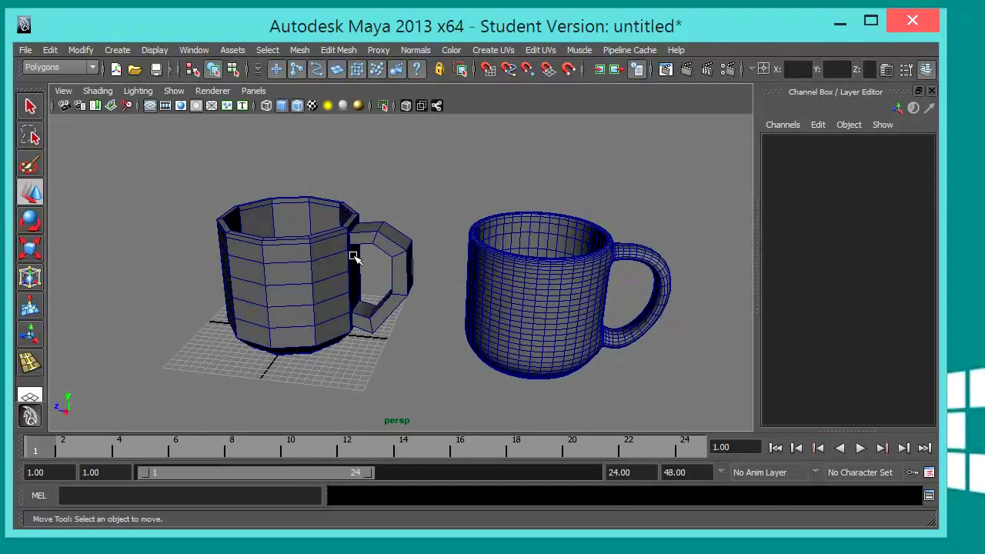